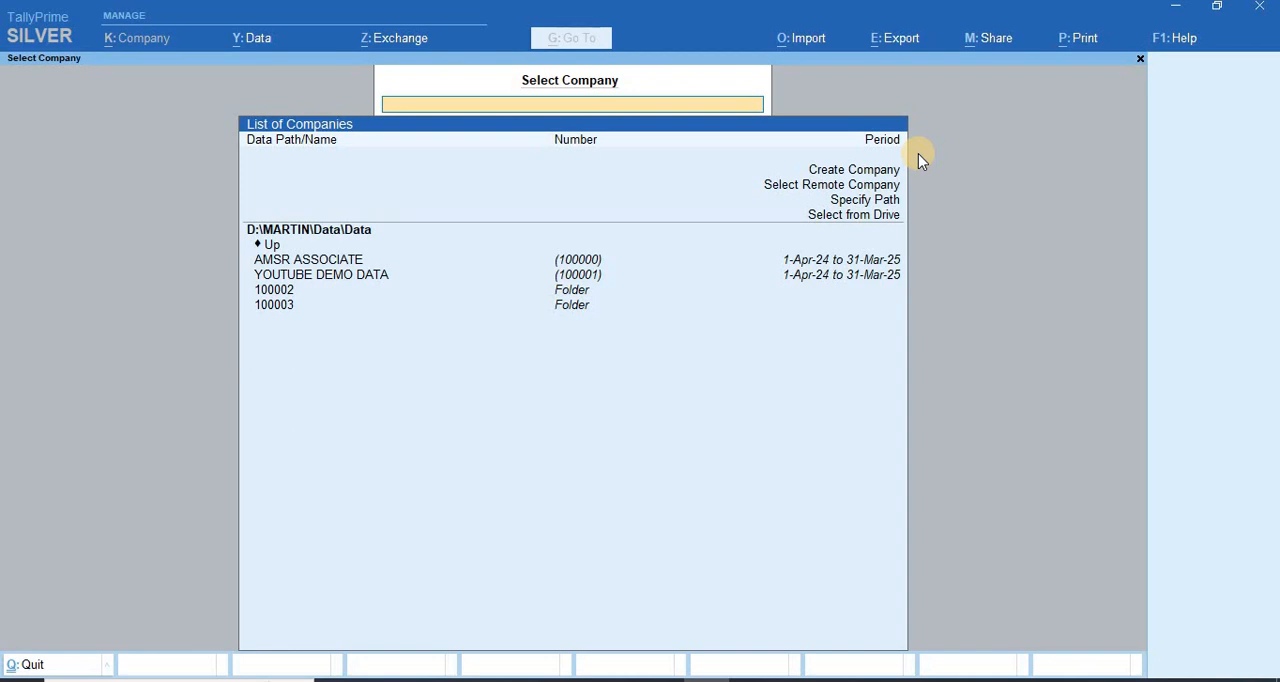
Step: Load the company YOUTUBE DEMO DATA from the list of companies
key(Down)
key(Down)
key(Down)
key(Down)
key(Down)
key(Down)
key(Down)
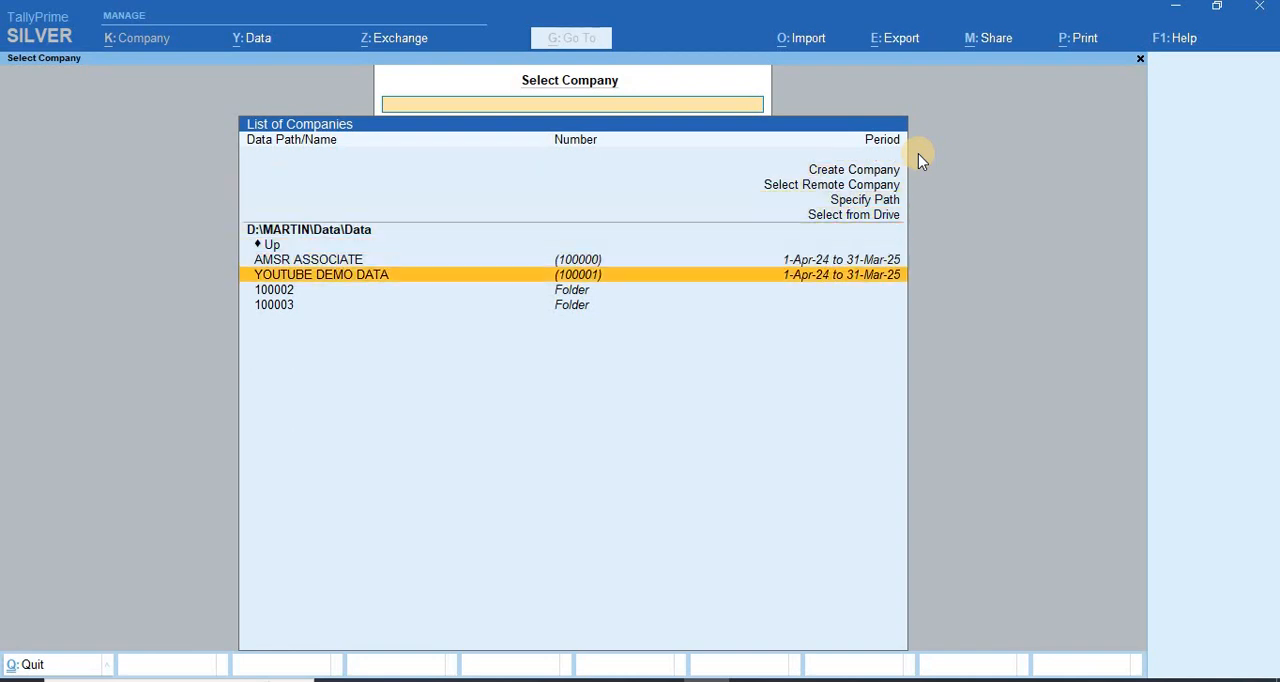
key(Return)
key(Down)
key(Up)
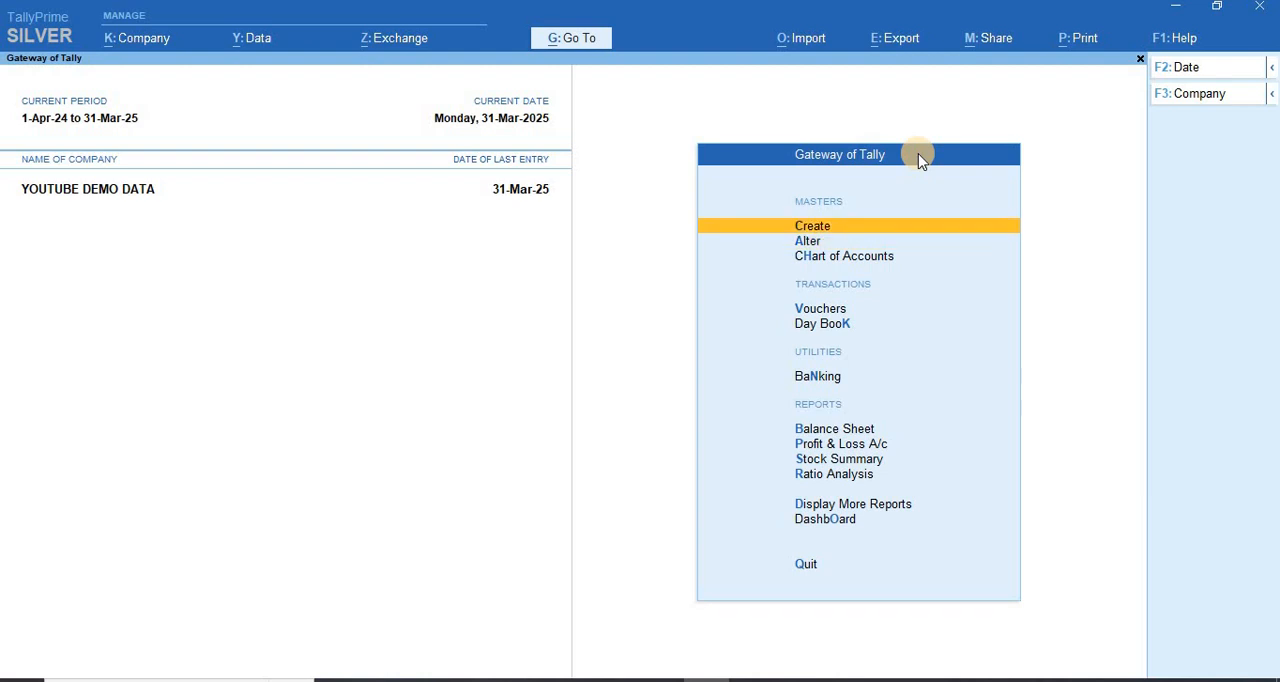
Step: Start a new ledger master and name it AM & CO
key(Return)
key(Down)
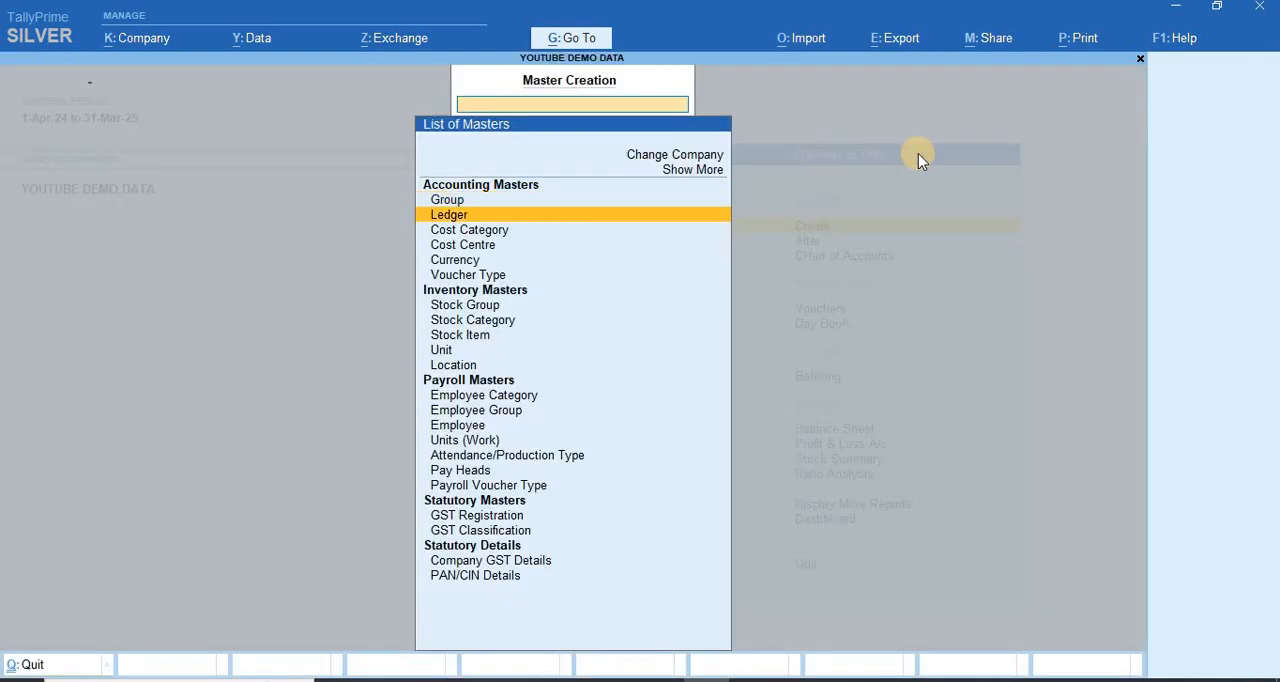
key(Return)
text(AM)
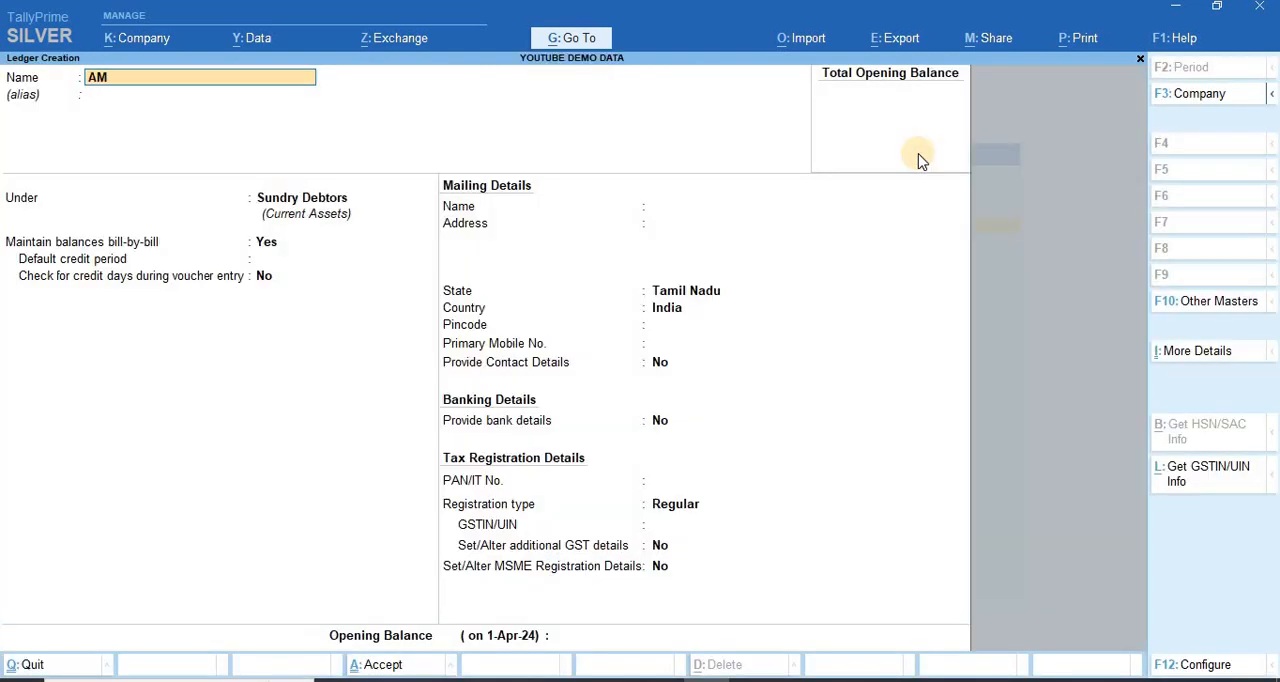
text( & COP)
key(BackSpace)
key(Return)
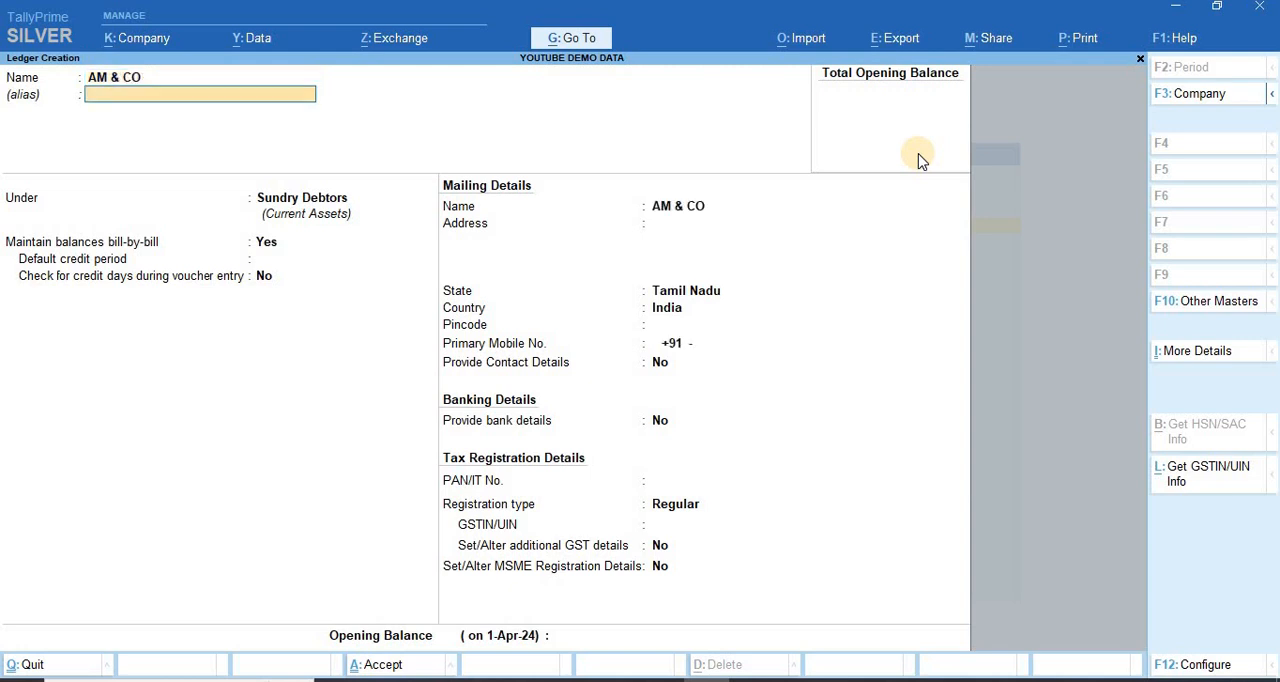
Step: Keep the ledger under Sundry Debtors with no alias, the default bill-by-bill settings and AM & CO as mailing name
key(Return)
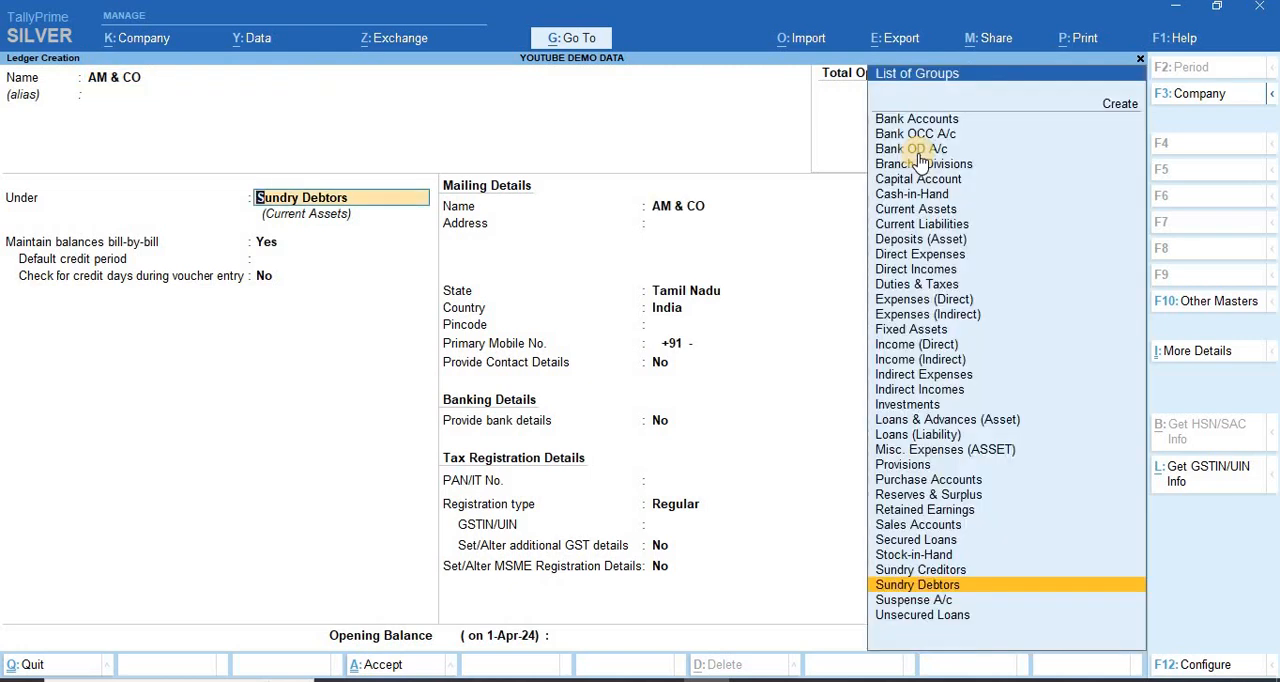
key(Return)
key(Return)
key(Return)
Step: Fill in the ledger's mailing address as NEW YORK and choose New York, United States of America, as its state
key(Return)
key(Return)
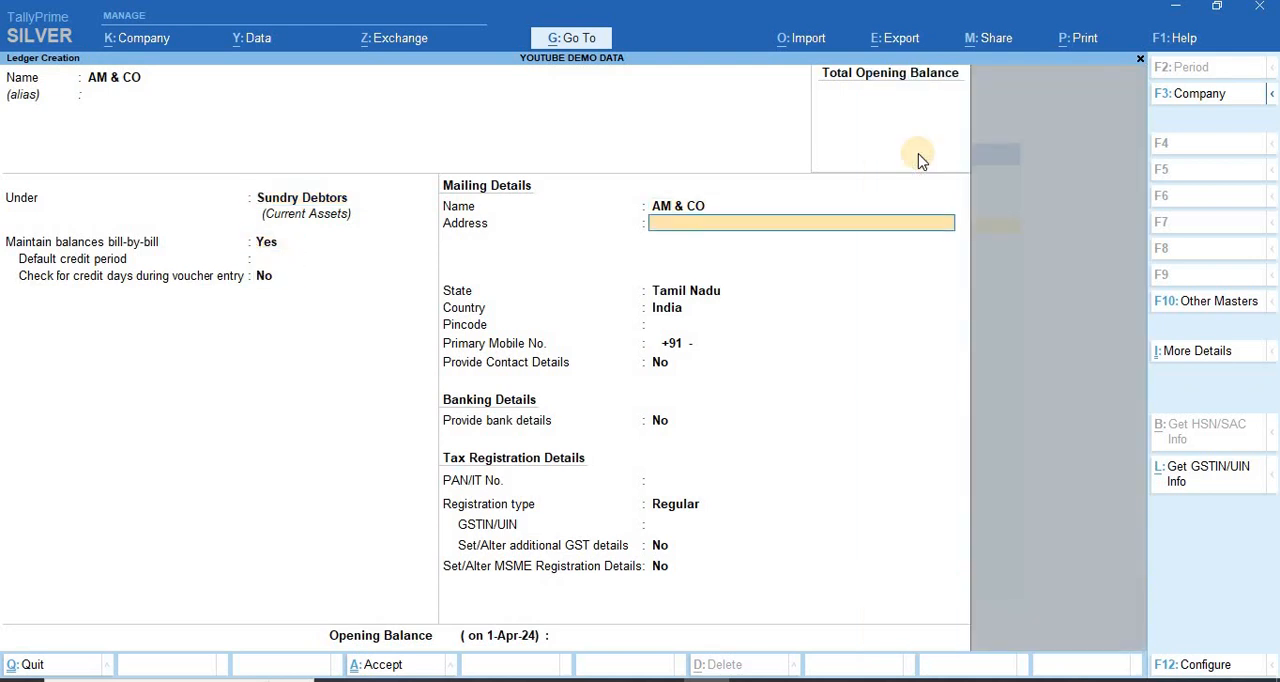
text(NEW YORK)
key(Return)
key(Return)
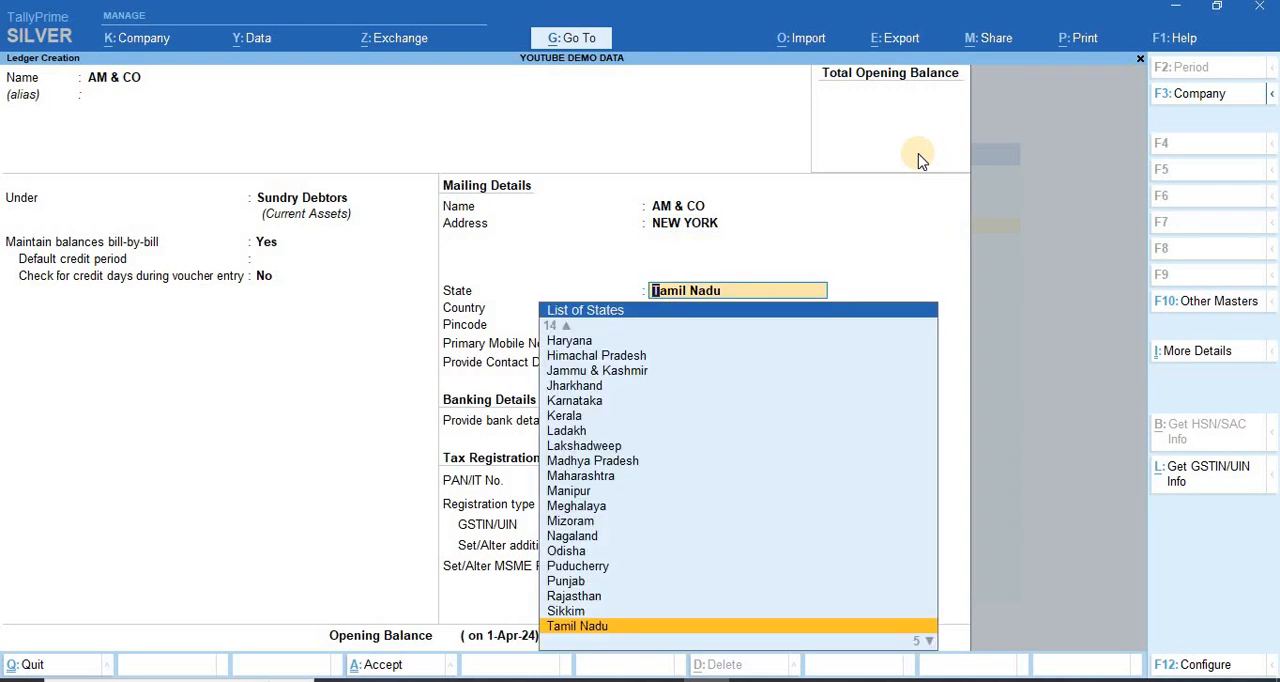
text(NEW)
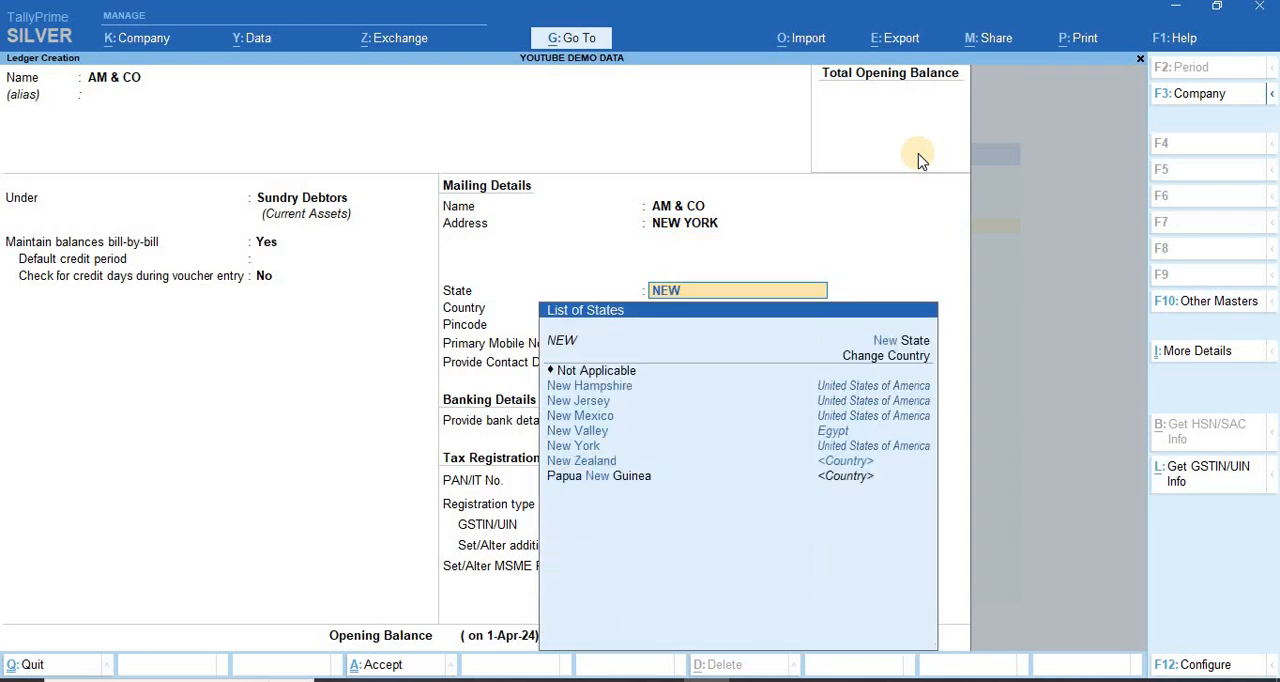
key(Down)
key(Down)
key(Down)
key(Down)
key(Down)
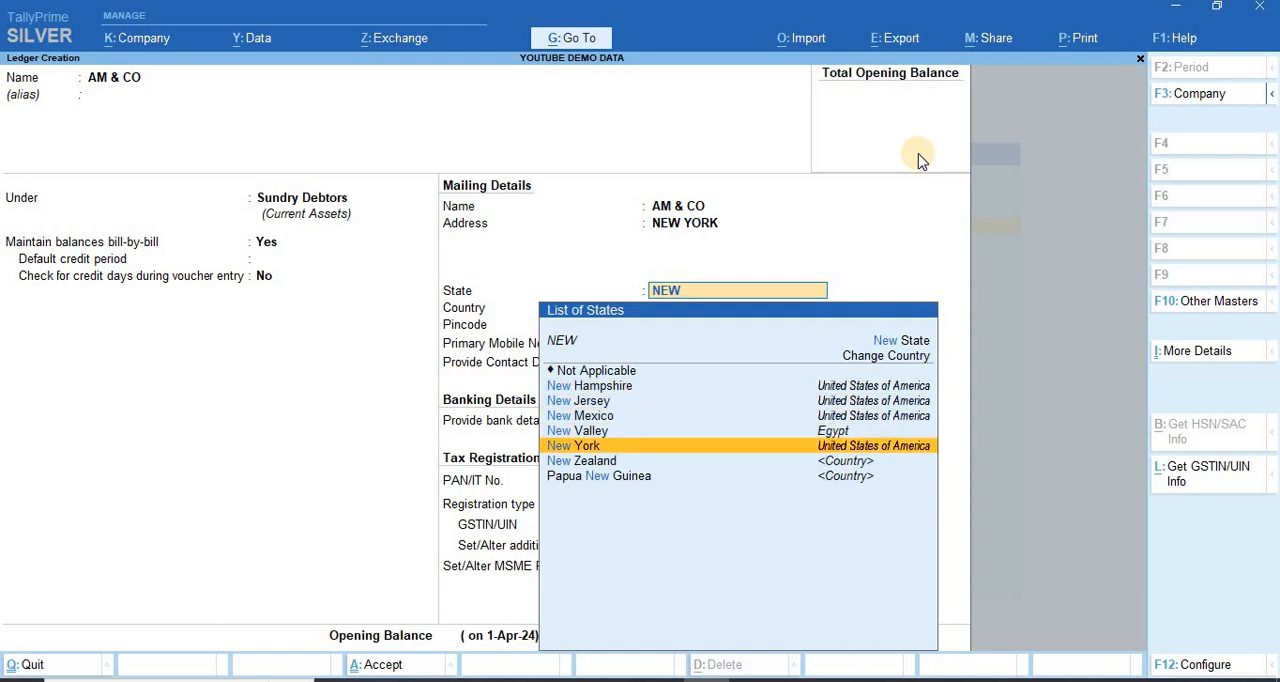
key(Return)
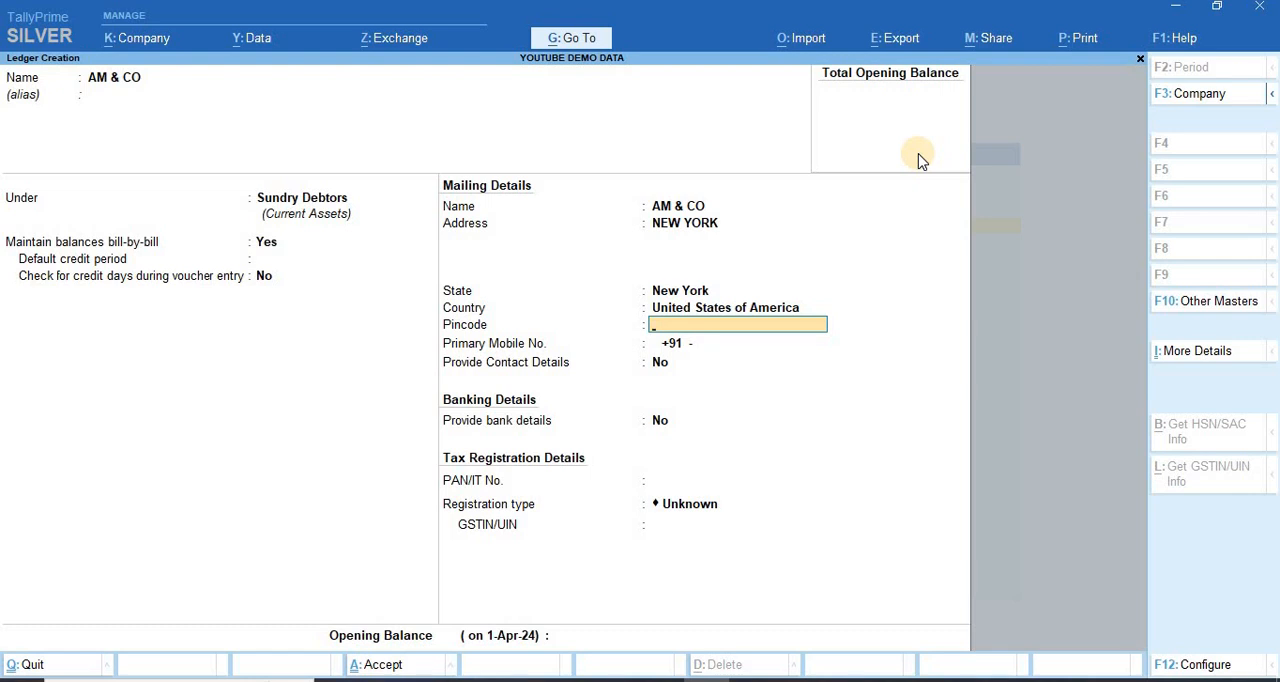
Step: Leave the remaining ledger fields and opening balance blank, save the ledger and return to the Gateway of Tally
key(Return)
key(Return)
key(Return)
key(Return)
key(Return)
key(Return)
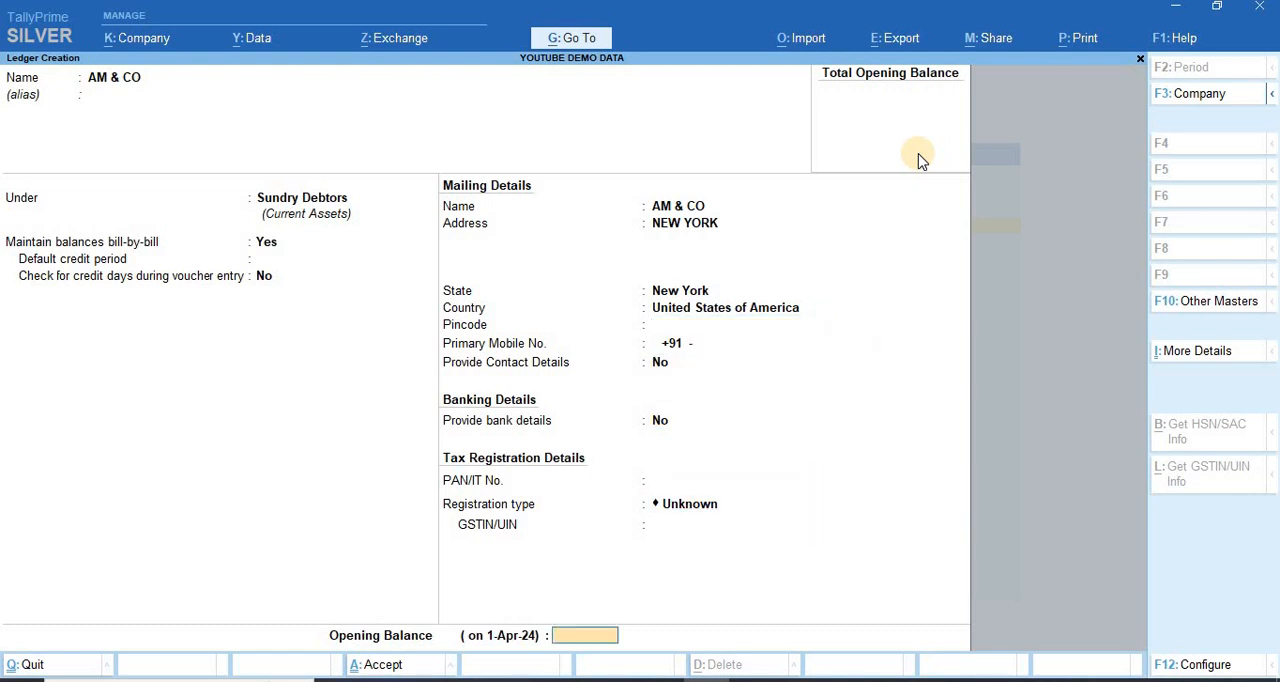
key(Return)
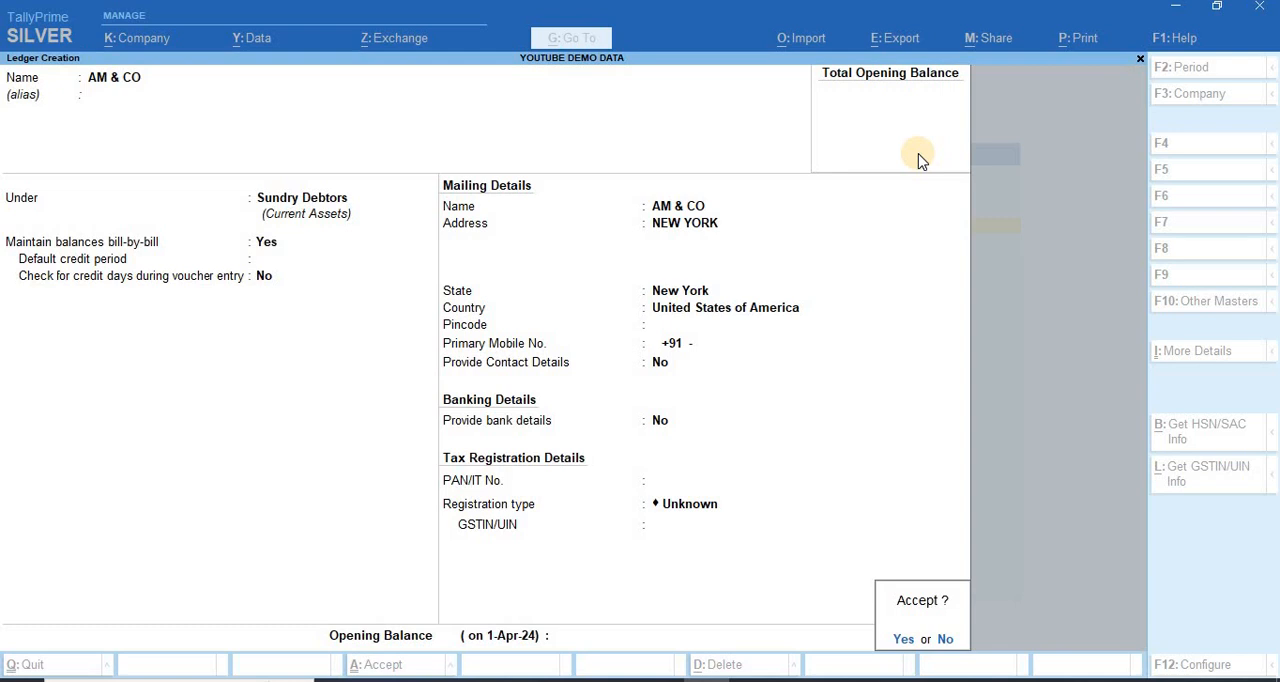
key(Return)
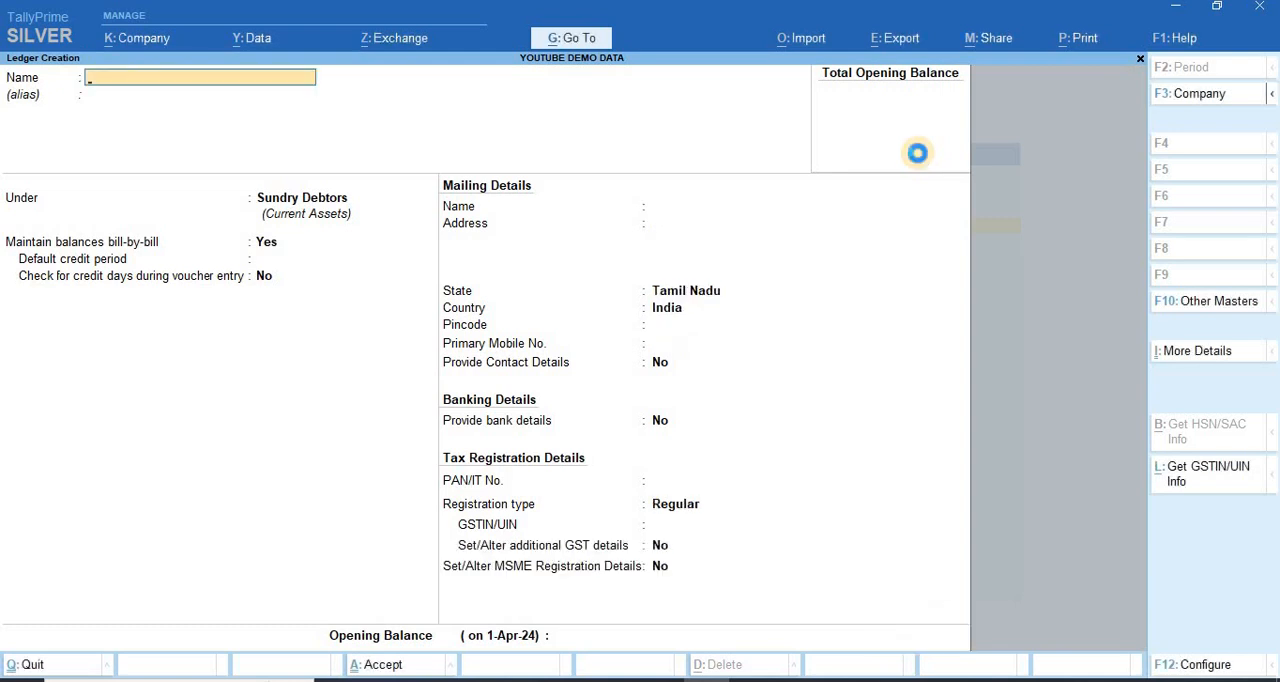
key(Escape)
key(Escape)
Step: Open a new sales voucher and set its date to 1-Jun-24
key(Down)
key(Down)
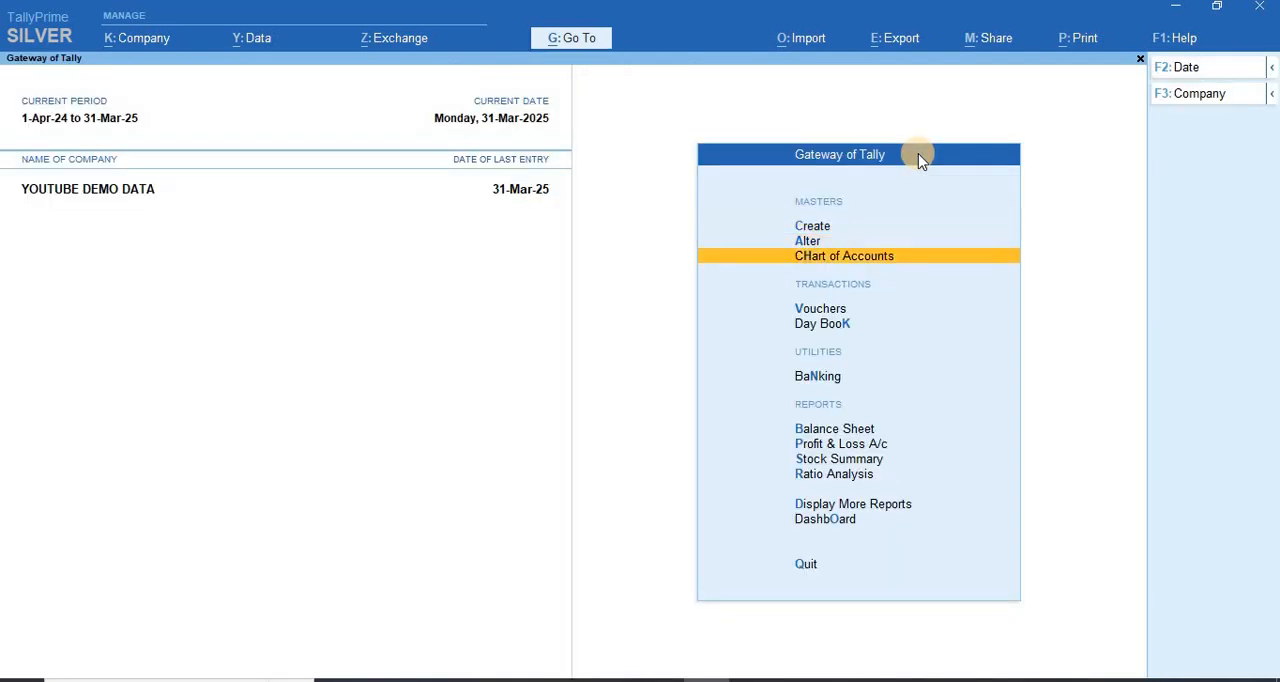
key(Down)
key(Return)
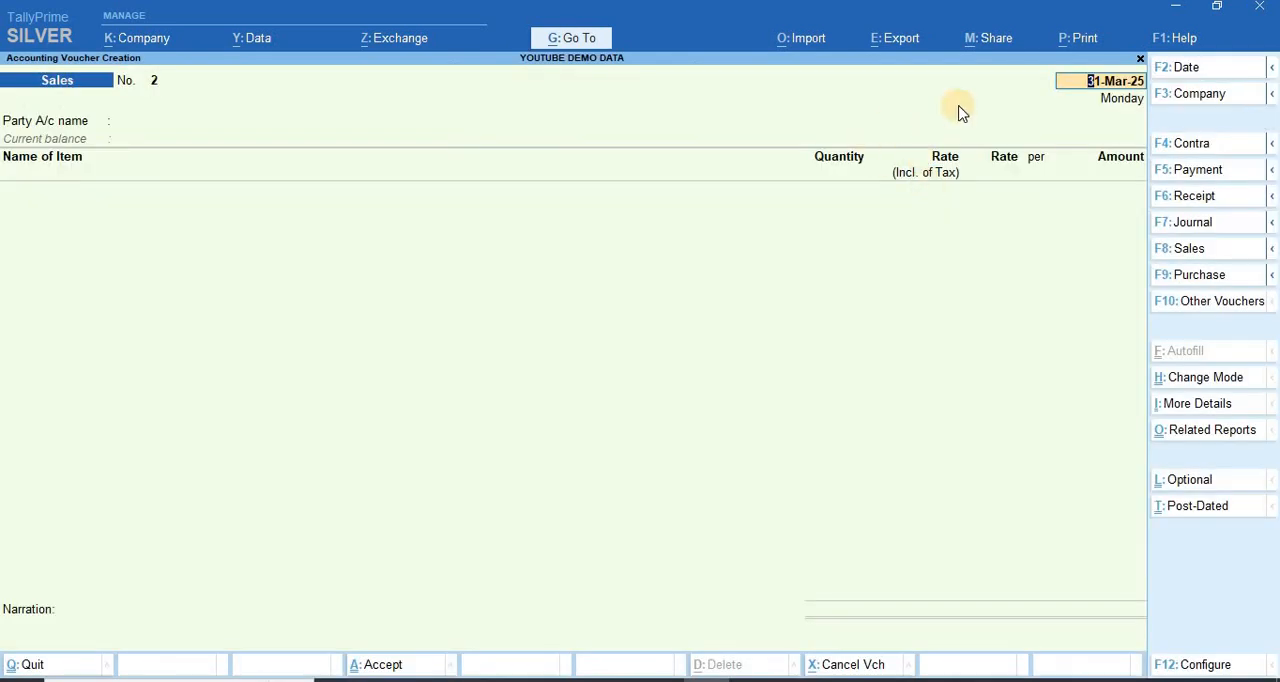
key(F2)
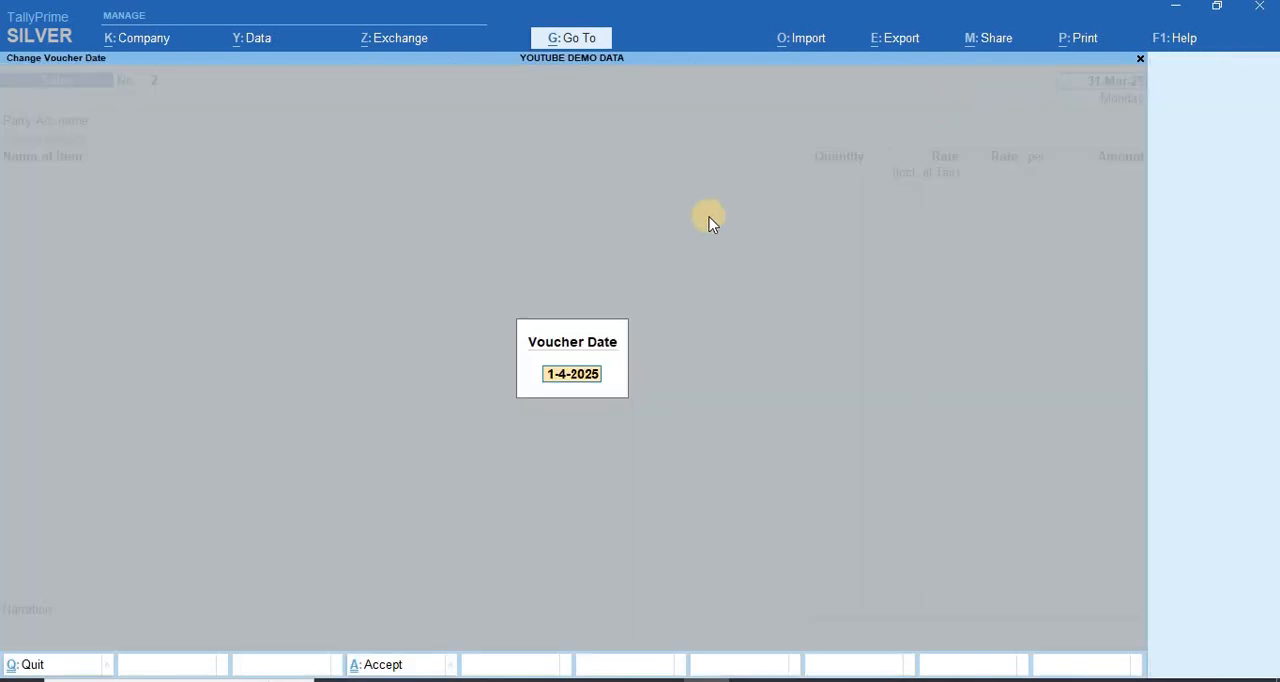
text(1.6.24)
key(Return)
key(Return)
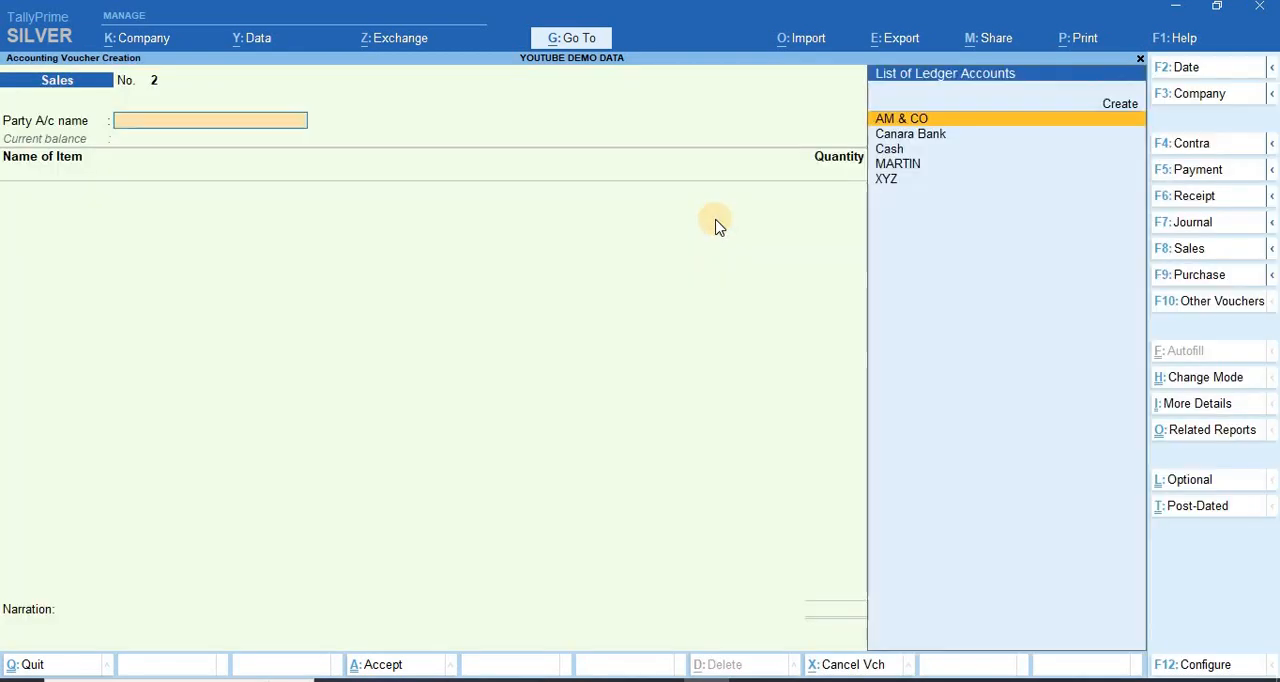
Step: Choose AM & CO as the party account of the sales voucher
key(Down)
key(Down)
key(Down)
key(Up)
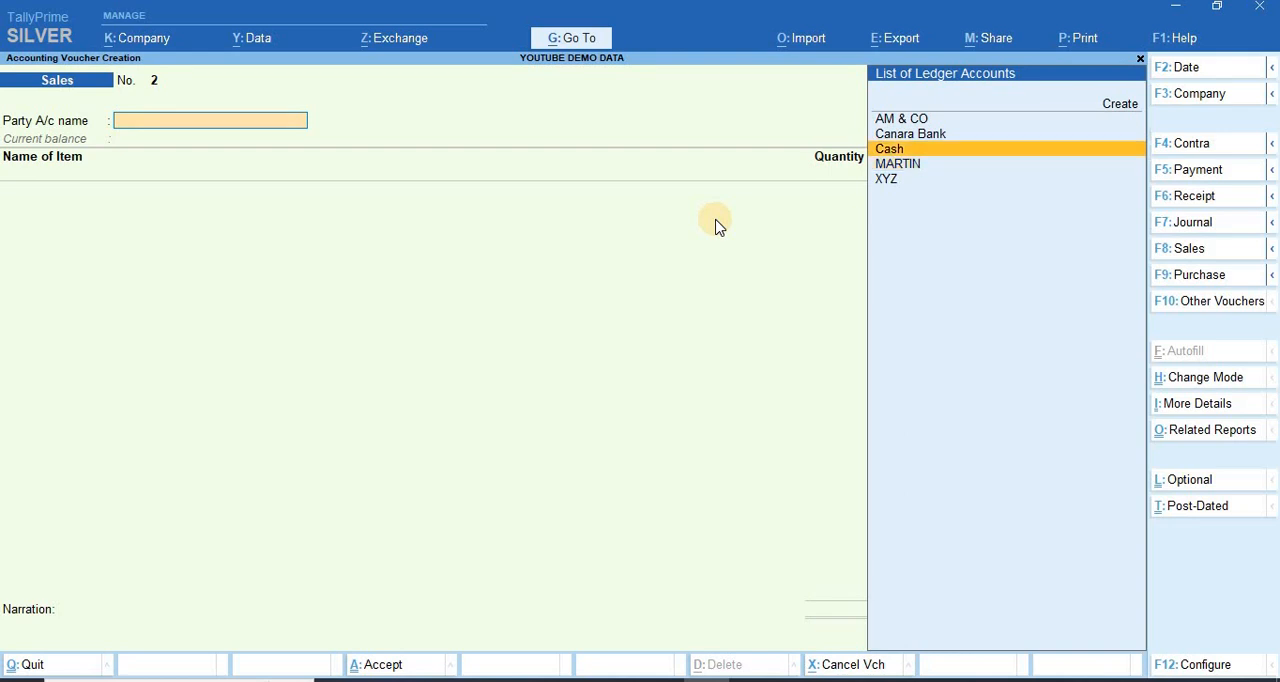
key(Up)
key(Up)
key(Return)
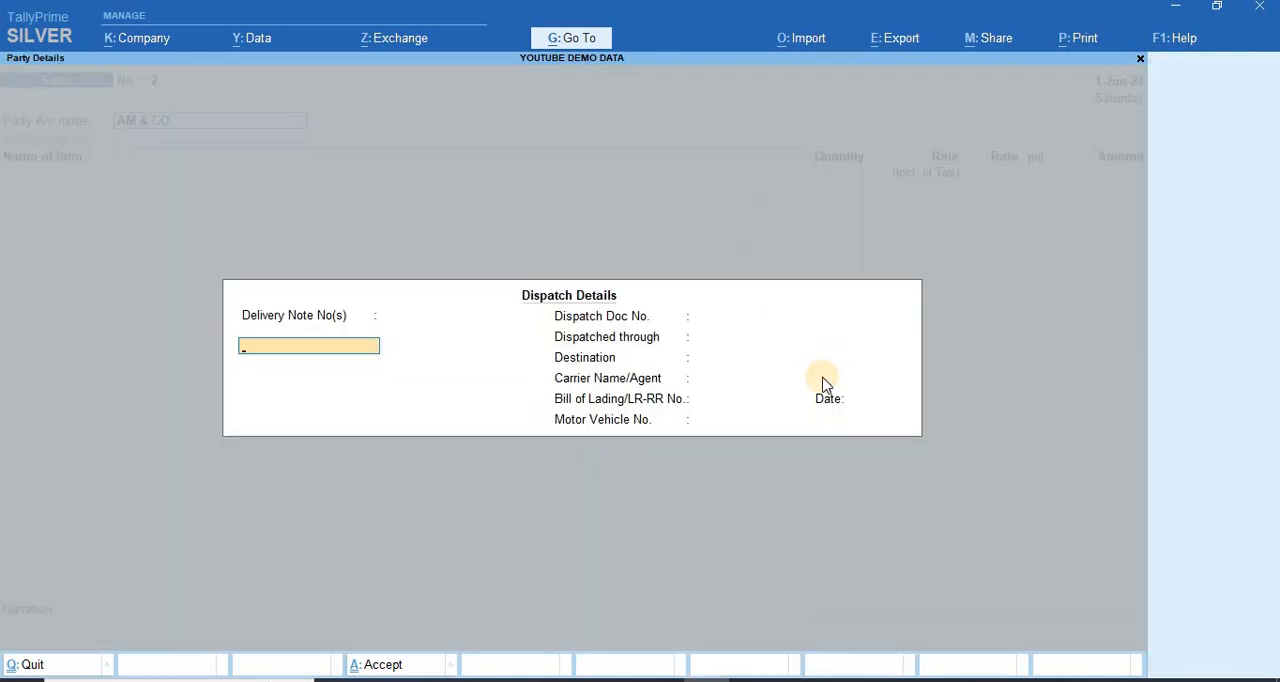
key(Return)
key(Return)
key(Return)
key(Return)
key(Return)
key(Return)
key(Return)
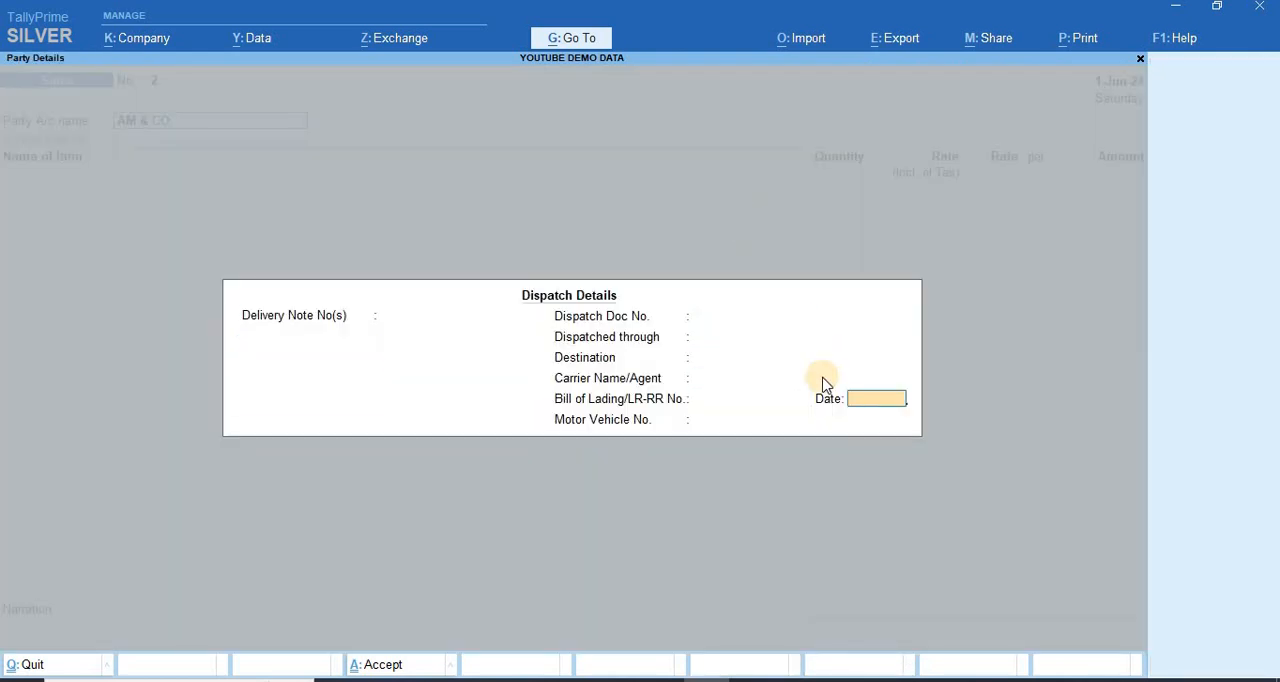
key(Return)
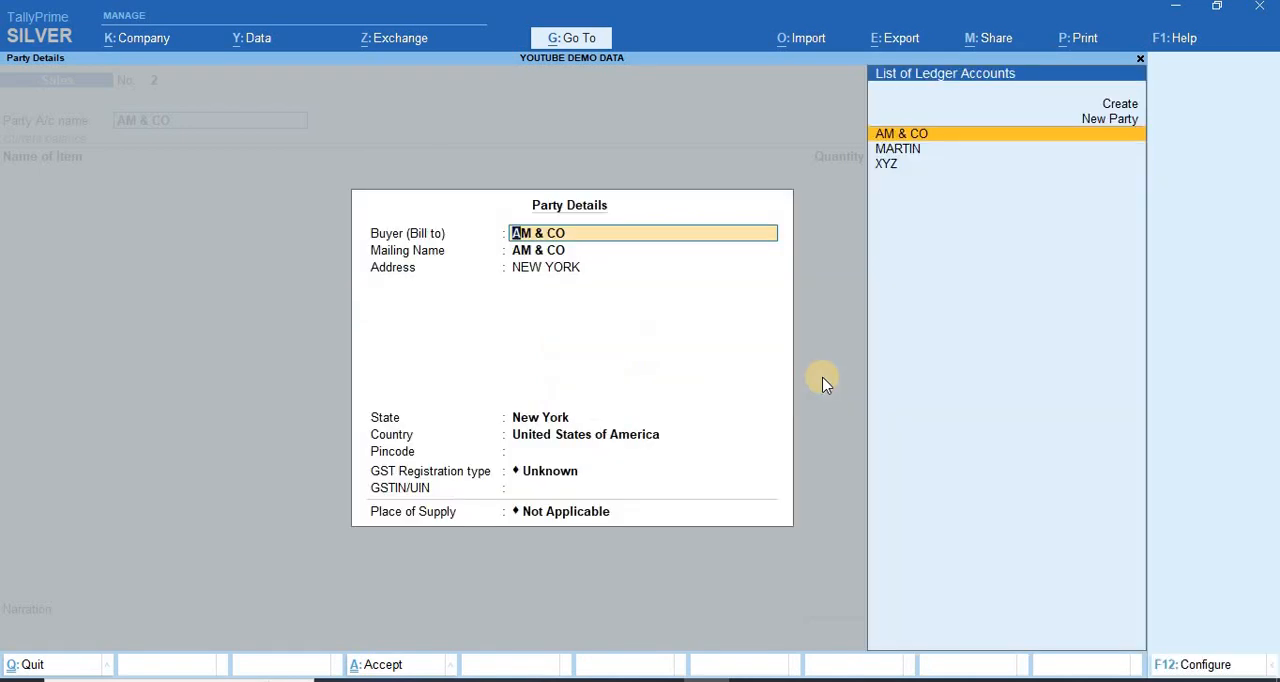
key(Escape)
key(Return)
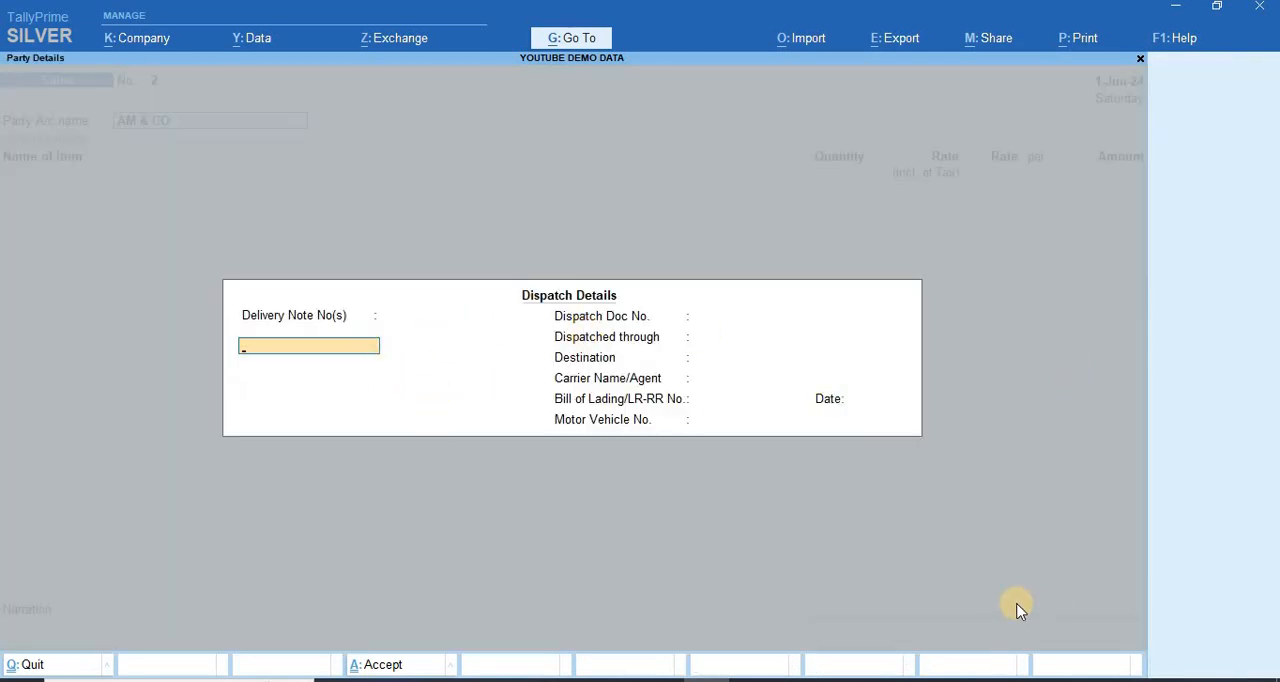
key(Escape)
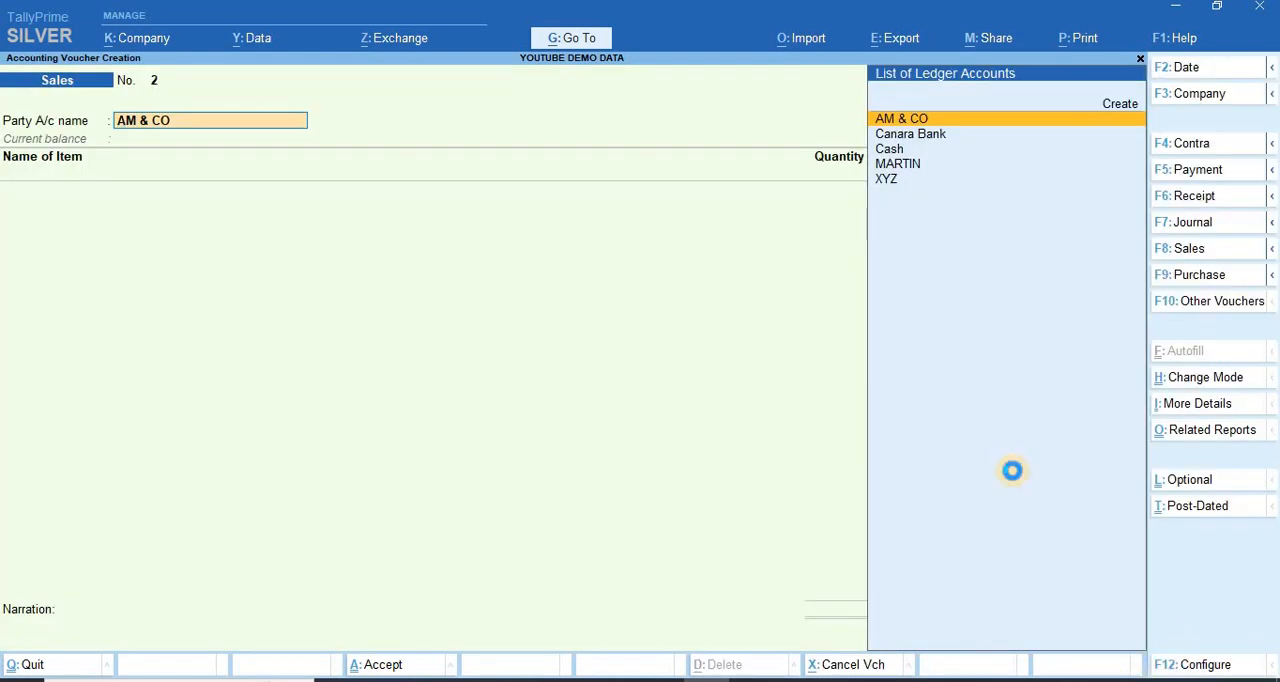
key(Return)
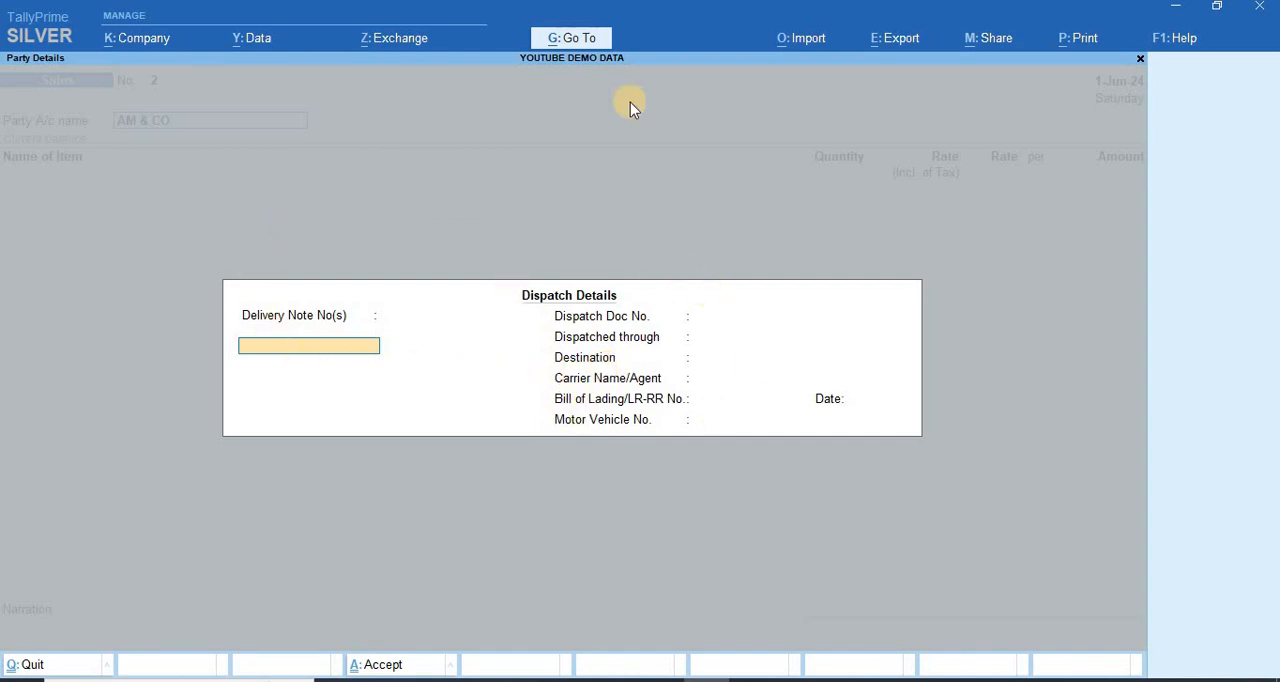
key(Escape)
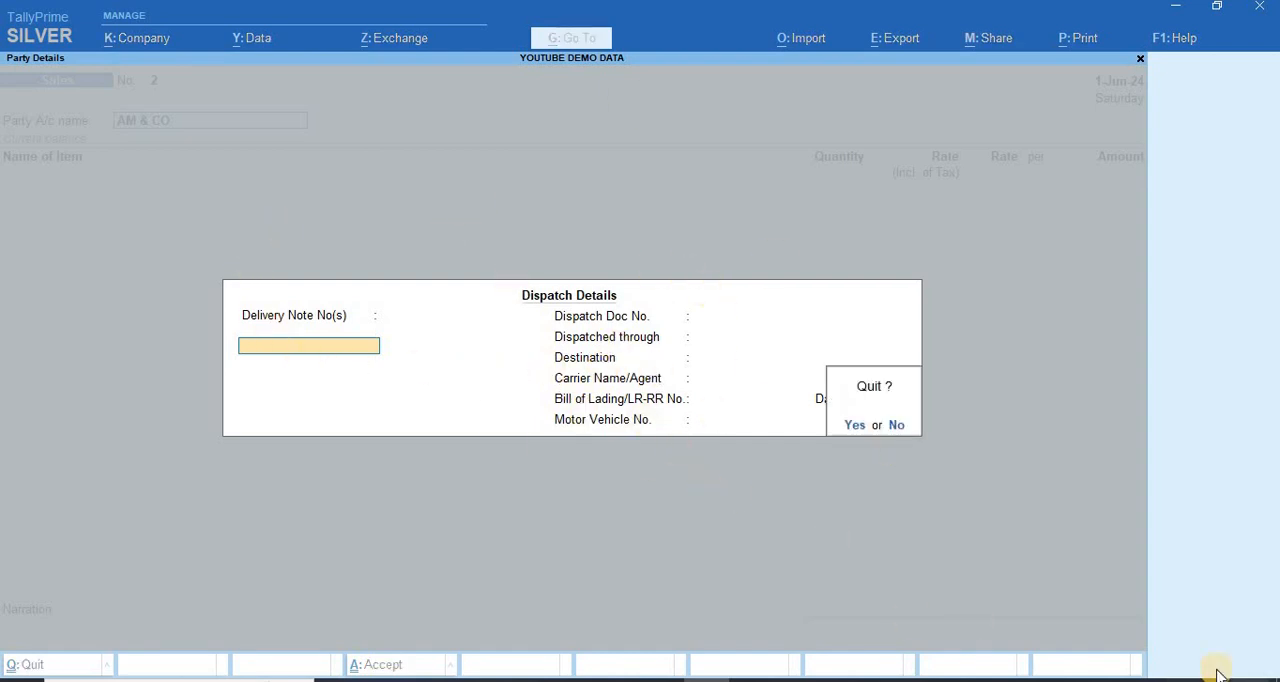
key(y)
Step: Set Provide Export details to Yes in the voucher configuration and save it
click(1207, 668)
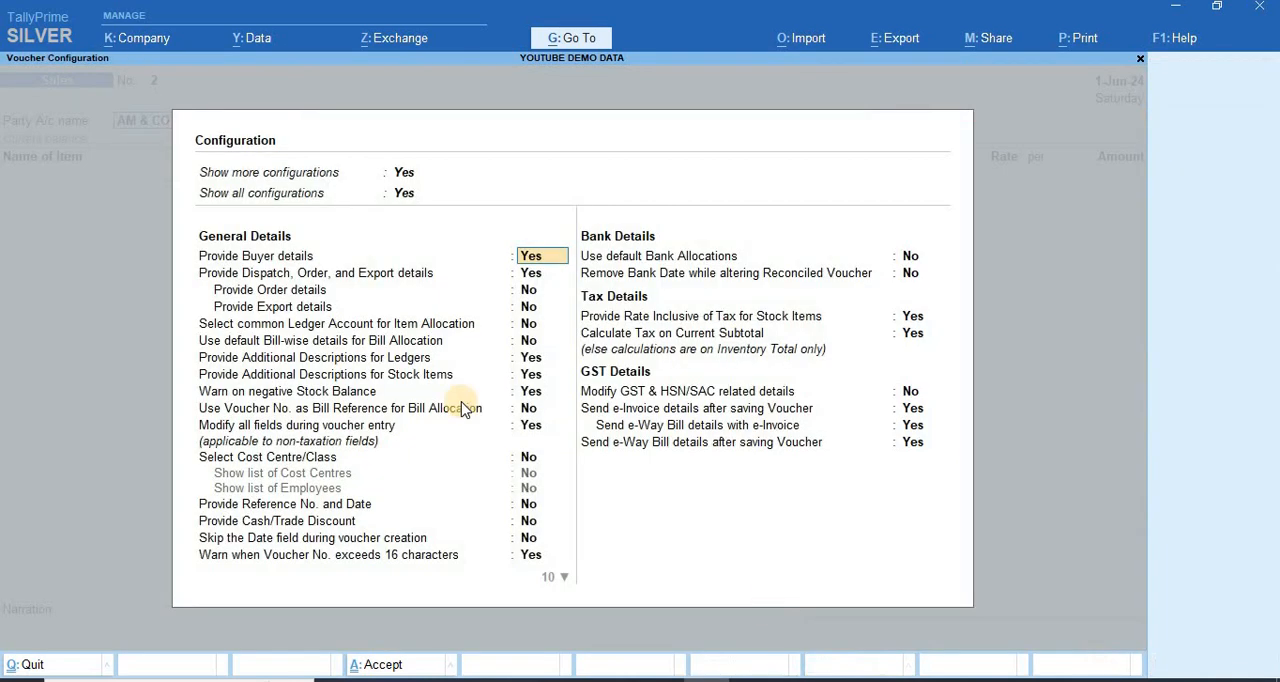
click(528, 308)
key(y)
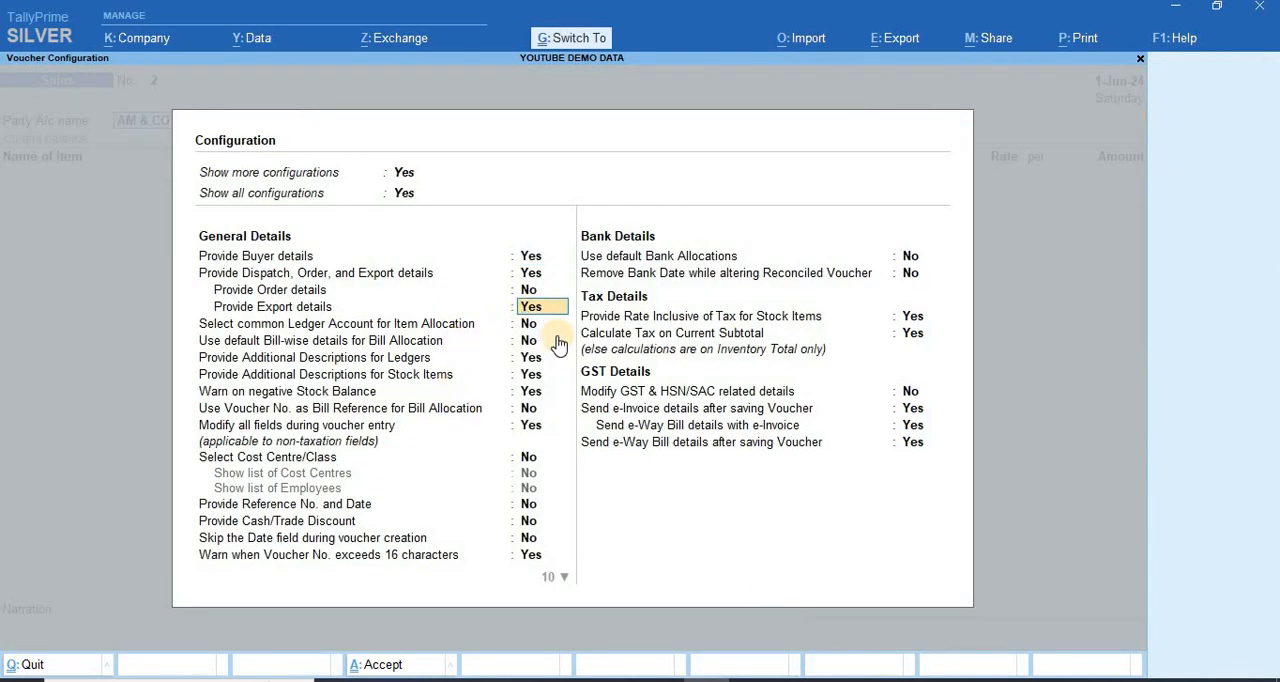
key(ctrl+a)
Step: Reopen the dispatch details for party AM & CO and leave the dispatch, vessel and port fields blank
key(Return)
key(Return)
key(Return)
key(Return)
key(Return)
key(Return)
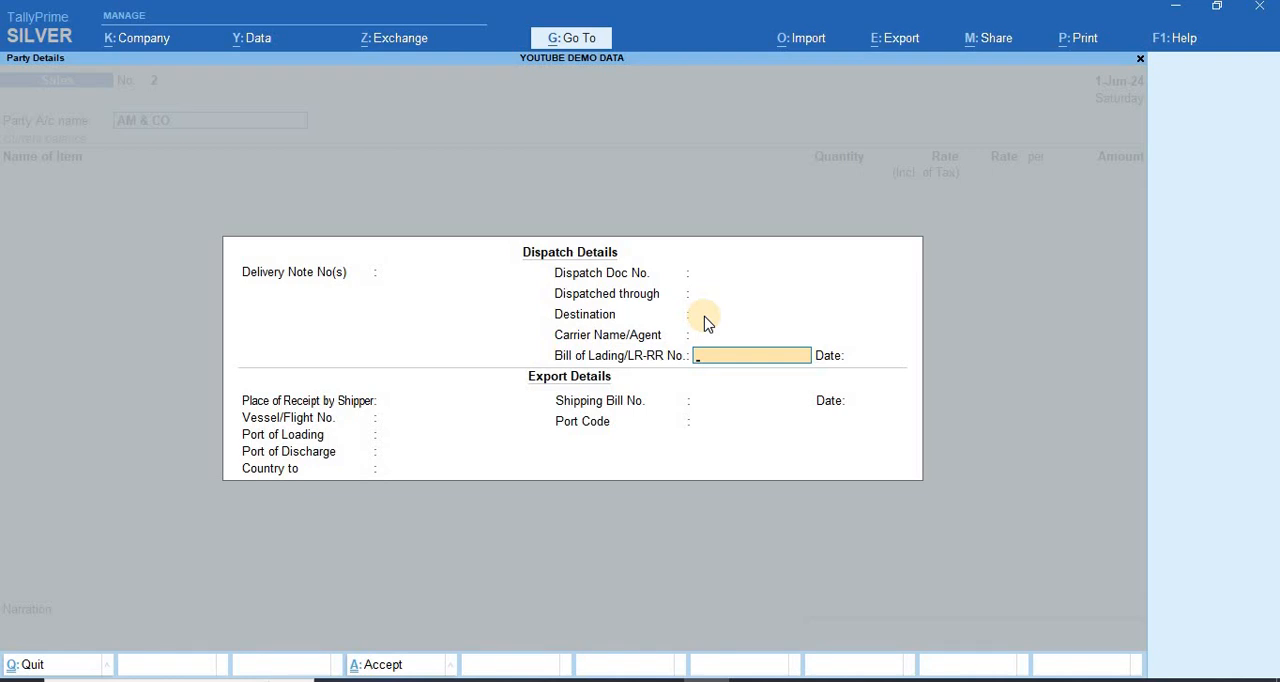
key(Return)
key(Return)
key(Return)
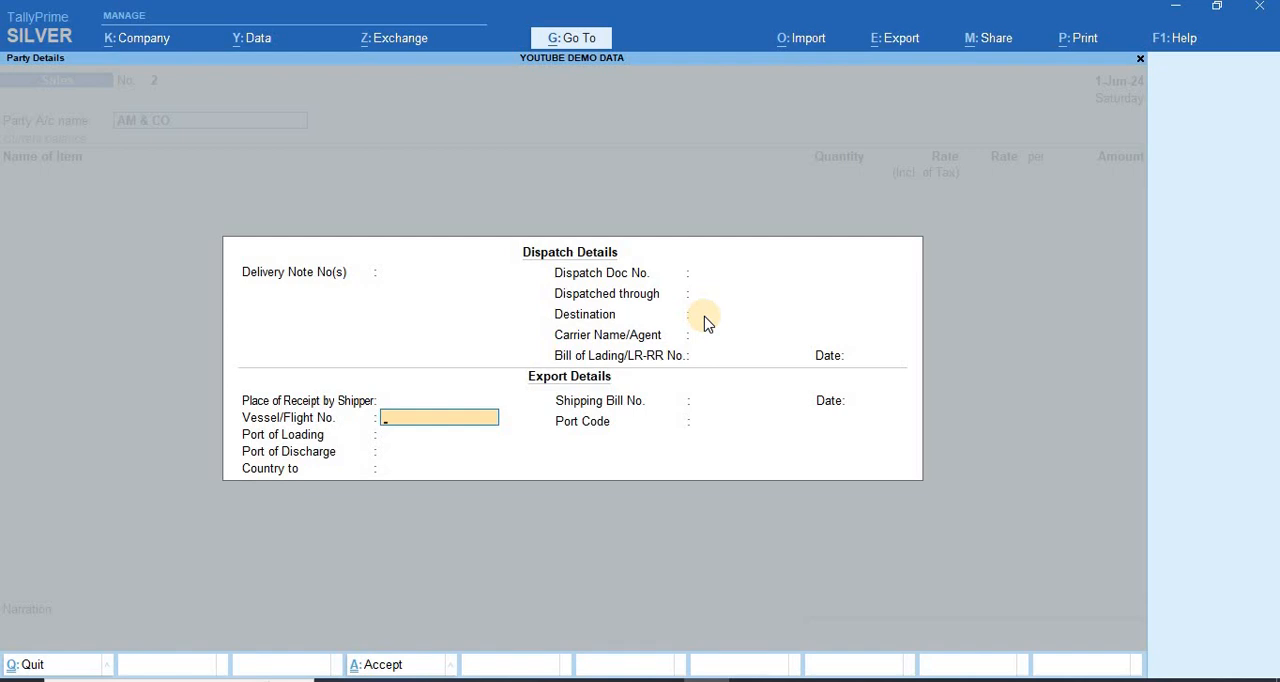
key(Return)
key(Return)
key(Return)
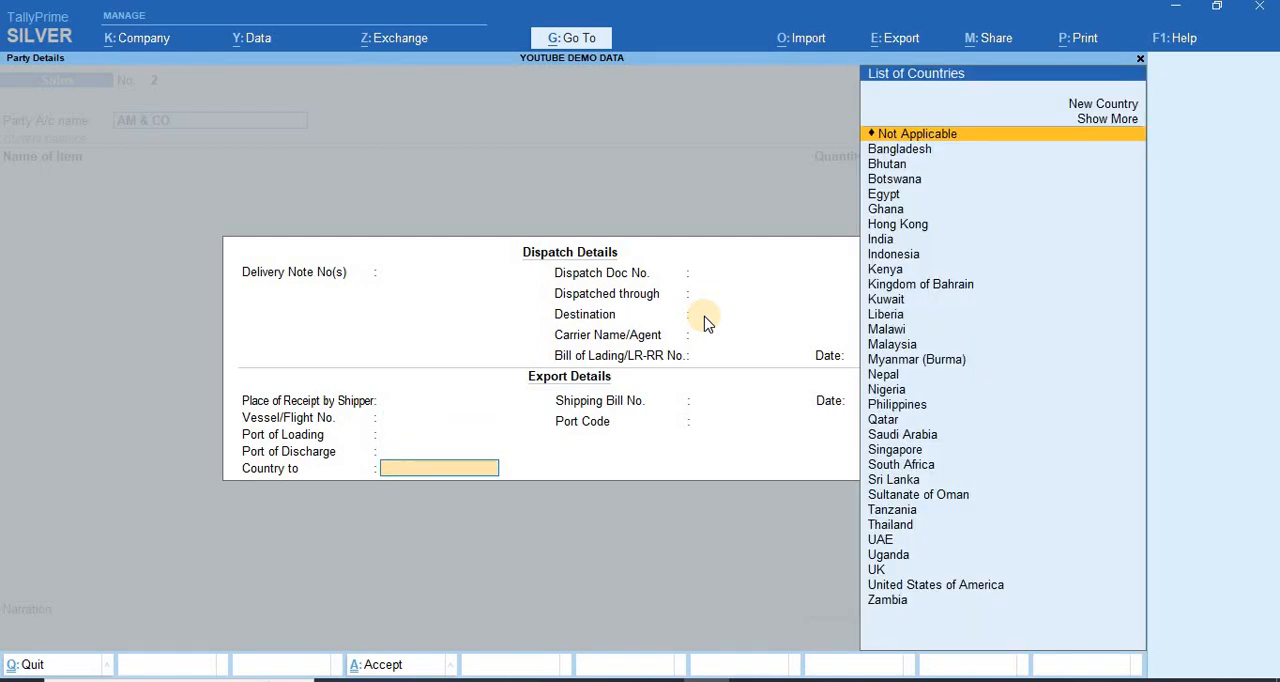
text(NEW)
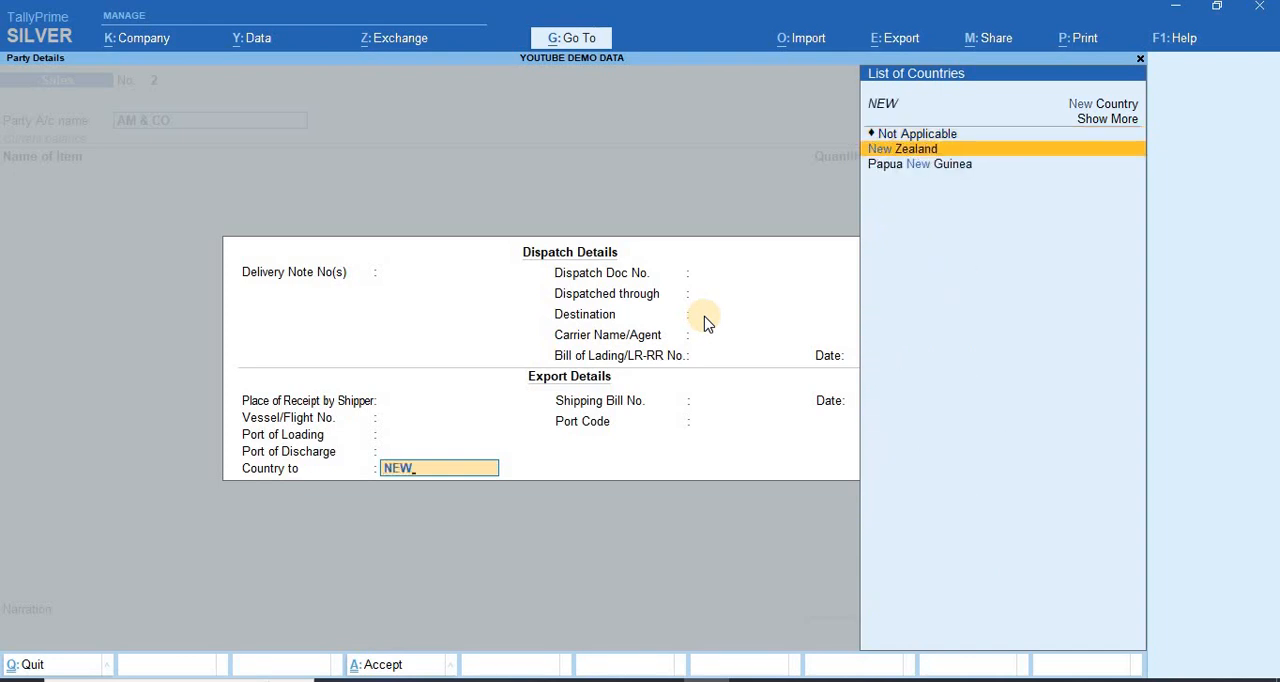
key(BackSpace)
key(BackSpace)
key(BackSpace)
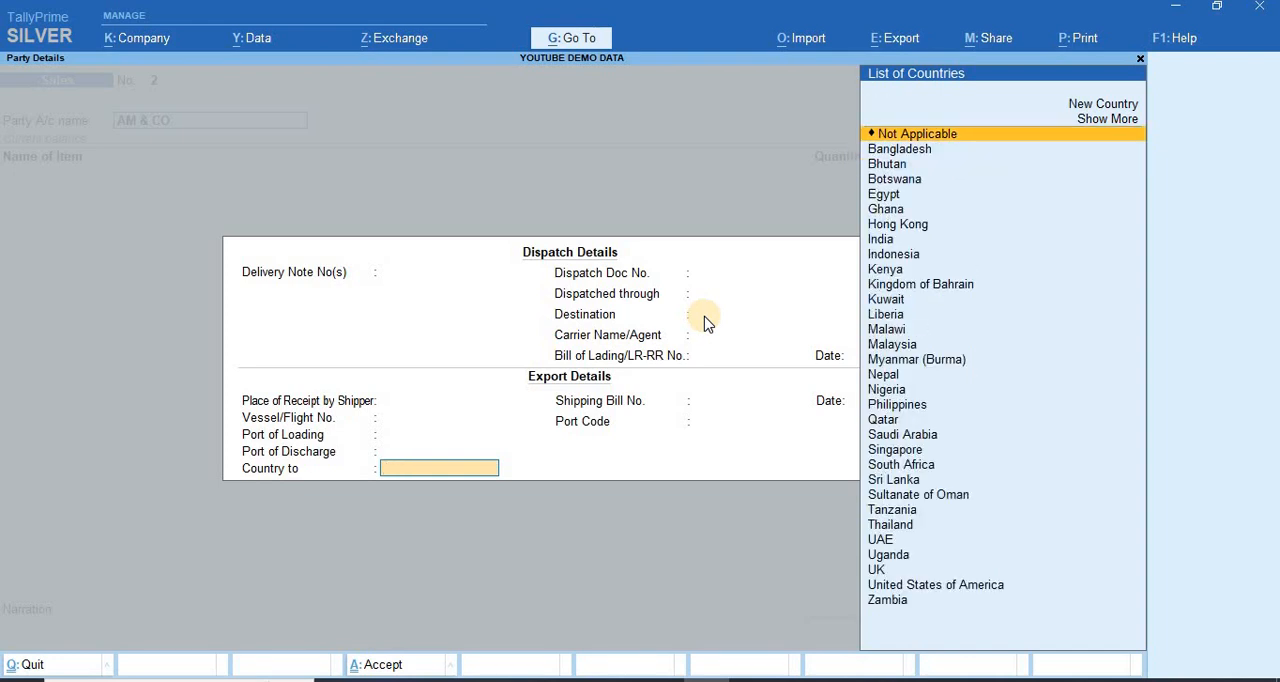
Step: Set the destination country in the export details to United States of America
text(US)
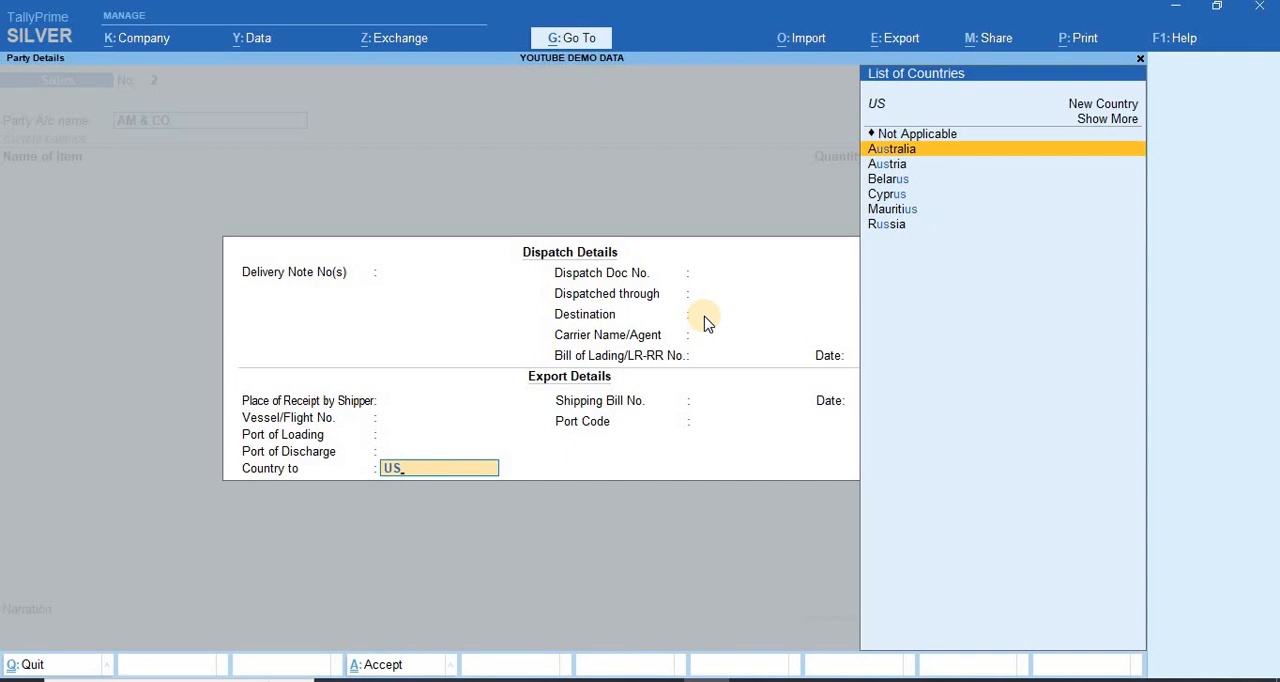
key(BackSpace)
key(Down)
key(Down)
key(Down)
key(Return)
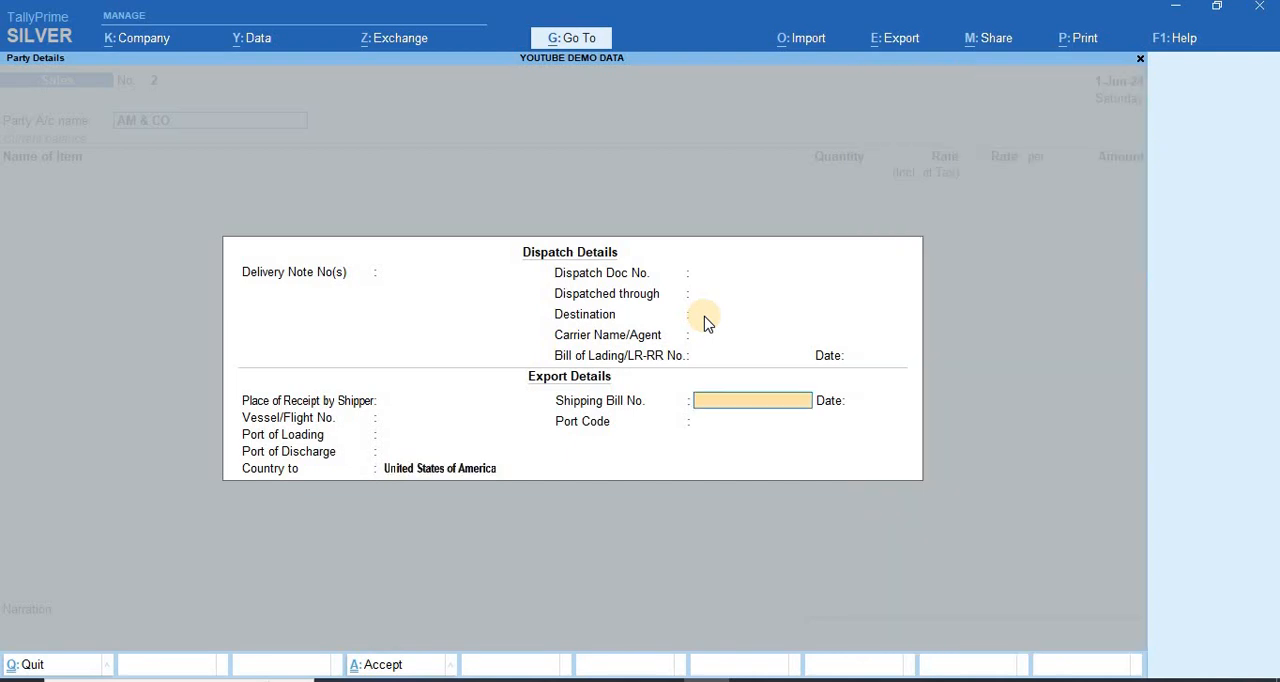
Step: Leave the shipping bill number and date blank, and search the port codes for VIS to compare the Visakhapatnam entries
key(Return)
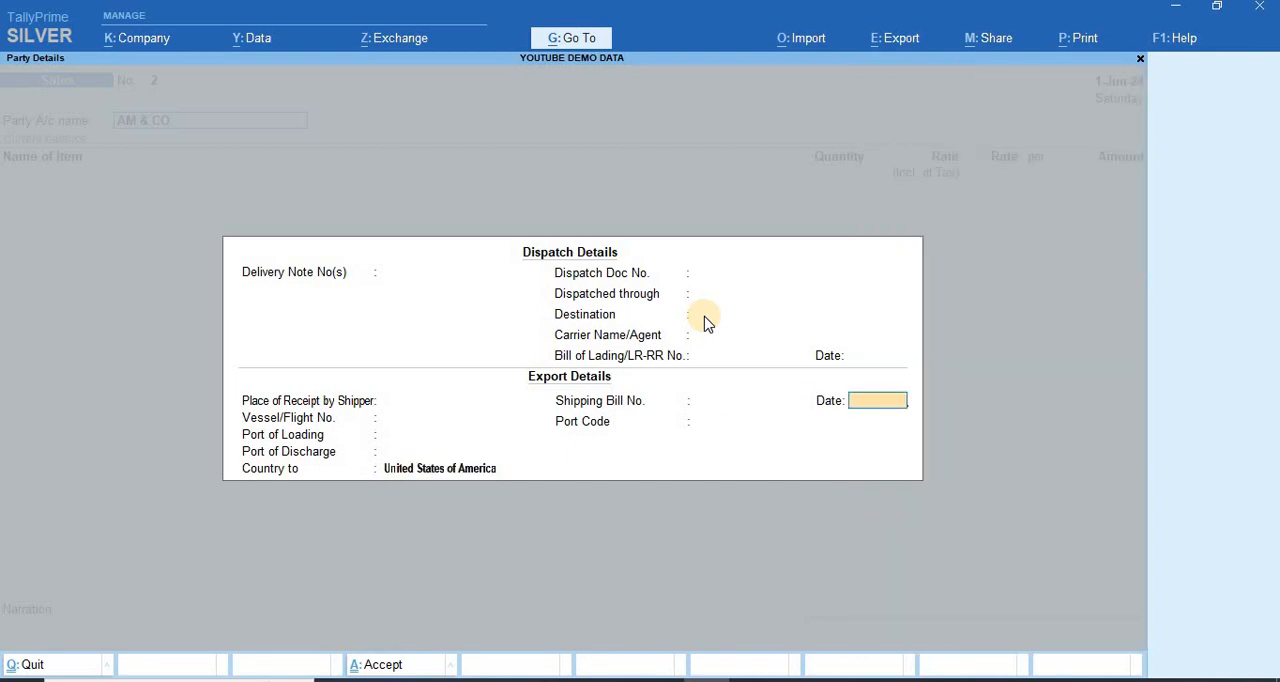
key(Return)
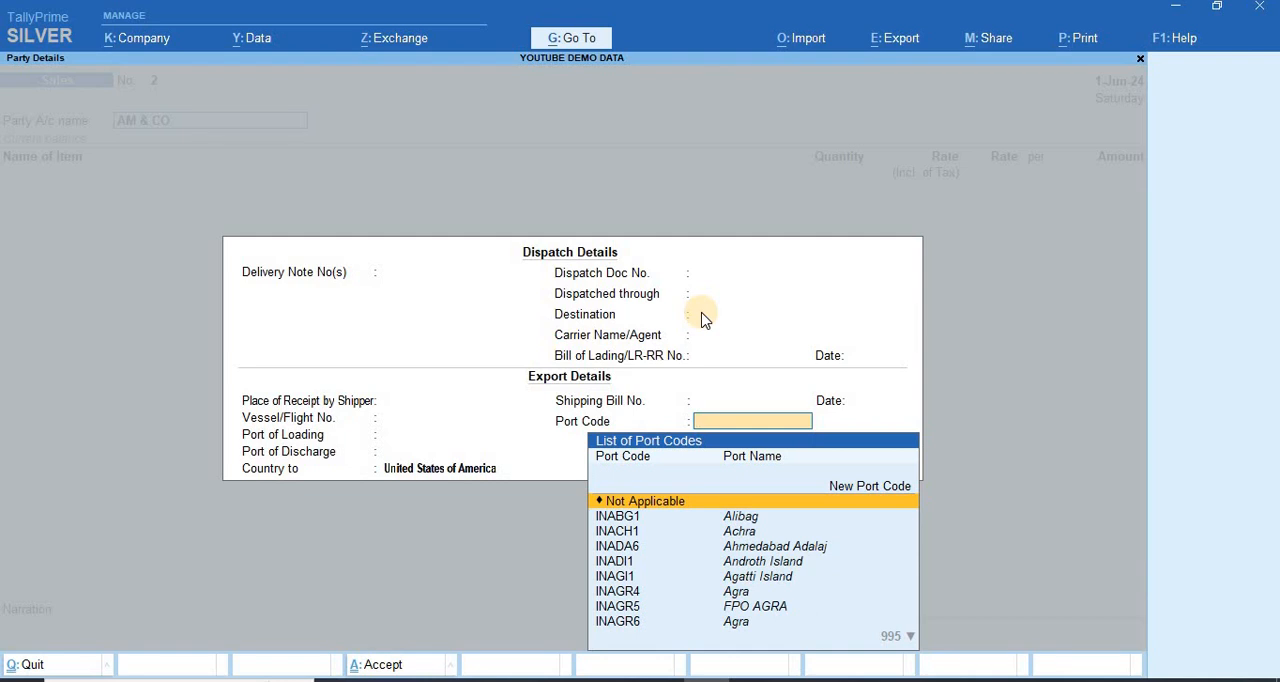
key(Down)
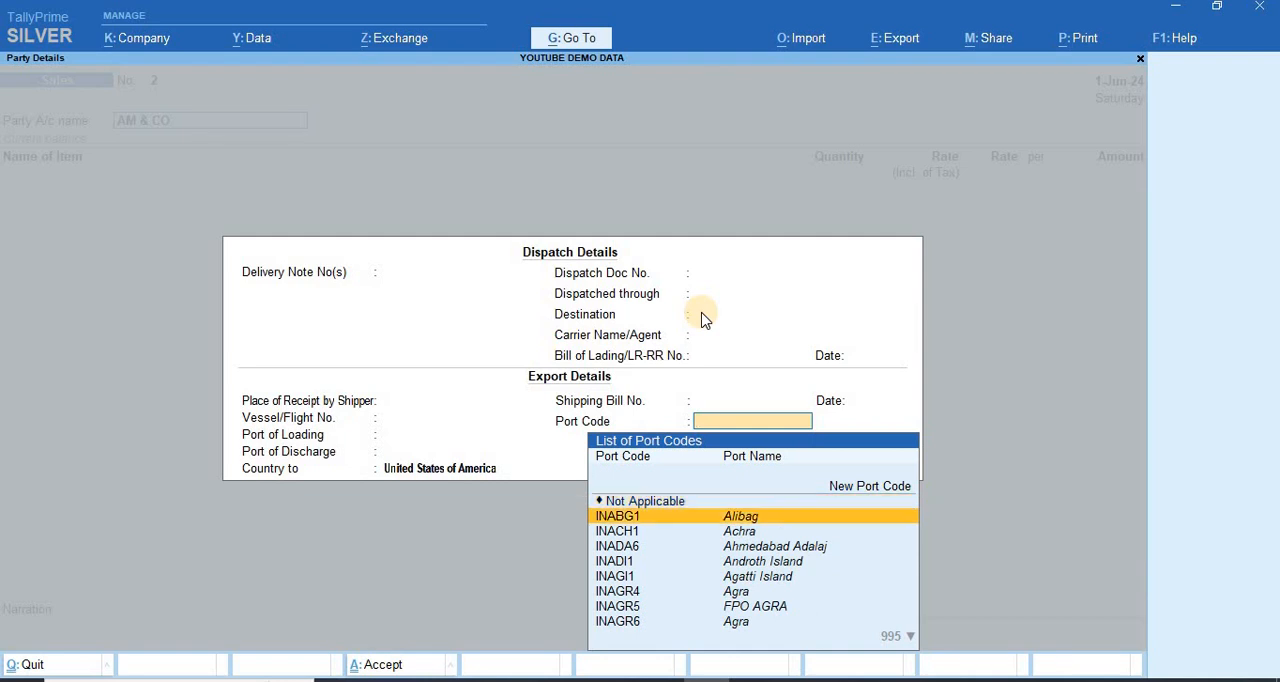
text(VI)
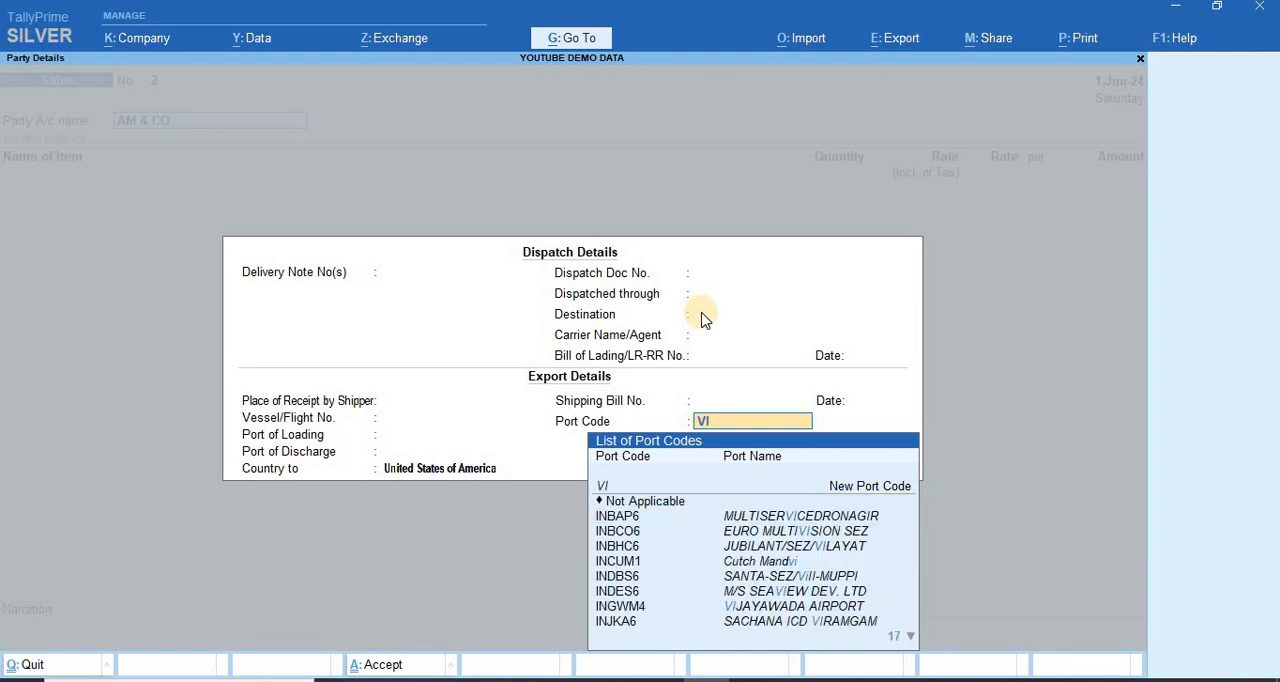
text(S)
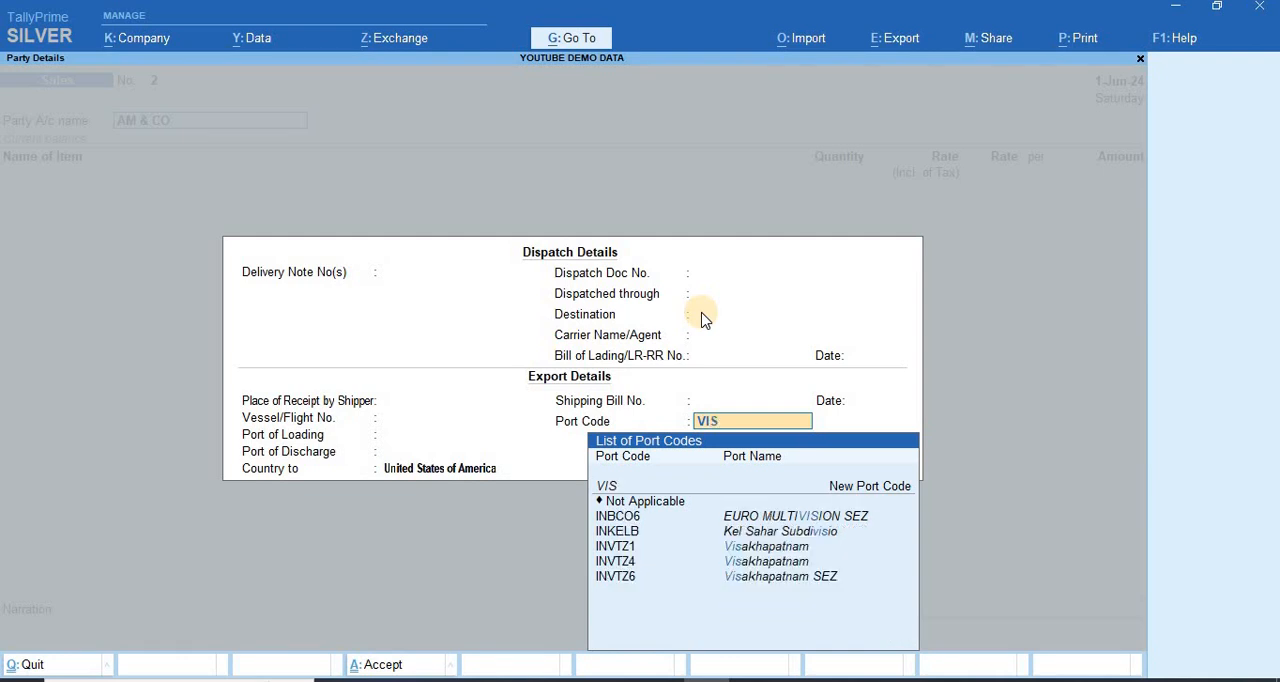
key(Down)
key(Down)
key(Down)
key(Down)
key(Down)
key(Up)
key(Up)
key(Up)
key(Down)
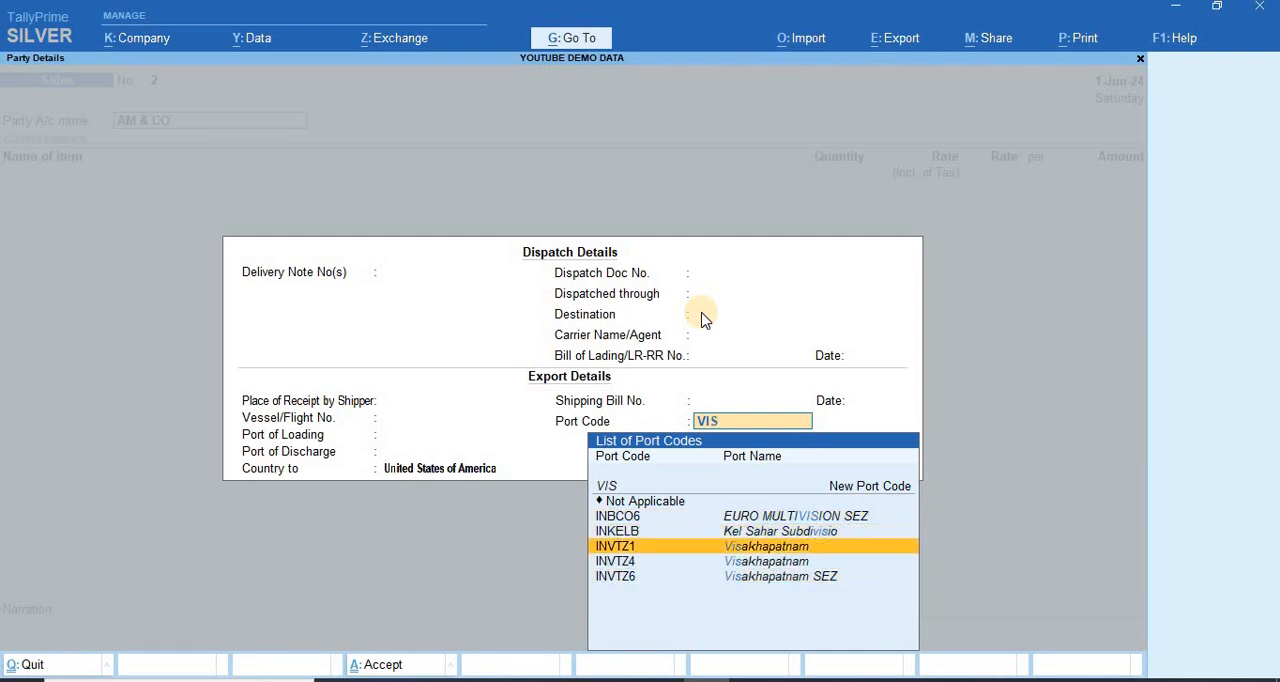
key(Down)
key(Up)
key(Down)
key(Down)
key(Up)
key(Up)
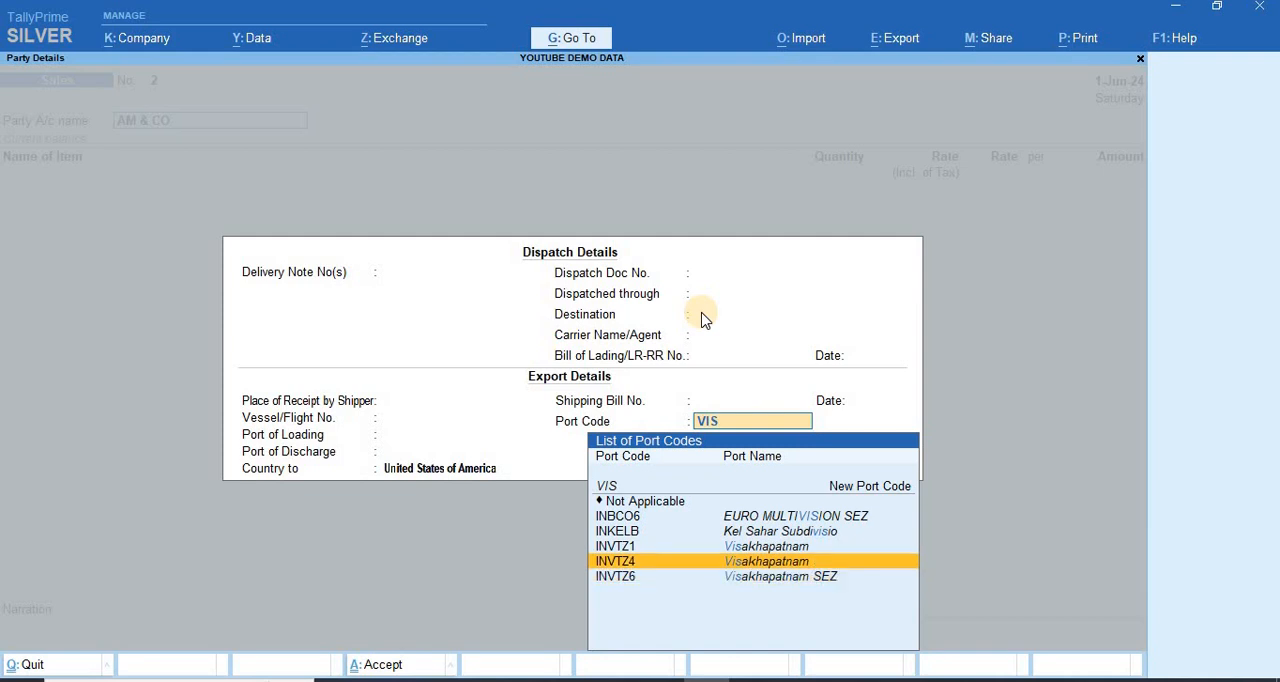
key(Down)
key(Down)
key(Up)
key(Up)
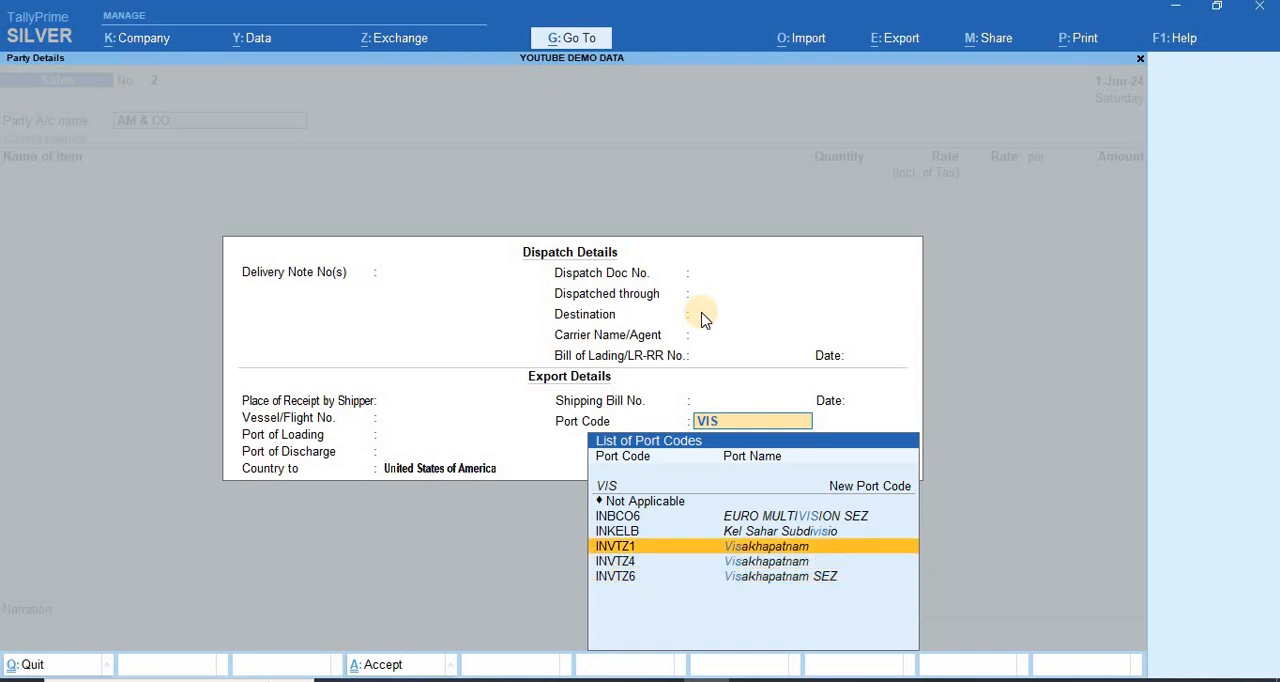
Step: Search the port codes for CHENN and set the port code to INMAA1, Chennai (Ex Madras)
key(BackSpace)
key(BackSpace)
key(BackSpace)
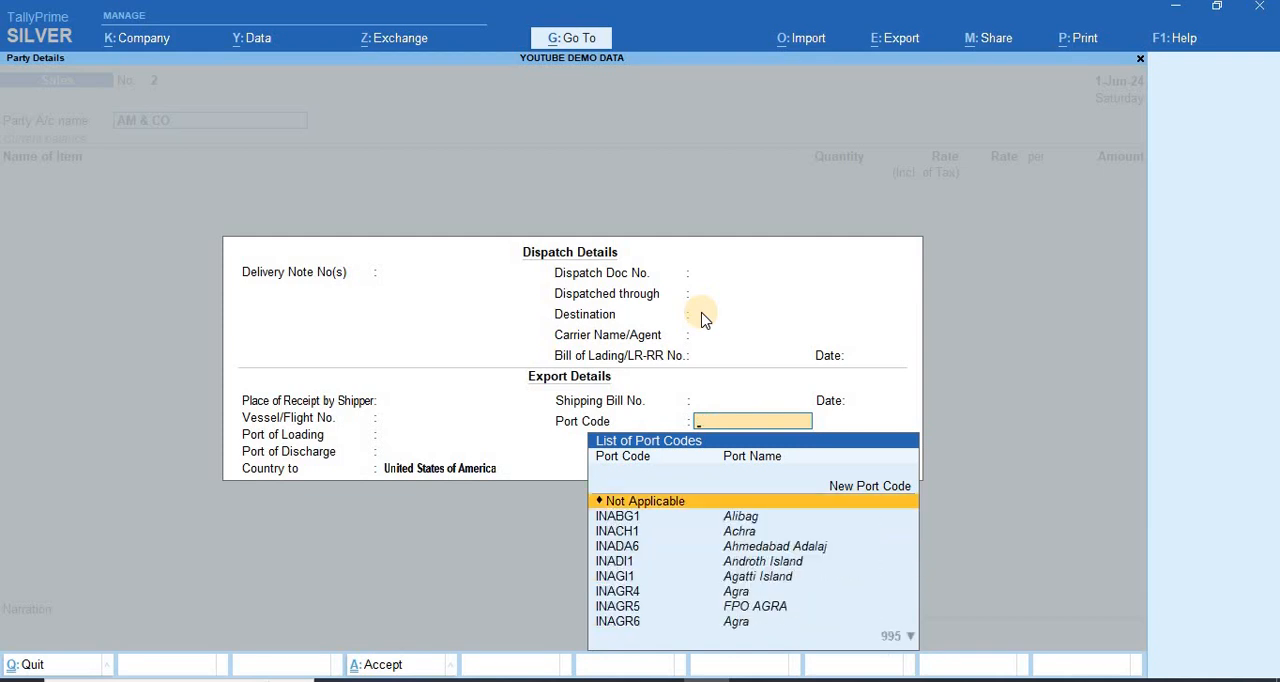
text(CHENN)
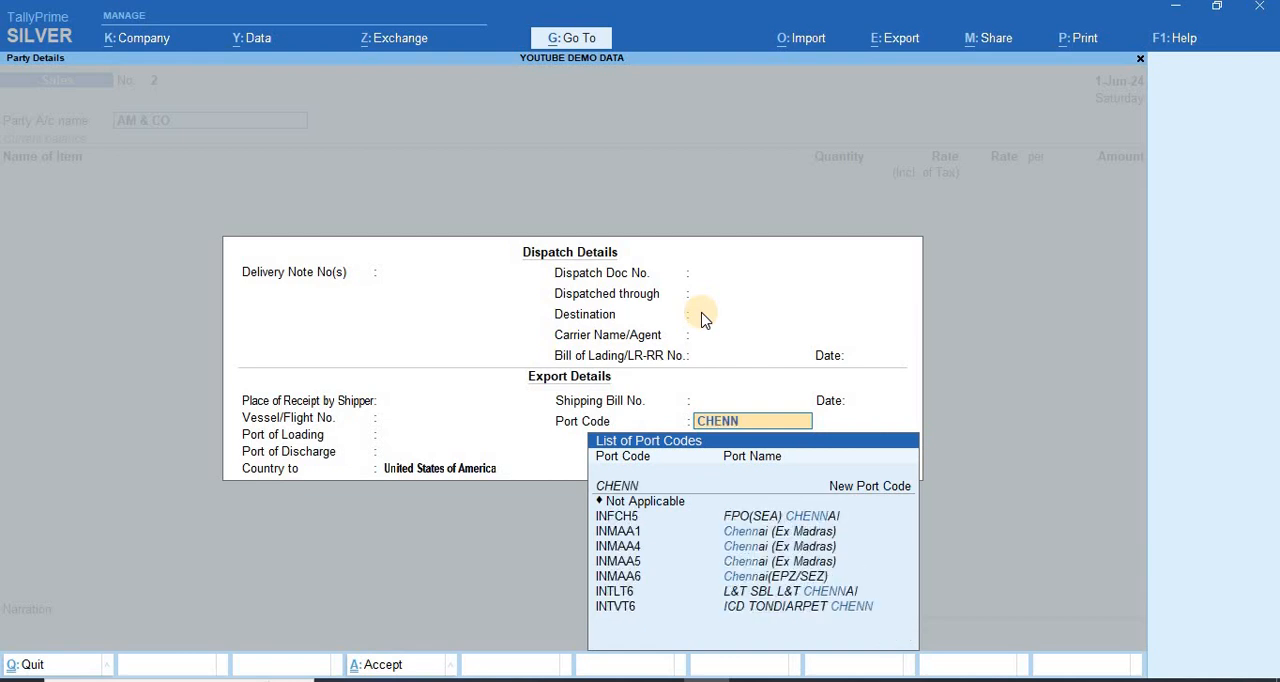
key(Down)
key(Down)
key(Down)
key(Down)
key(Down)
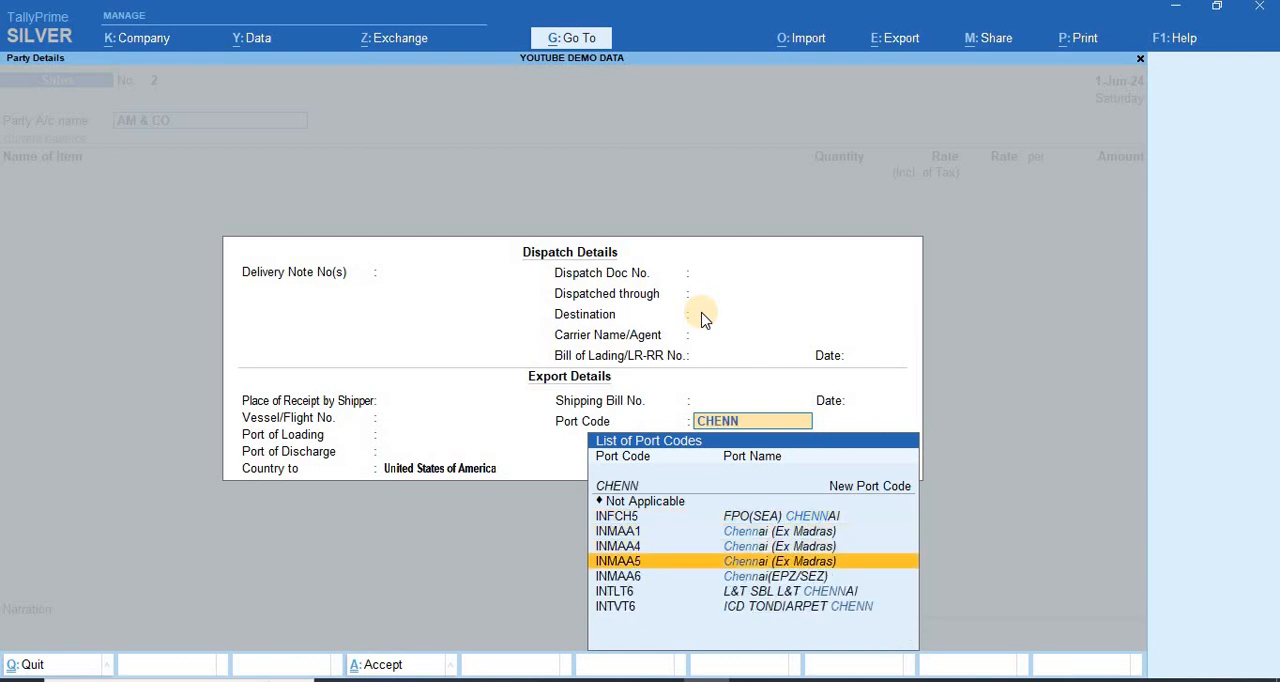
key(Up)
key(Up)
key(Up)
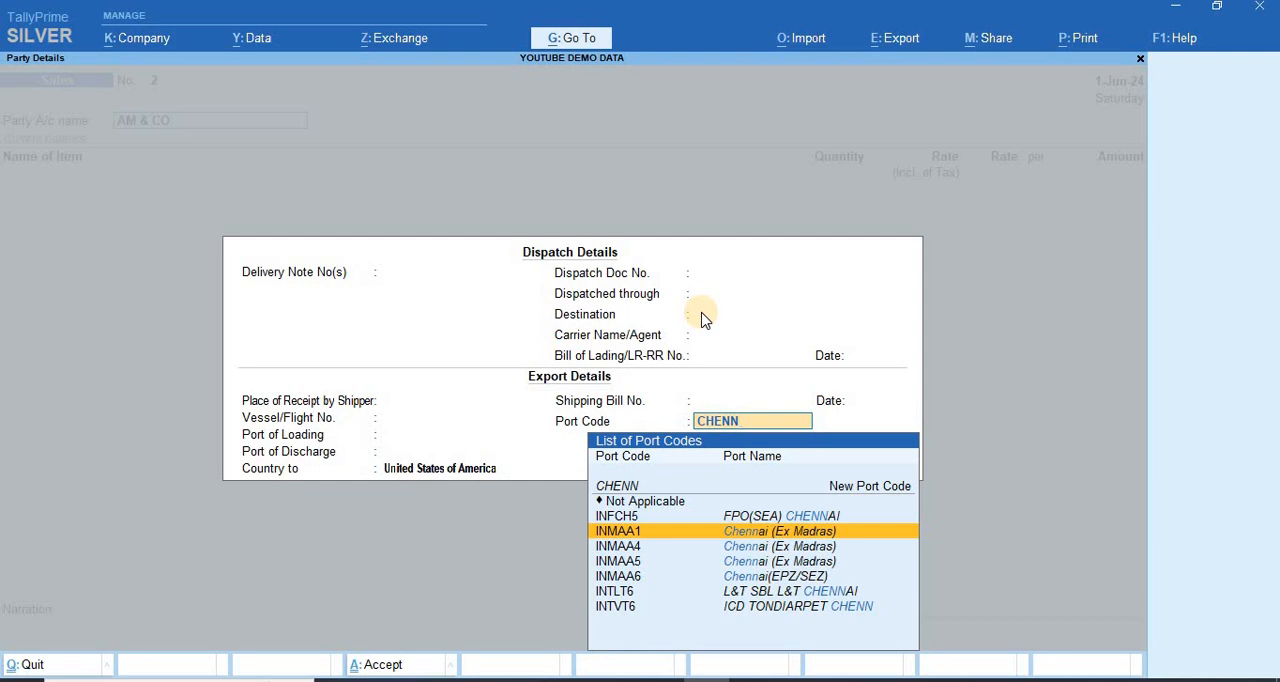
key(Down)
key(Down)
key(Down)
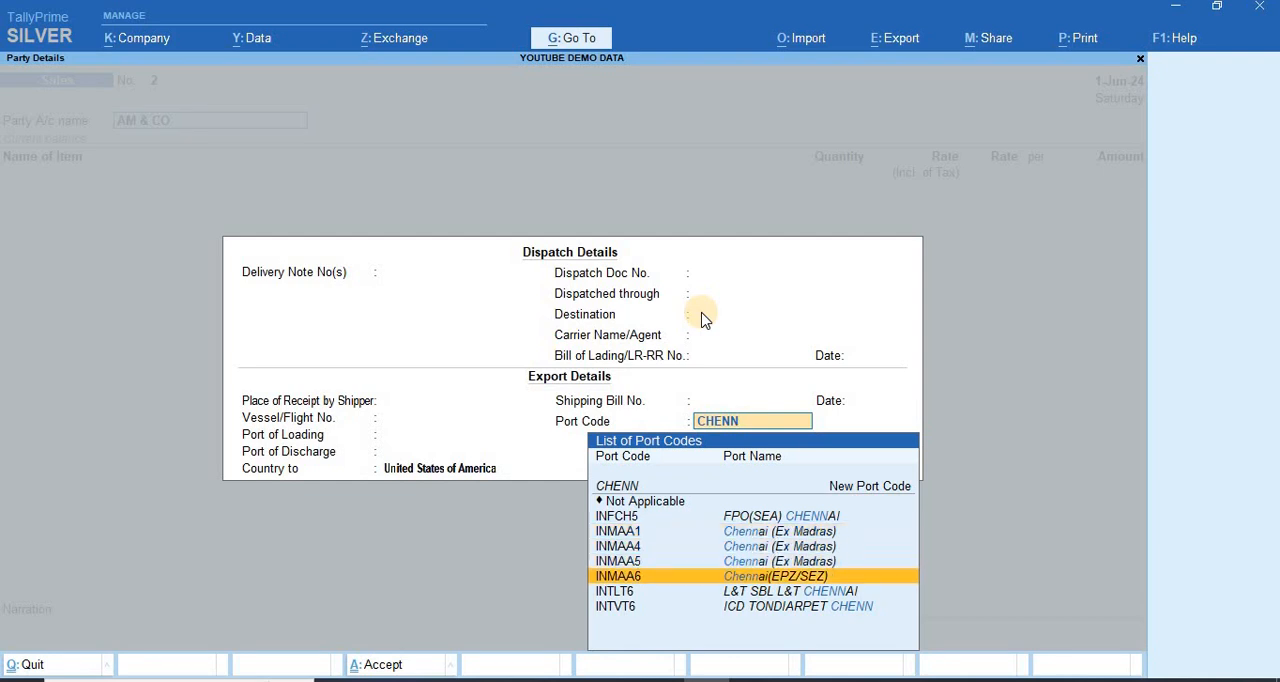
key(Up)
key(Up)
key(Down)
key(Up)
key(Up)
key(Up)
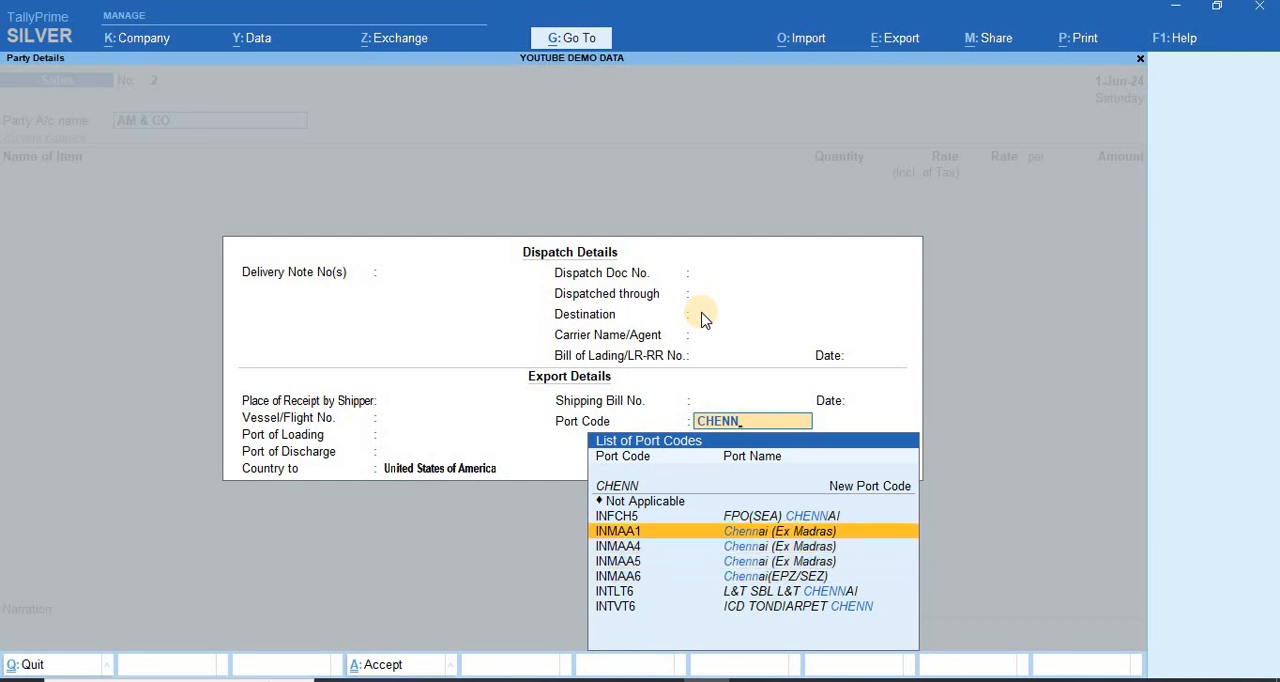
key(Escape)
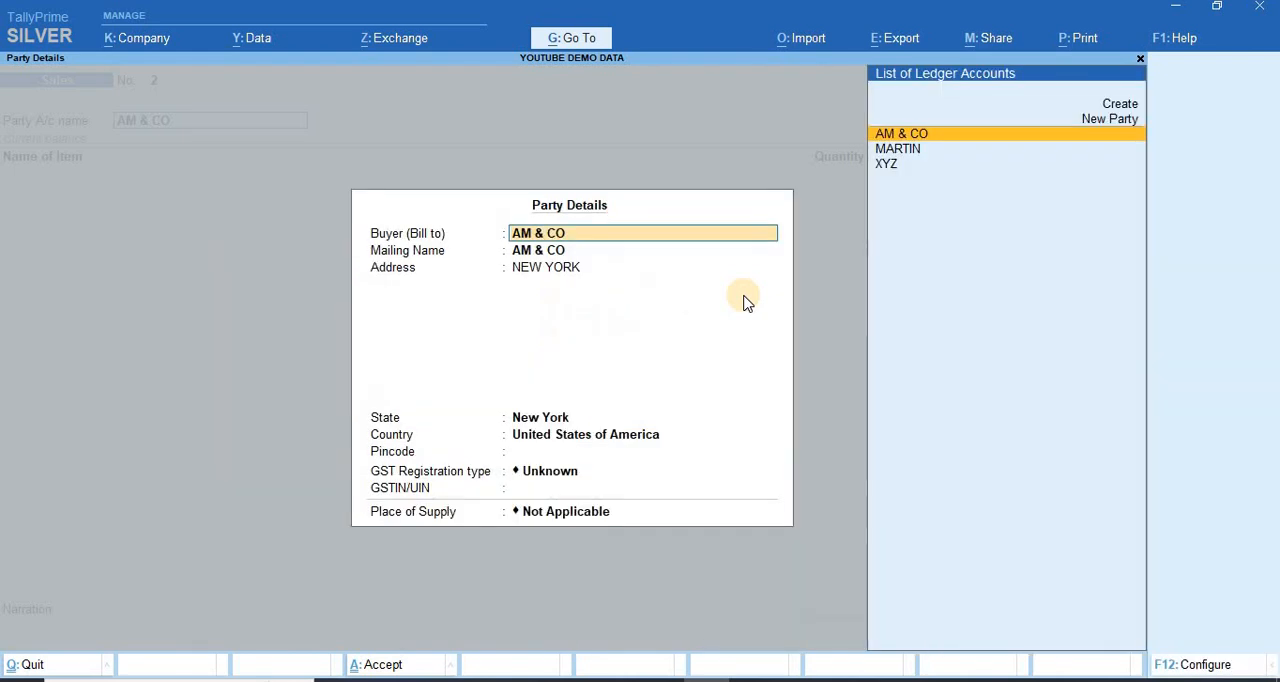
Step: Accept the party details for AM & CO with GST registration type Unknown and place of supply Not Applicable
key(Return)
key(Return)
key(Return)
key(Return)
key(Return)
key(Return)
key(Return)
key(Return)
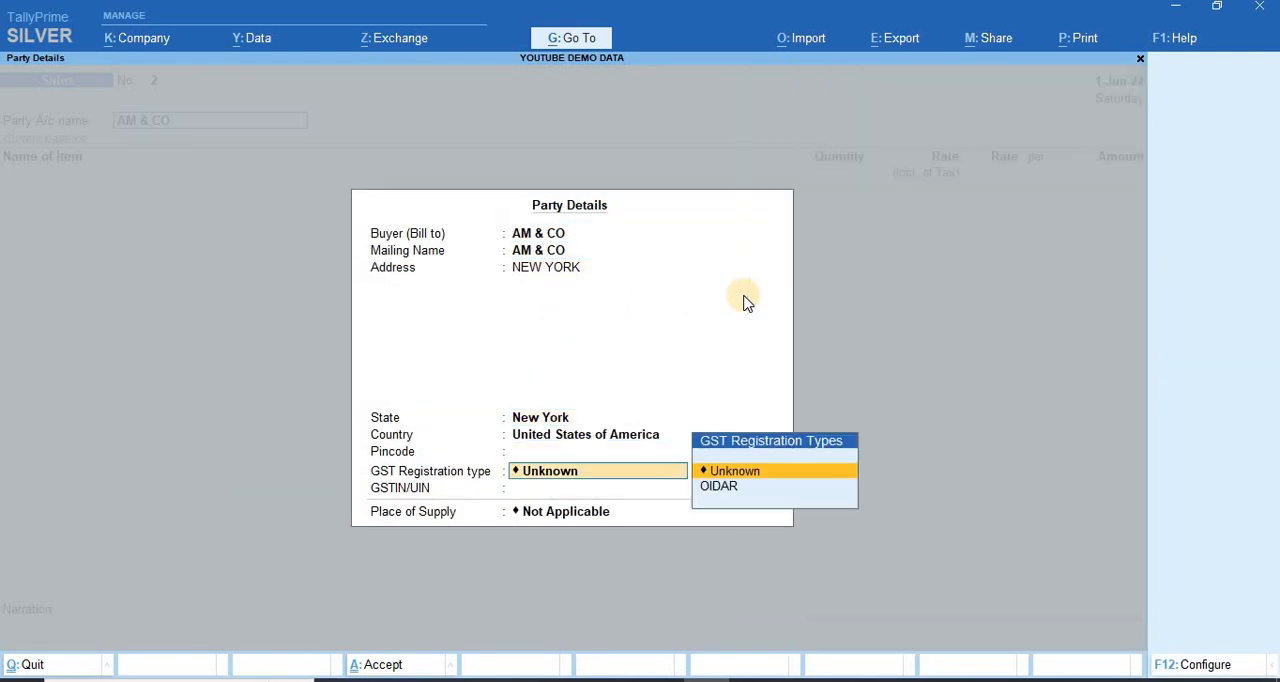
key(Return)
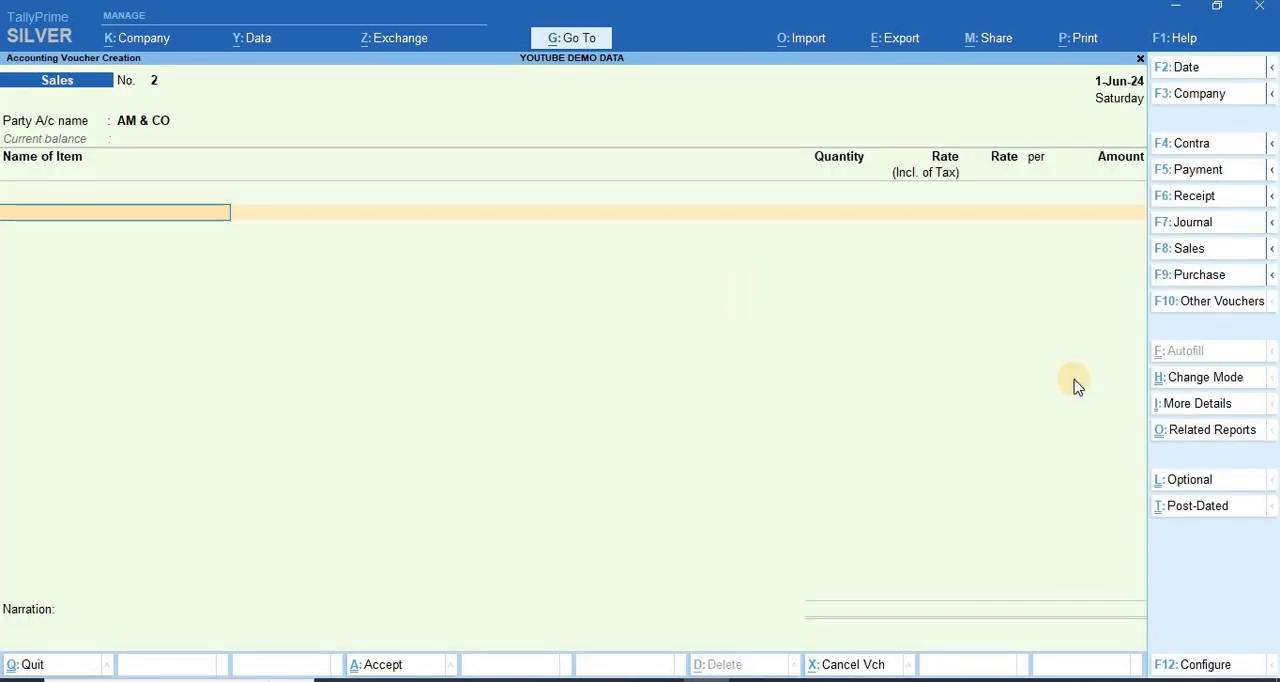
Step: Set the sales voucher's mode to Item Invoice
click(1197, 385)
key(Down)
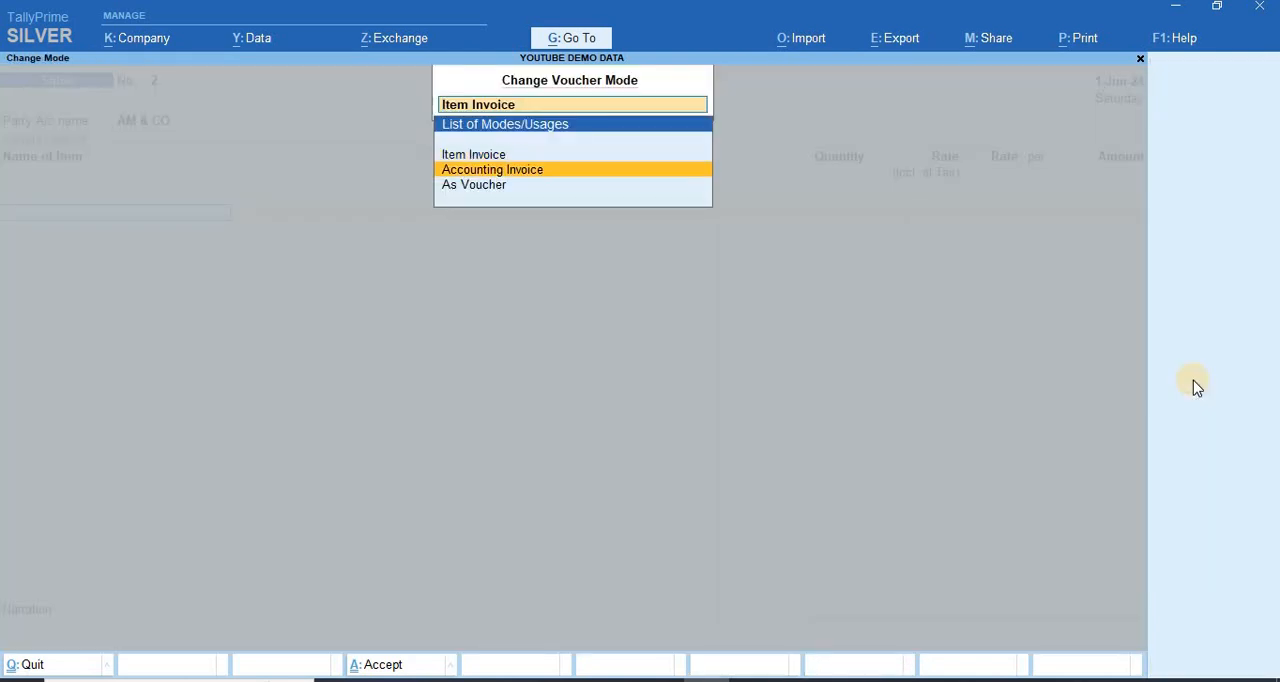
key(Up)
key(Return)
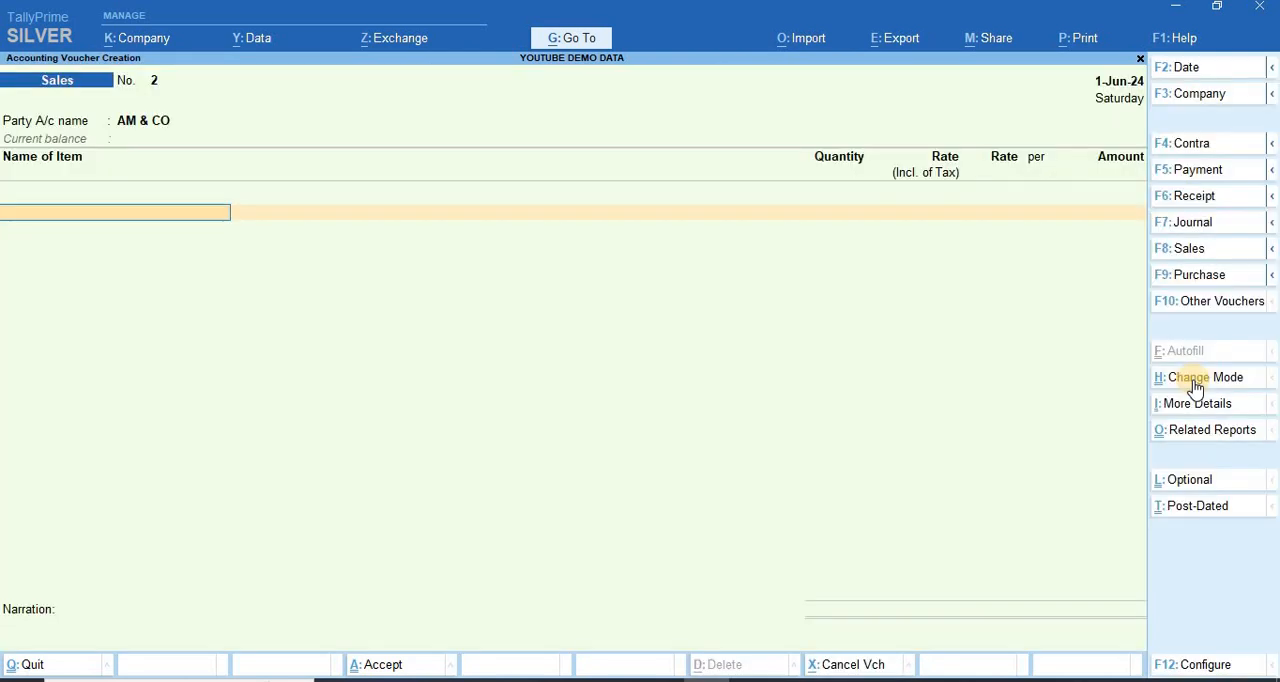
Step: Add ITEM 1 to the sales voucher with a quantity of 150 NOs
key(Down)
key(Down)
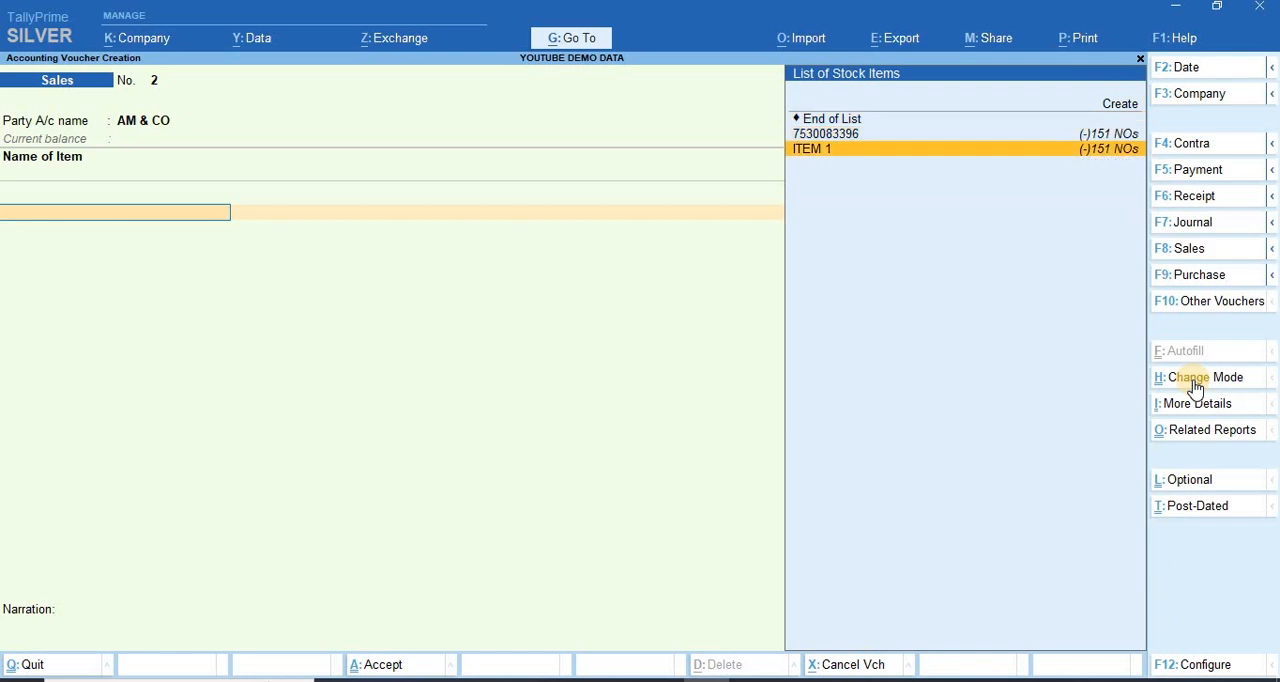
key(Return)
key(Return)
text(150)
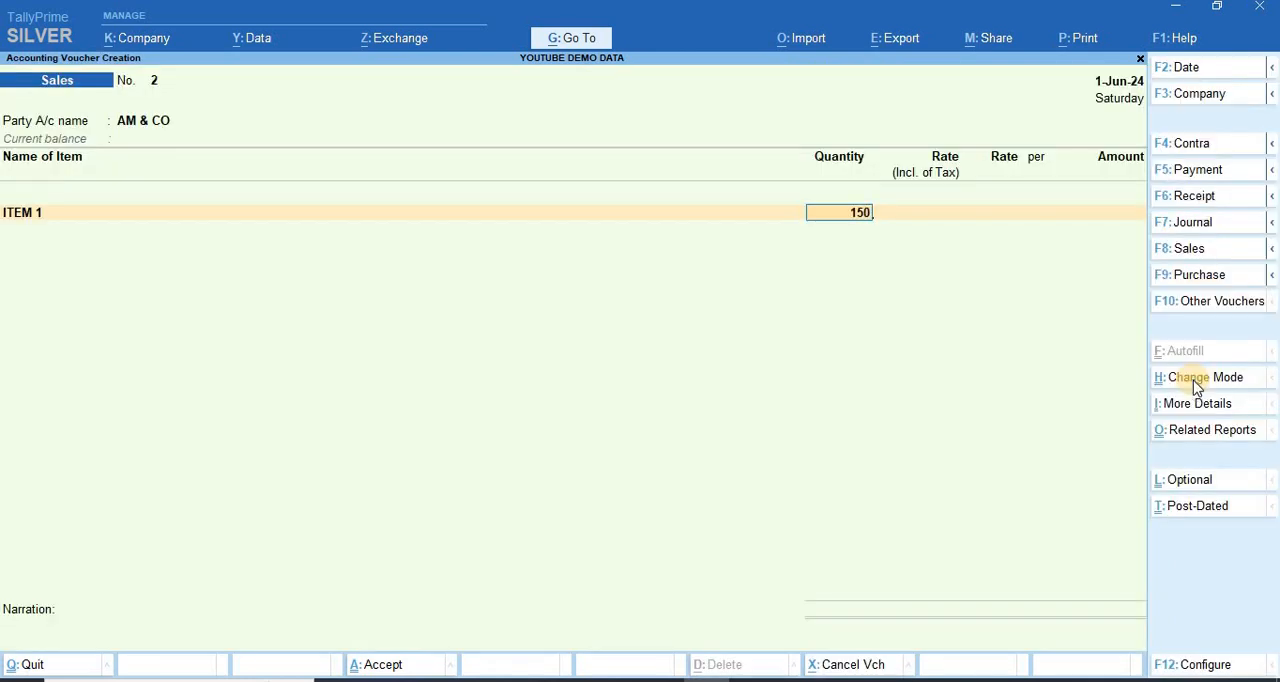
key(Return)
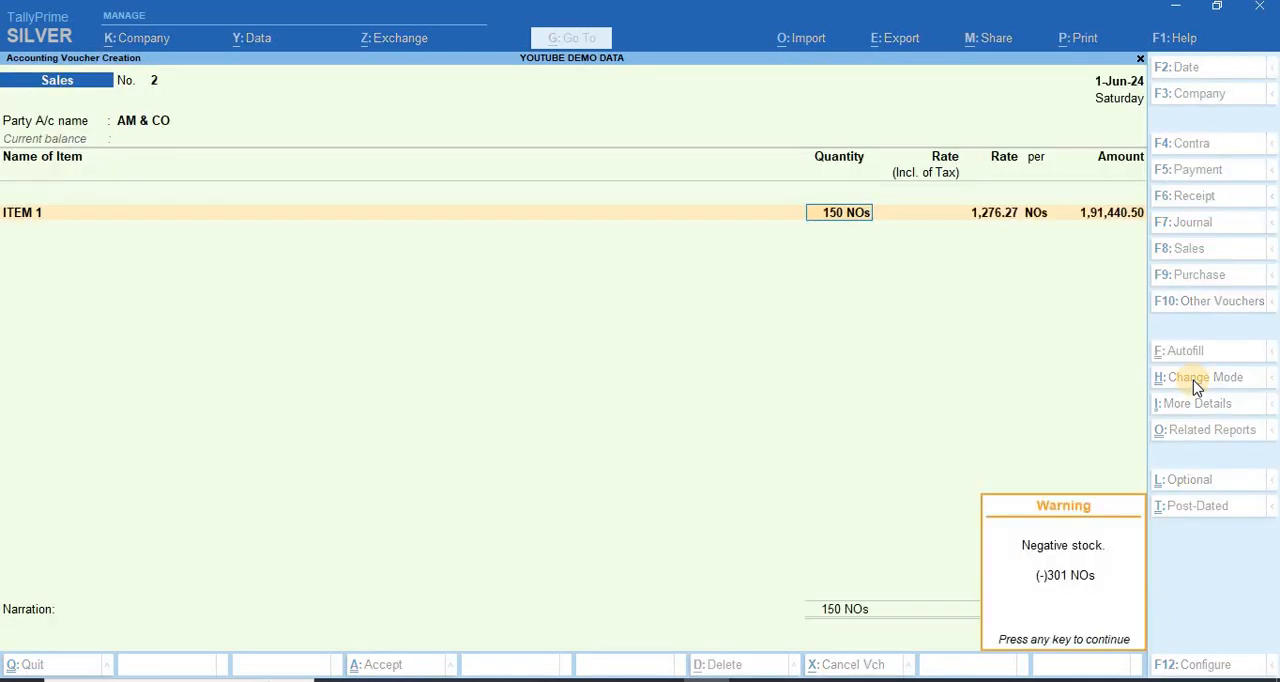
Step: Accept the default rate for ITEM 1 and allocate its amount to the SALES ledger
key(Return)
key(Return)
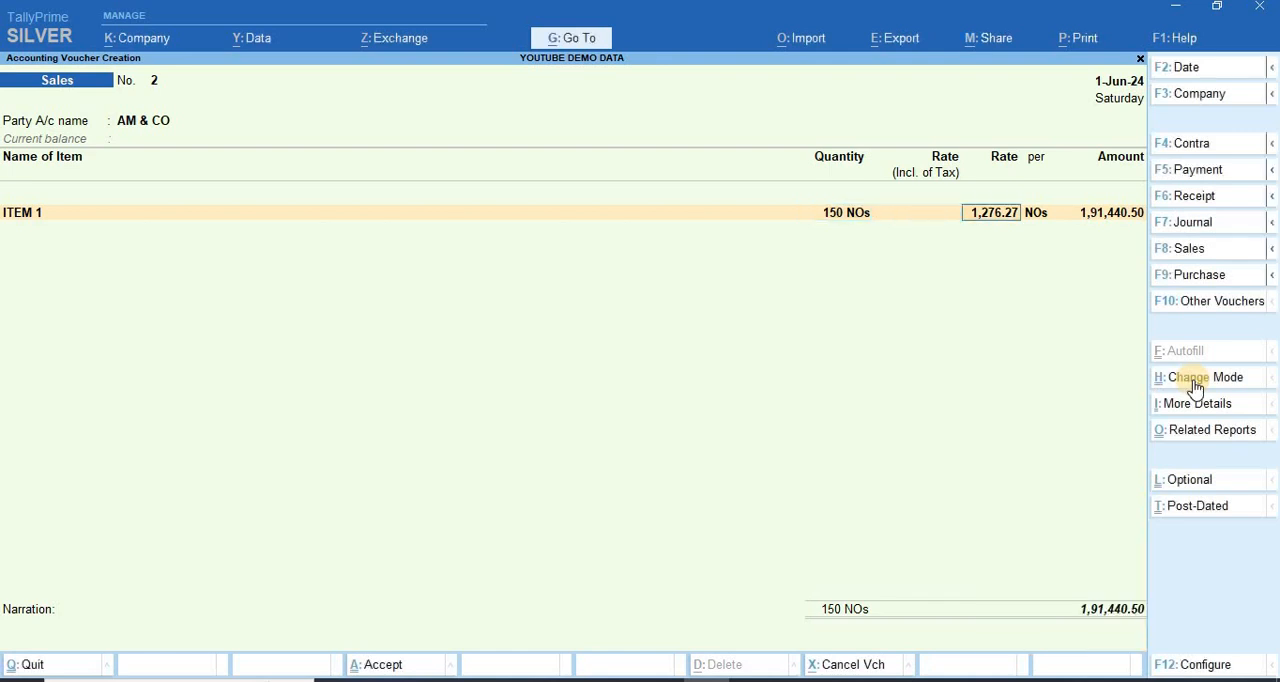
key(Return)
key(Return)
key(Return)
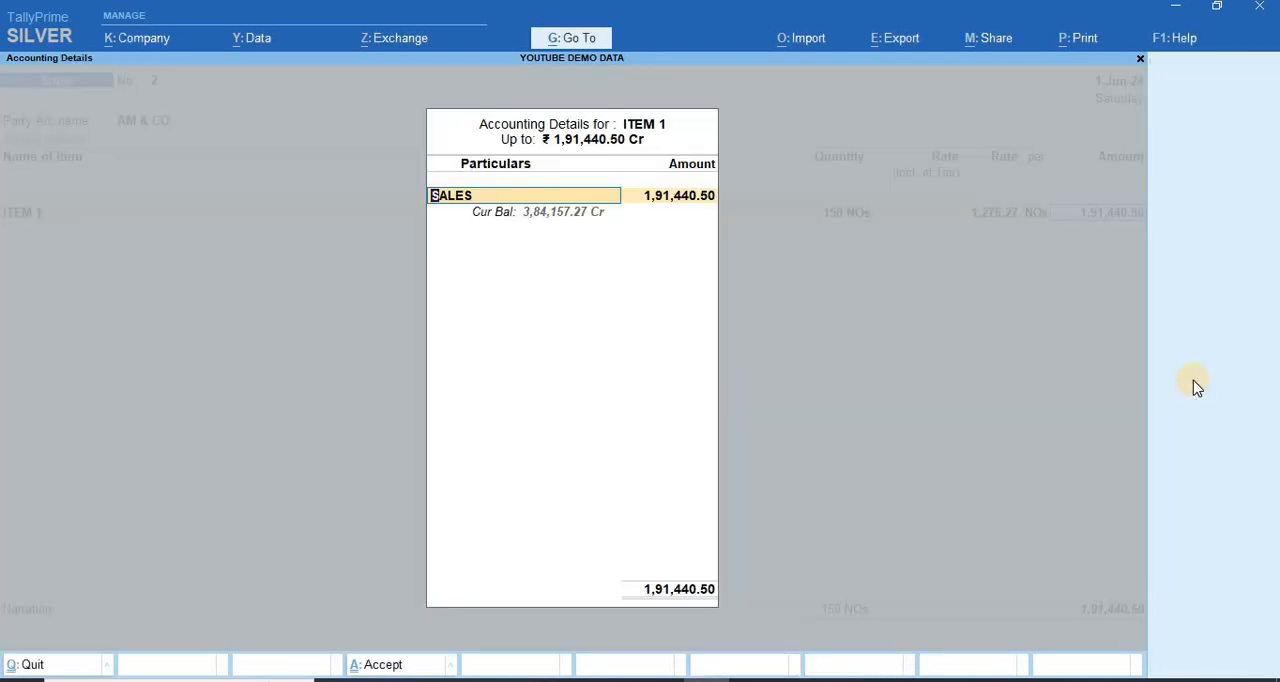
key(Return)
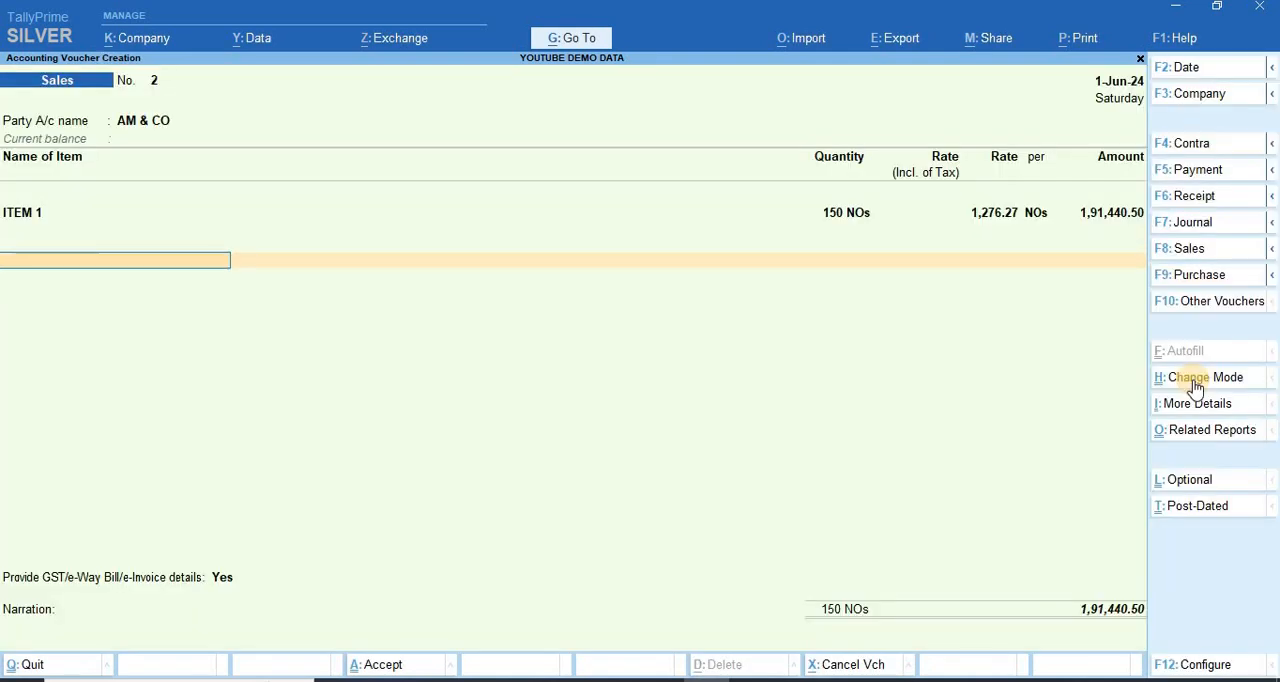
Step: Add the IGST ledger below the item with its calculated amount and end the ledger list
text(IGST)
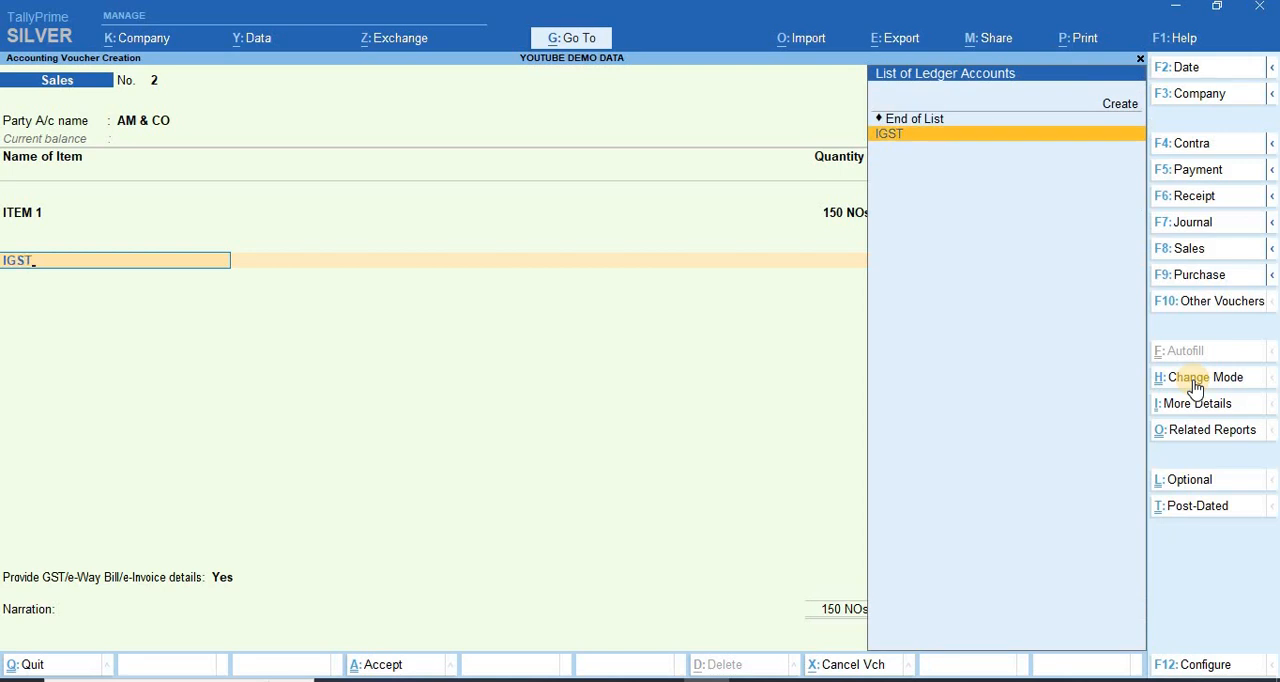
key(Return)
key(Return)
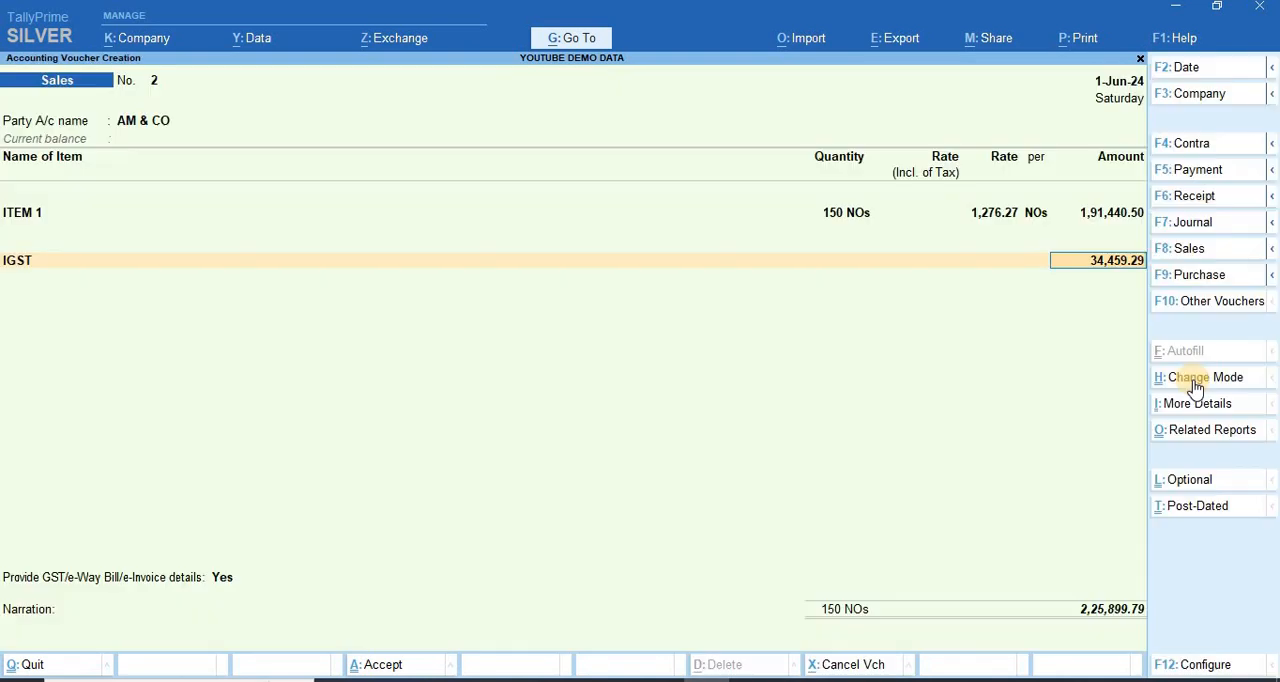
key(Return)
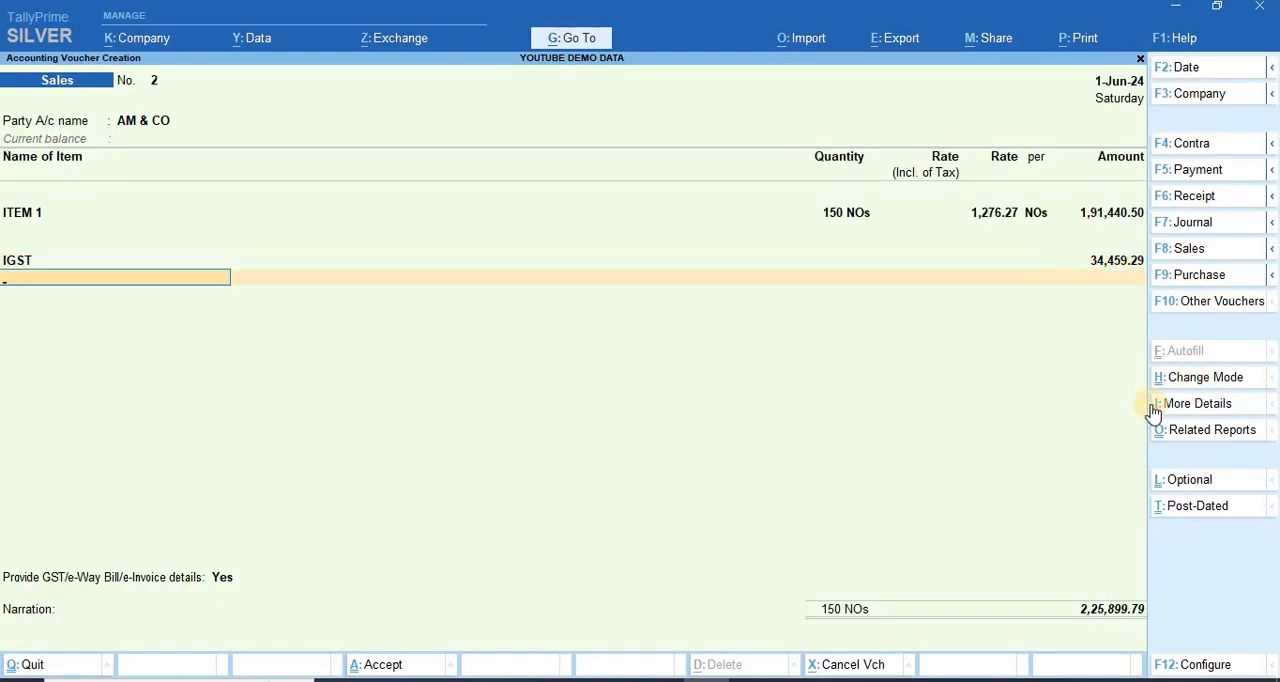
key(Return)
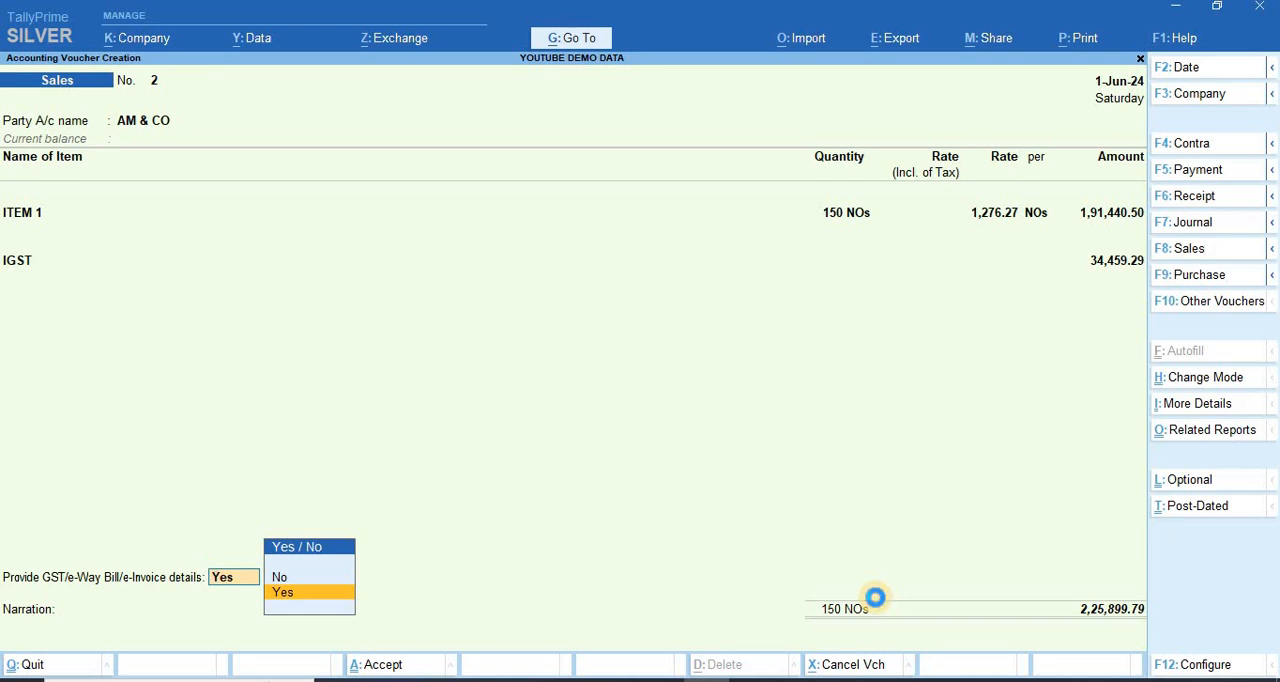
Step: Choose Yes for providing GST/e-Way Bill/e-Invoice details and leave the shipping bill and e-Way Bill fields blank
key(Return)
key(Return)
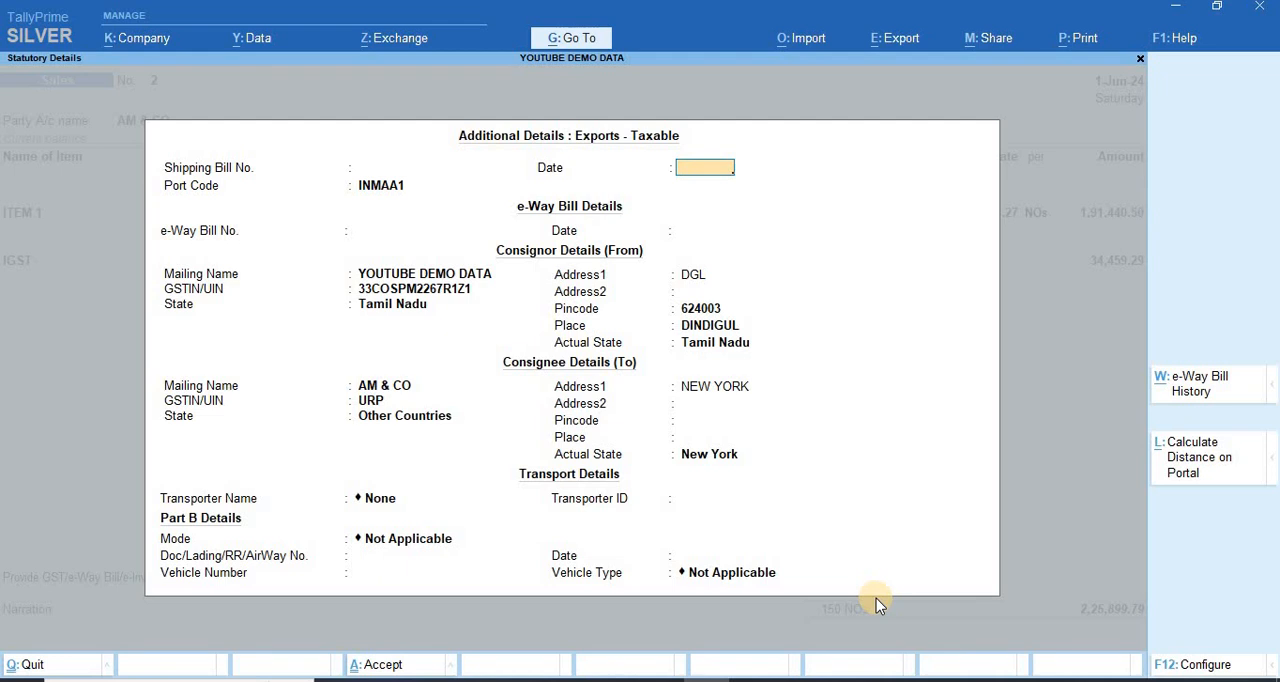
key(Return)
Step: Accept the existing consignor details and go through the consignee address fields to the actual state
key(Return)
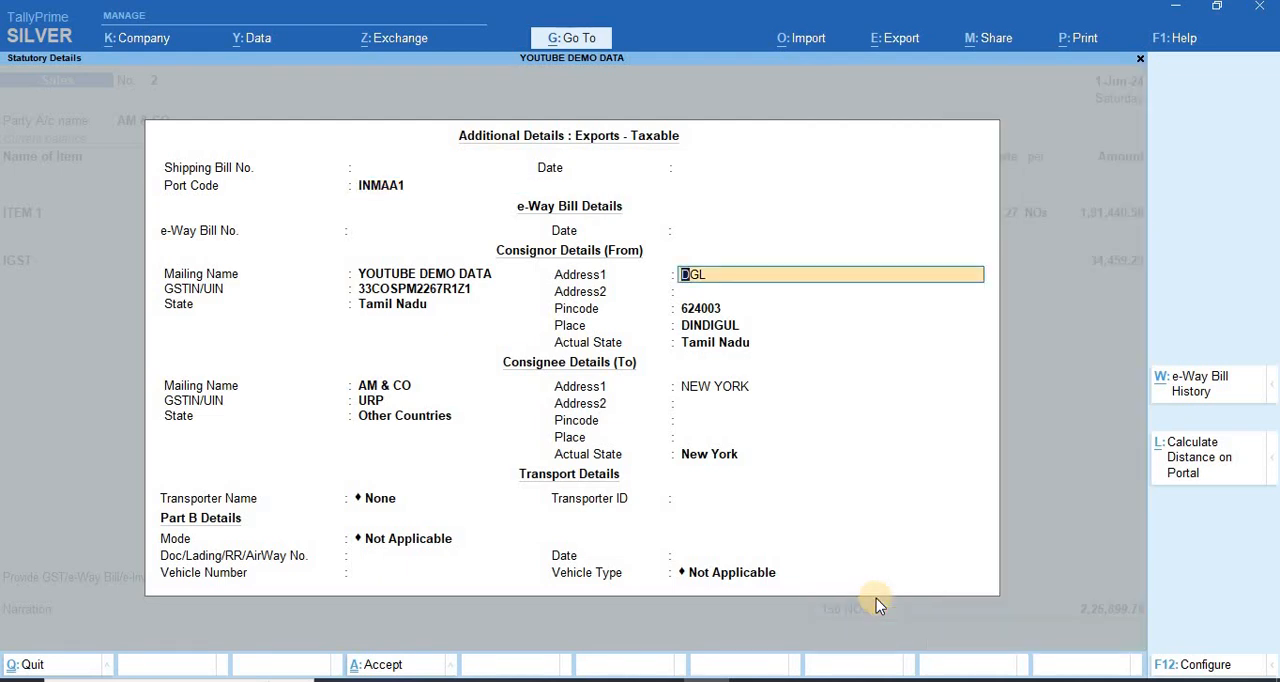
key(Return)
key(Return)
key(Return)
key(Return)
key(Return)
key(Return)
key(Return)
key(Return)
key(Return)
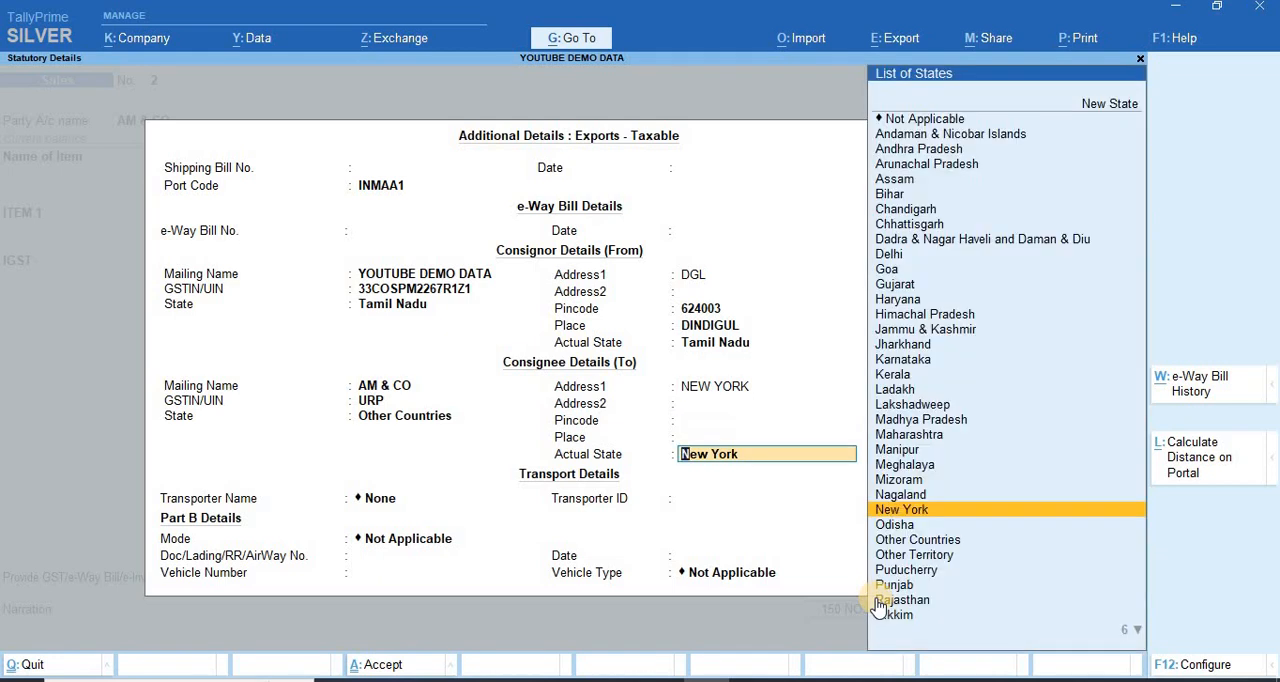
Step: Return to the consignee's Address1 field, change it to CHENNAI and set the consignee pincode to 600001
key(BackSpace)
key(BackSpace)
key(BackSpace)
key(BackSpace)
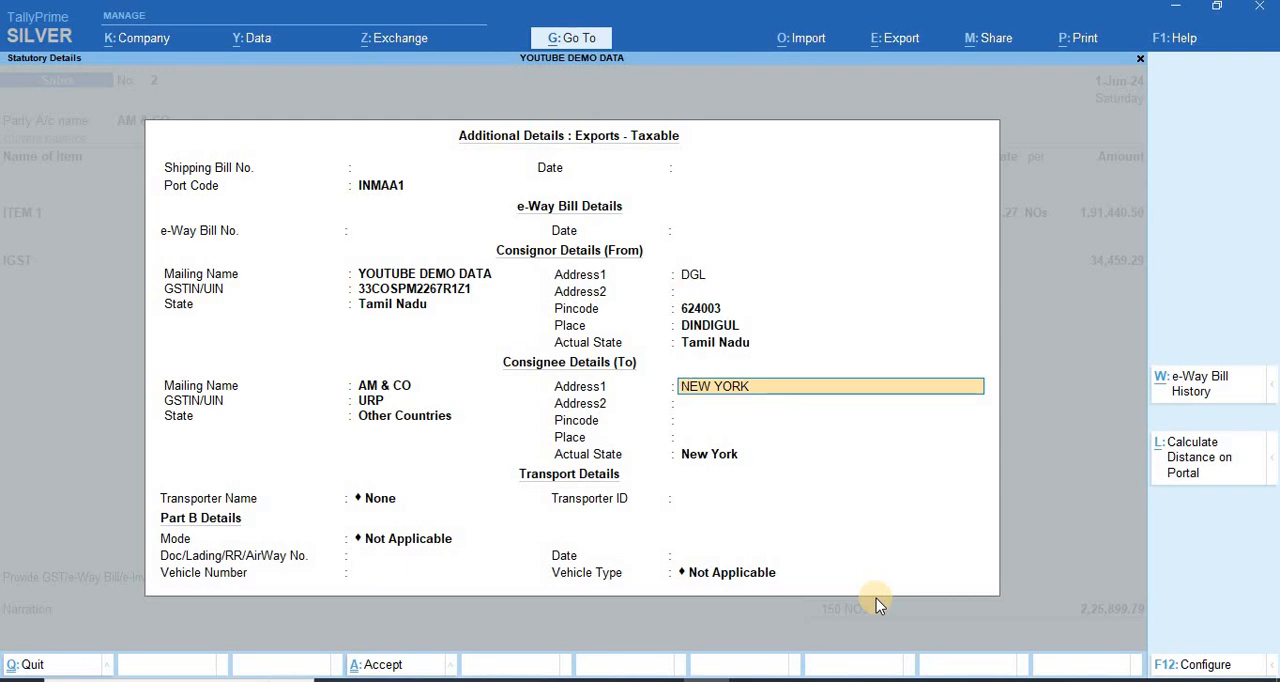
text(CHENNAI)
key(Return)
key(Return)
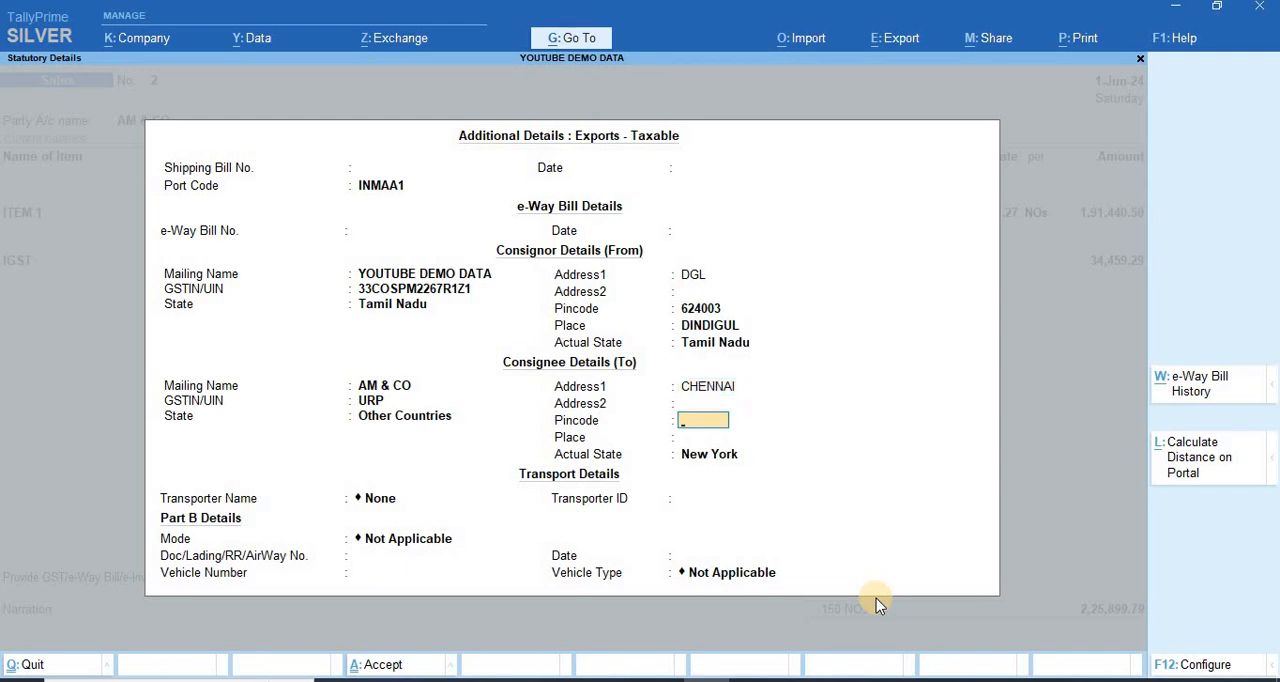
text(600001)
key(Return)
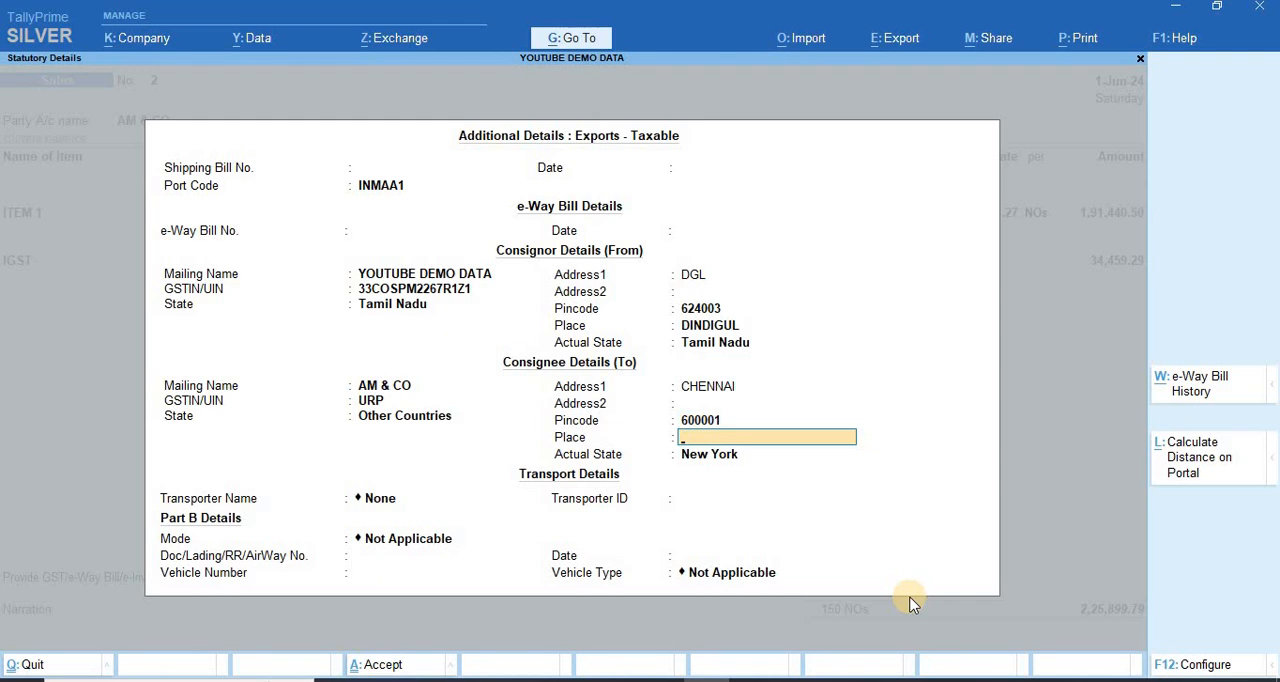
Step: Set the consignee's place to CHENNAI and the actual state to Tamil Nadu
text(CHENNAI)
key(Return)
text(TAM)
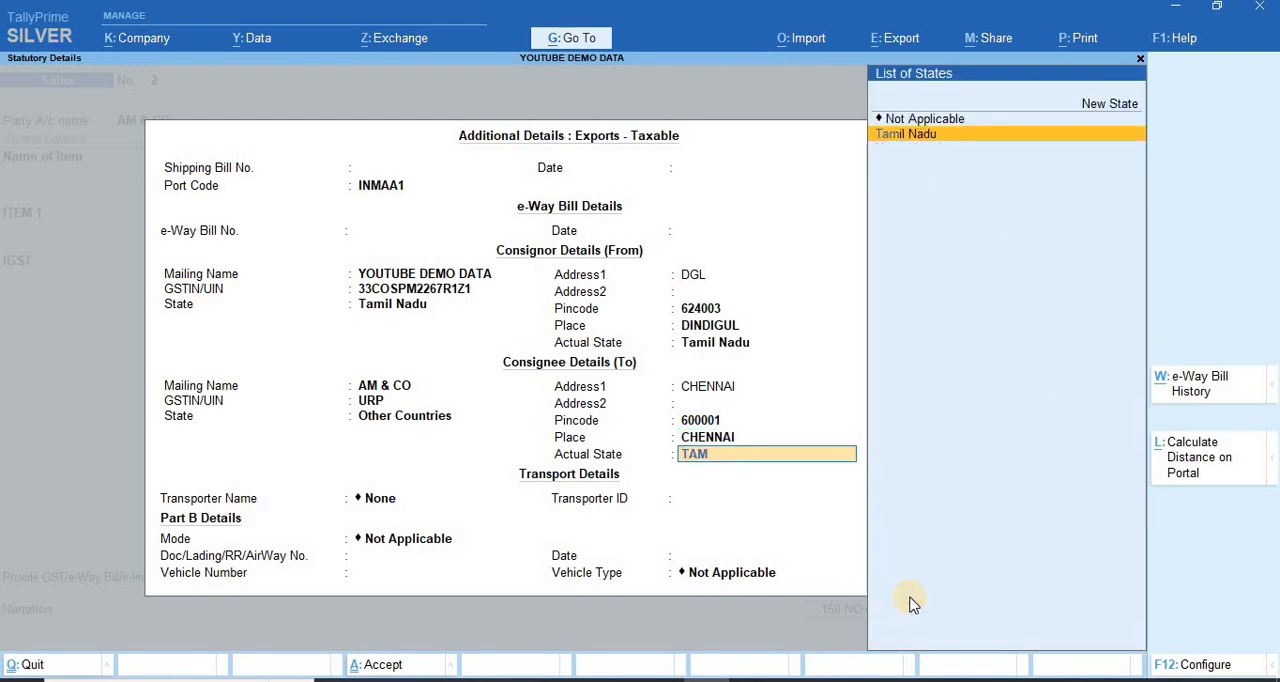
key(Return)
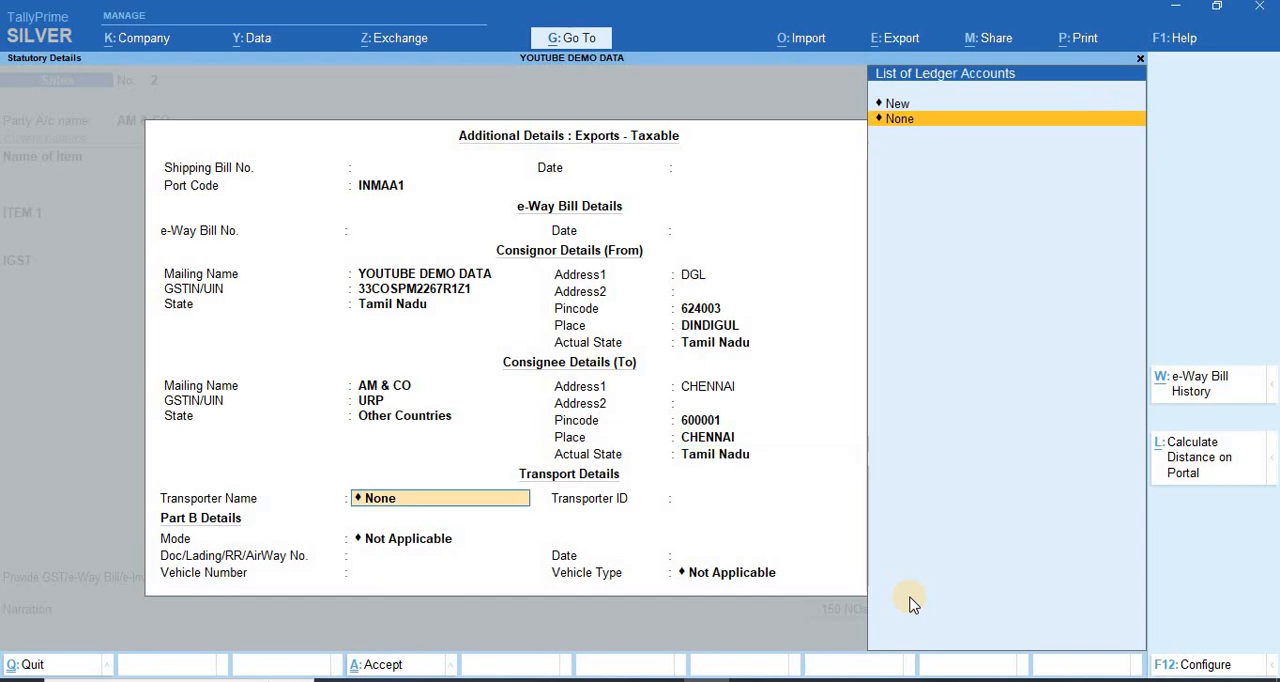
Step: Keep the transporter as None, set the transport mode to 1 - Road and the vehicle type to R - Regular, leaving the vehicle number blank
key(Return)
key(Return)
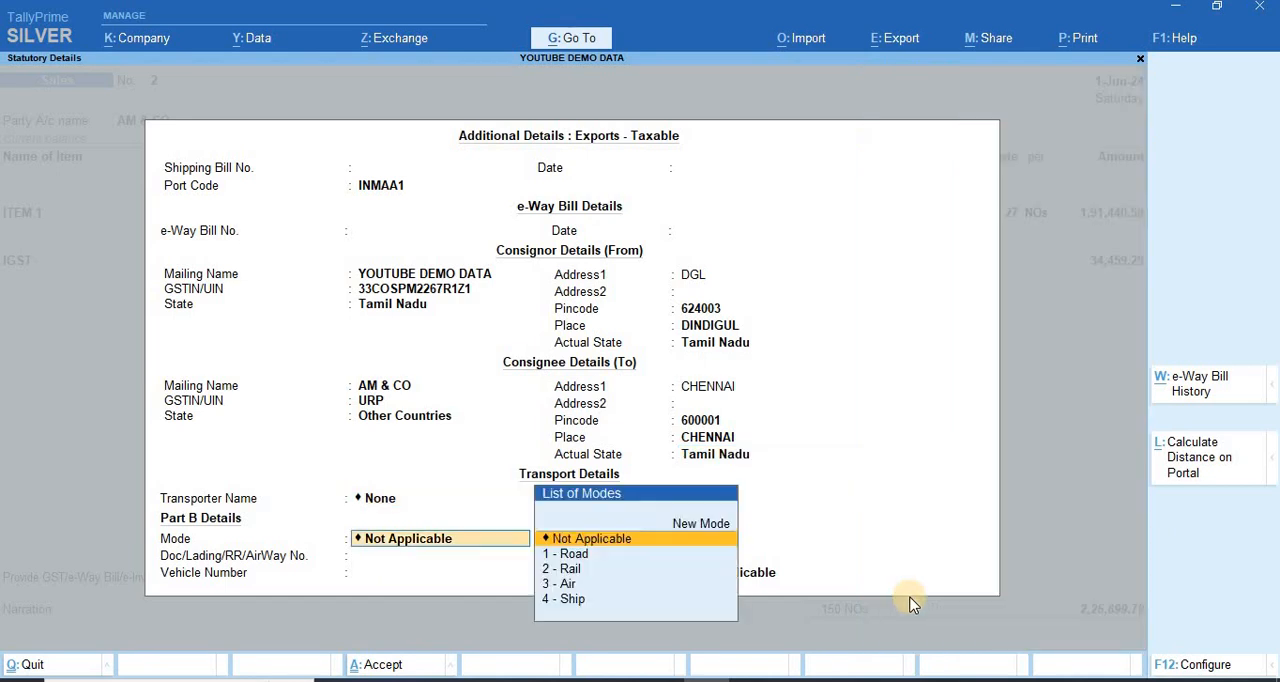
key(Down)
key(Return)
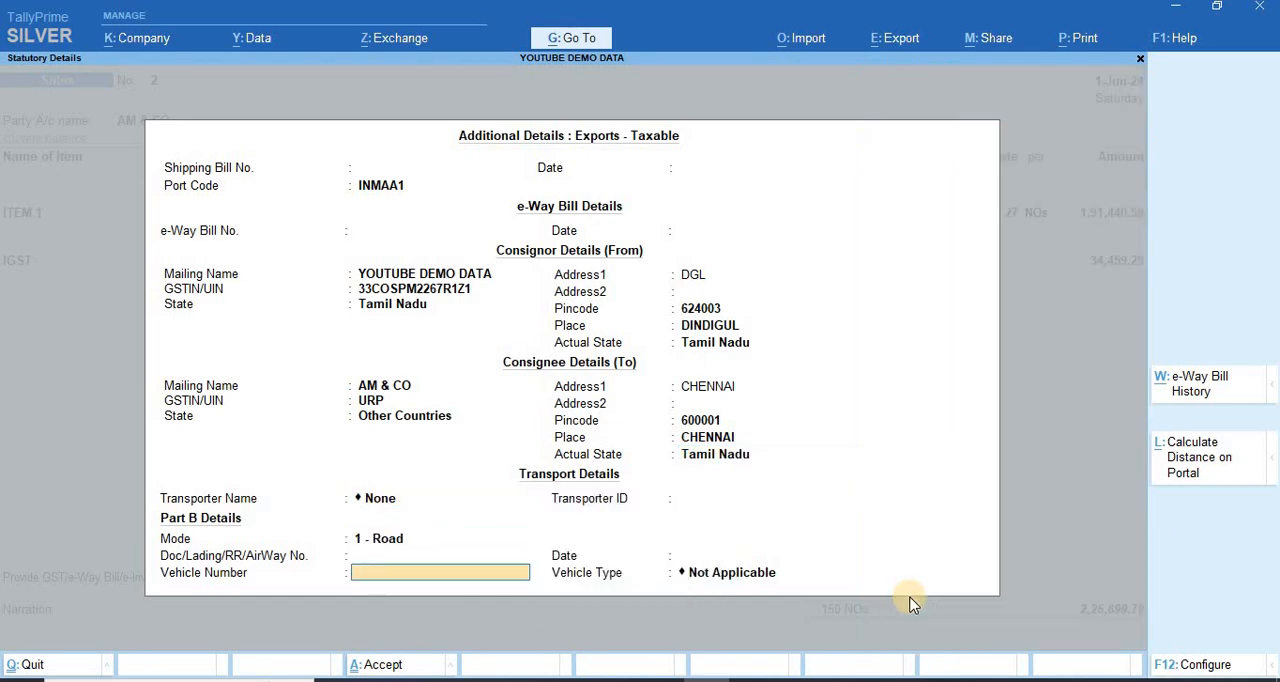
key(Return)
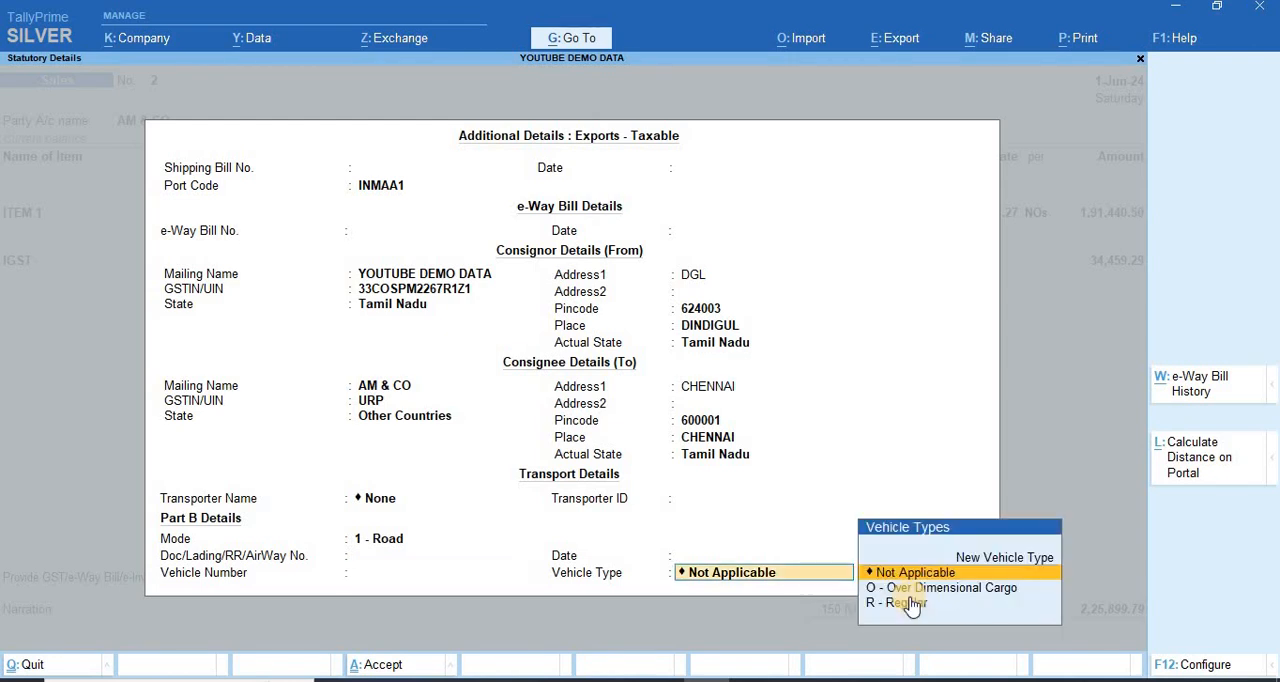
key(Down)
key(Down)
click(912, 605)
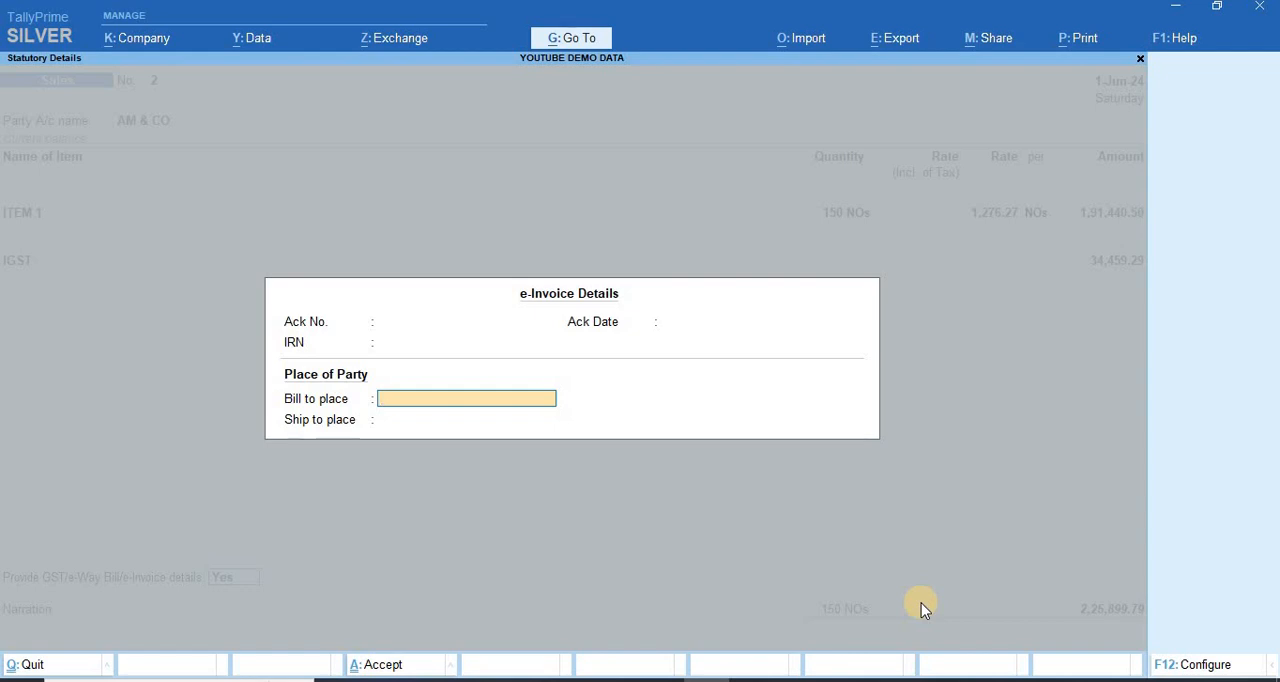
Step: Enter NEWYORK as the bill to place and CHENNAI as the ship to place in the e-Invoice details
text(NEWYORK)
key(Return)
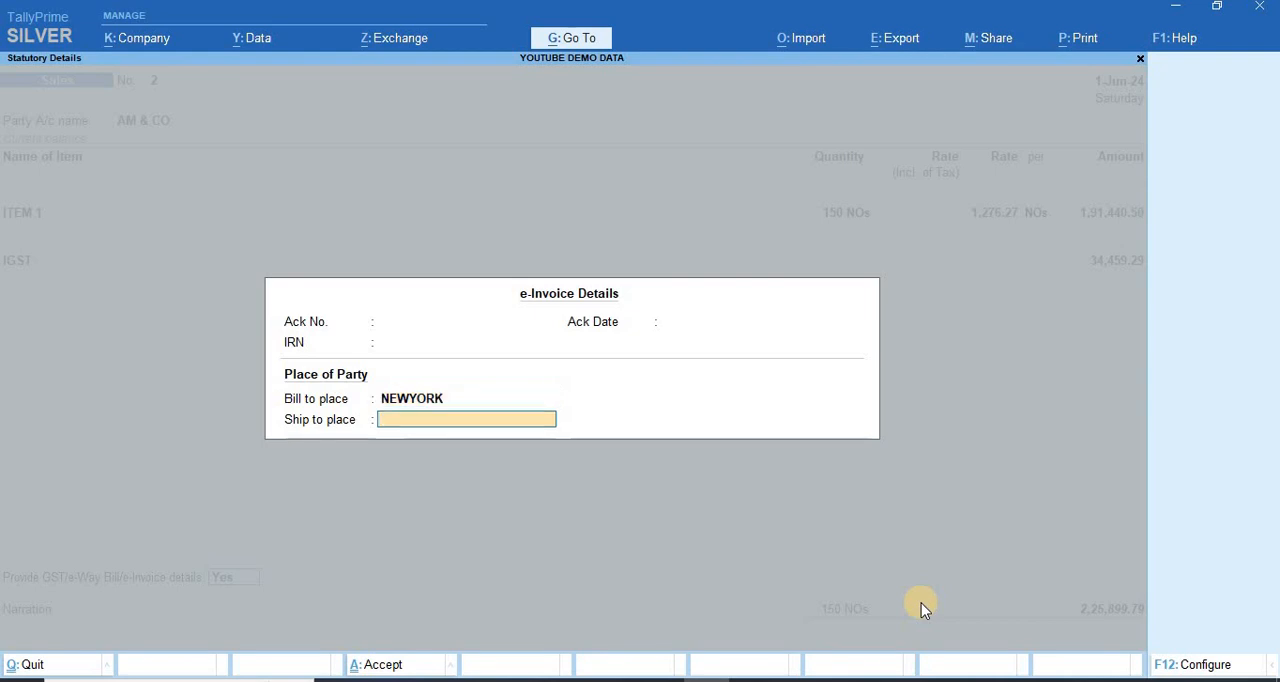
text(CHENNAI)
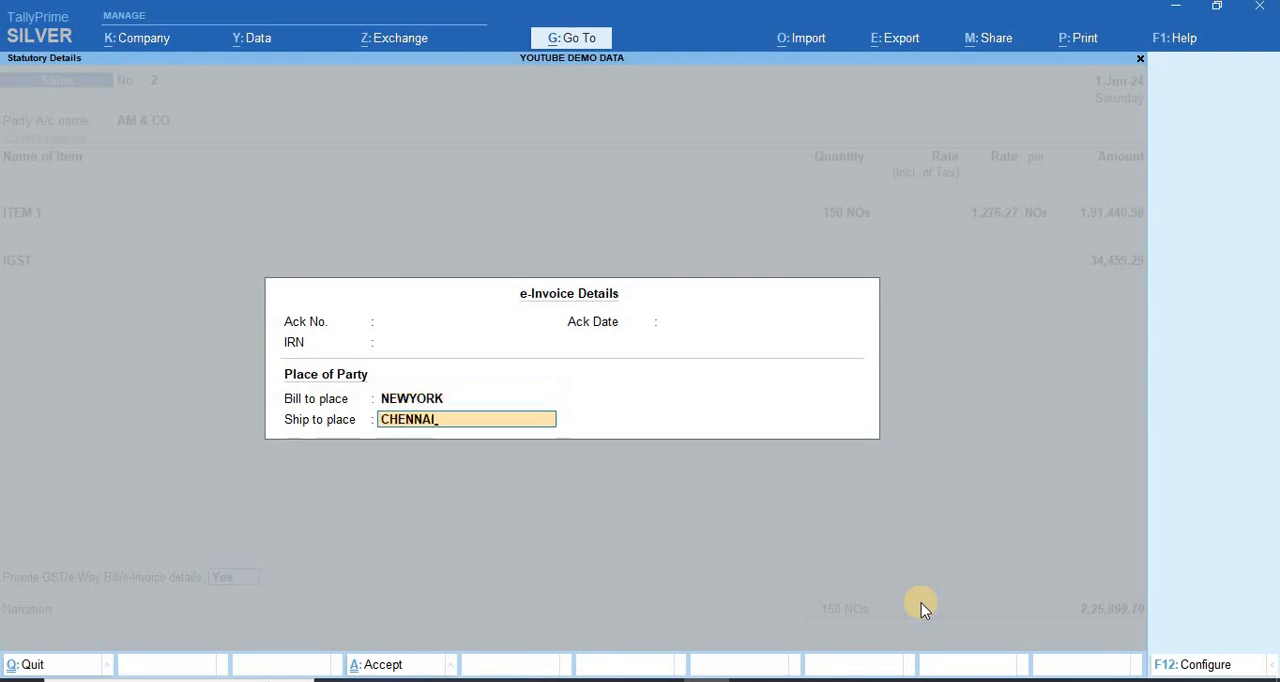
key(Return)
Step: Accept the bill-wise New Ref 2 for the full amount, save the voucher without narration and close the e-Invoice sending prompt
key(Return)
key(Return)
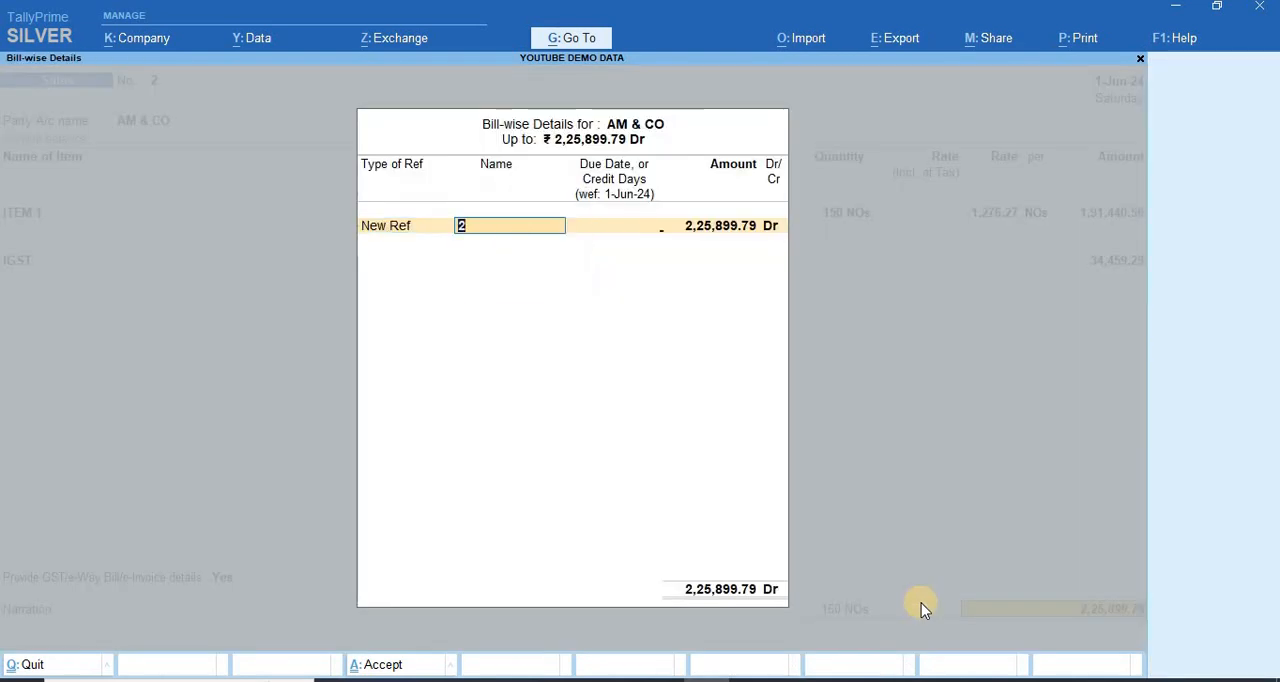
key(Return)
key(Return)
key(Return)
key(Return)
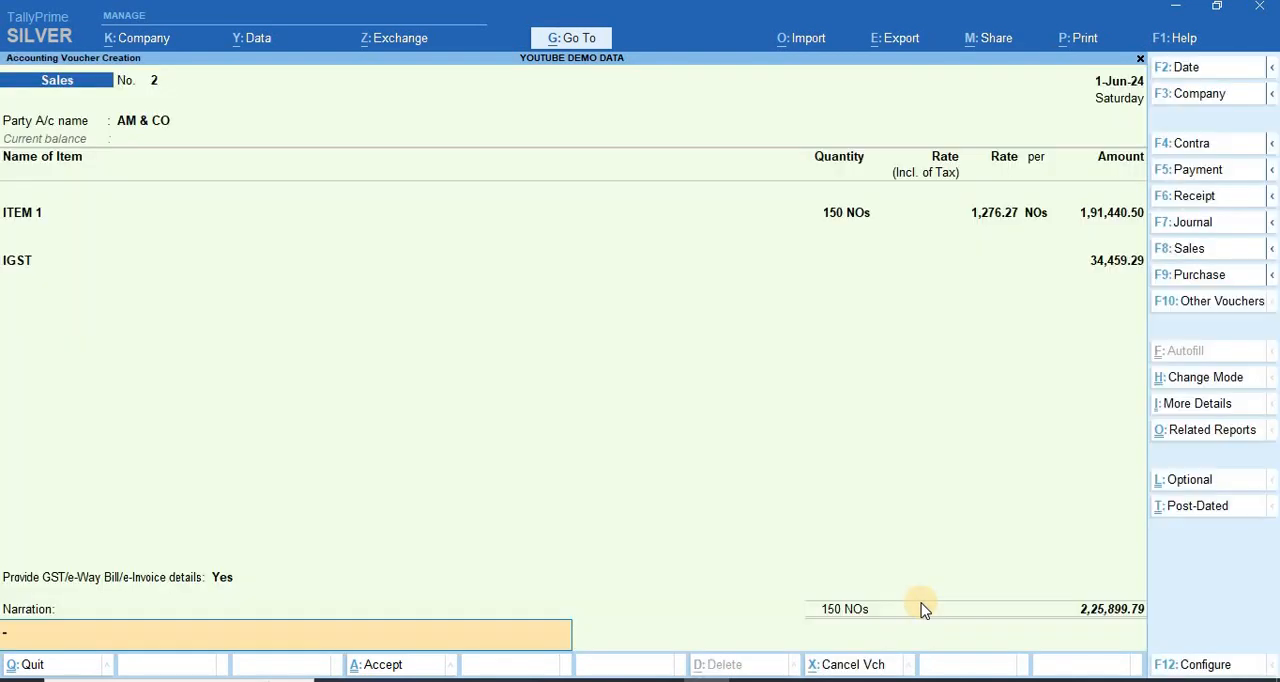
key(Return)
key(Return)
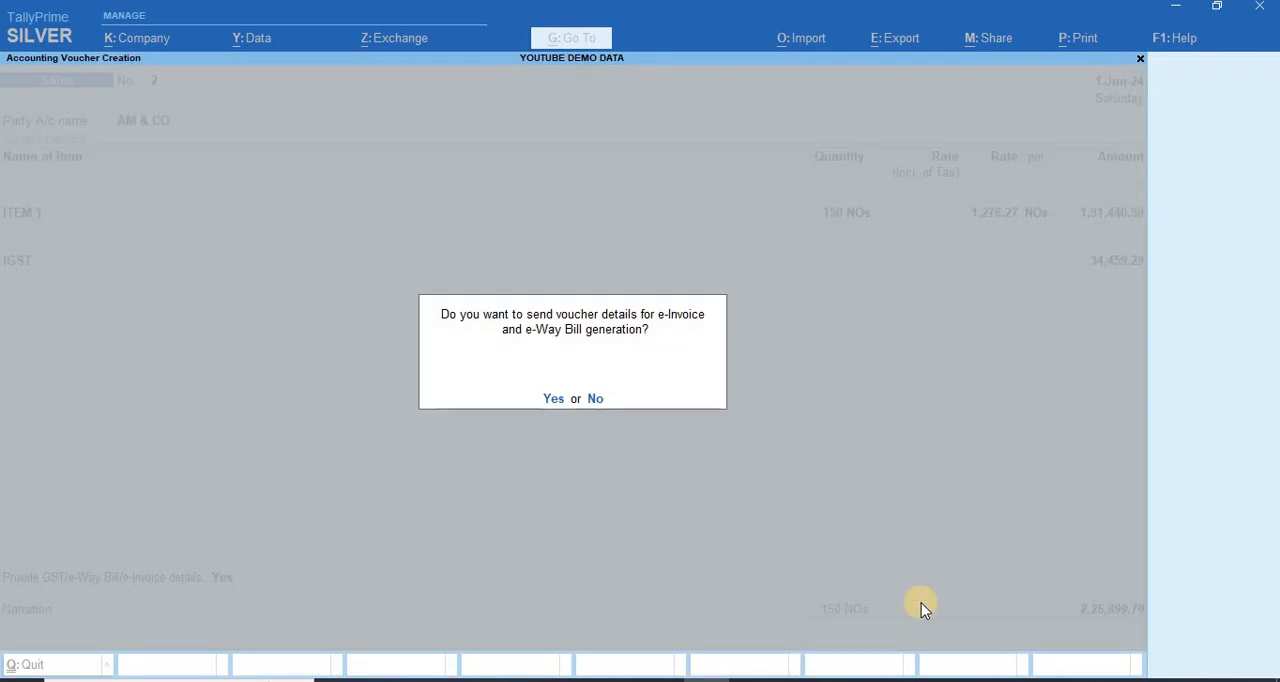
key(Return)
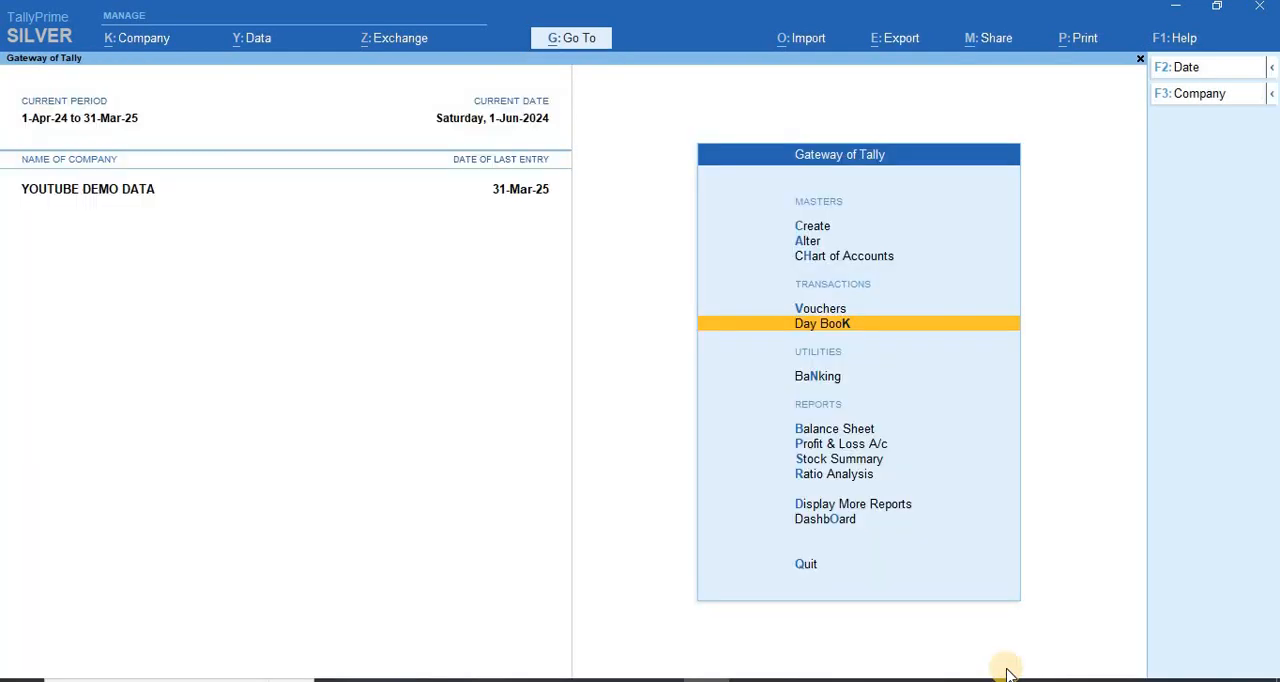
Step: Find and open the e-Invoice report under GST Reports
key(alt+g)
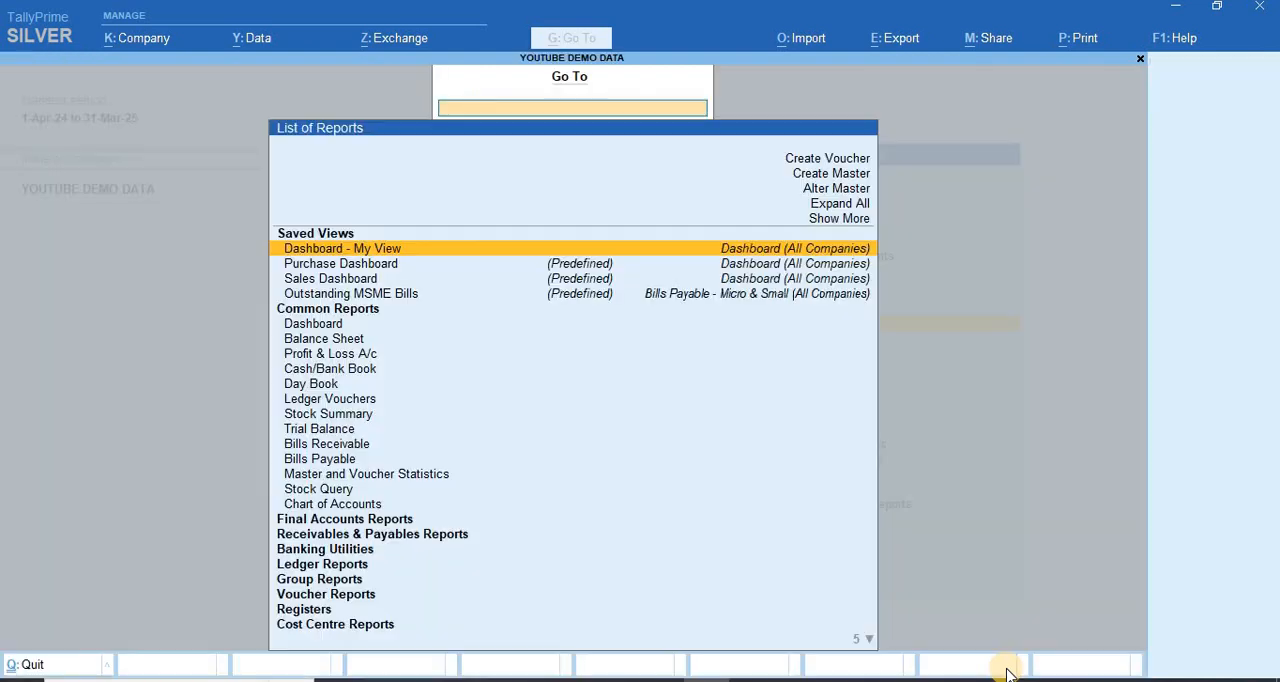
text(EINVOICE)
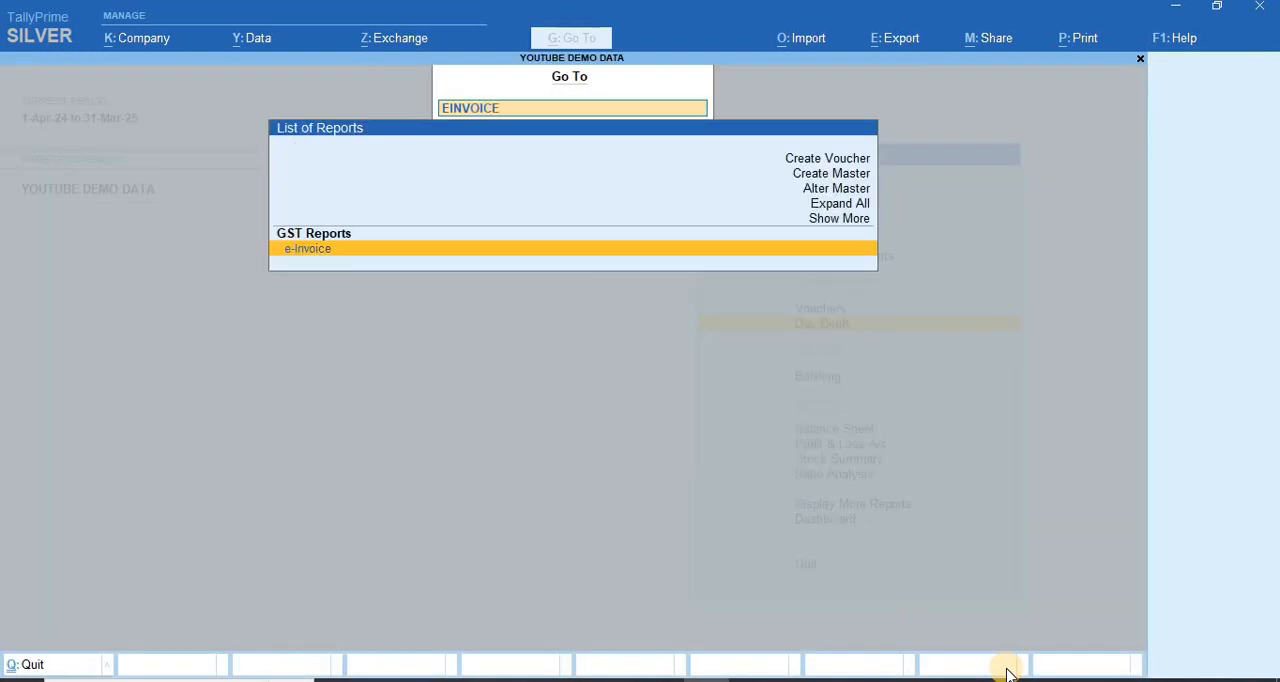
key(Return)
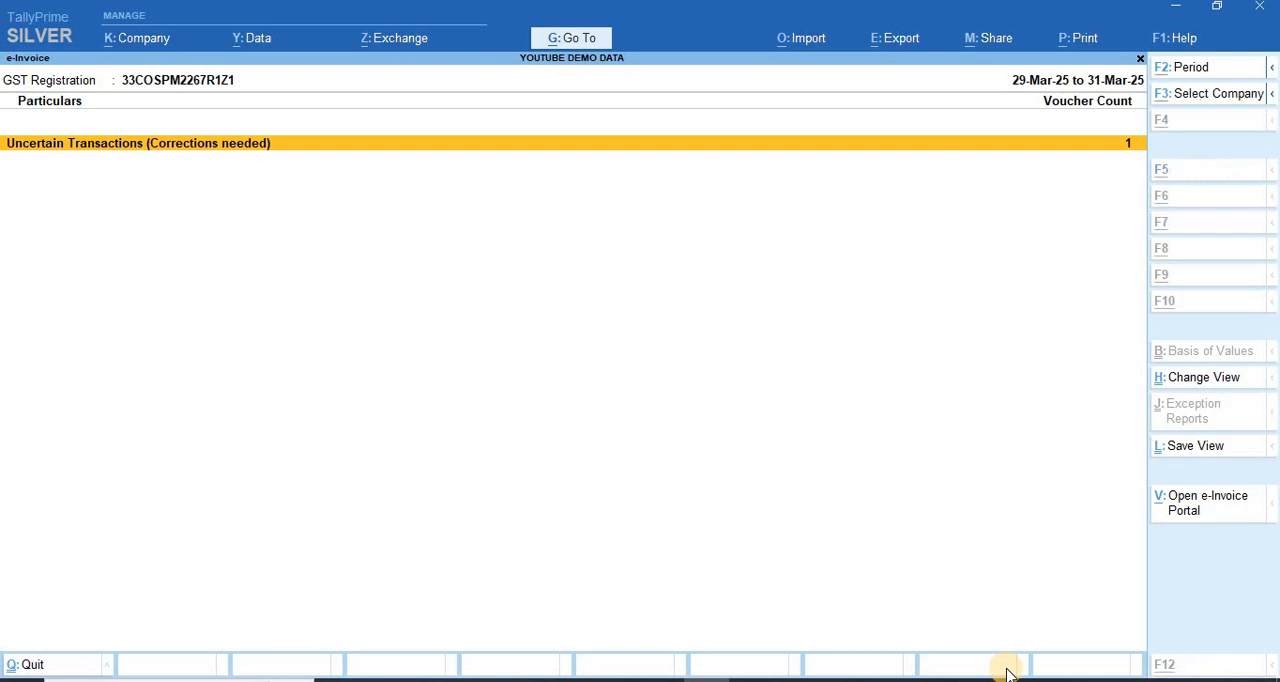
Step: Set the e-Invoice report period to 1-Jun-24 to 30-Jun-24
key(F2)
text(JUN)
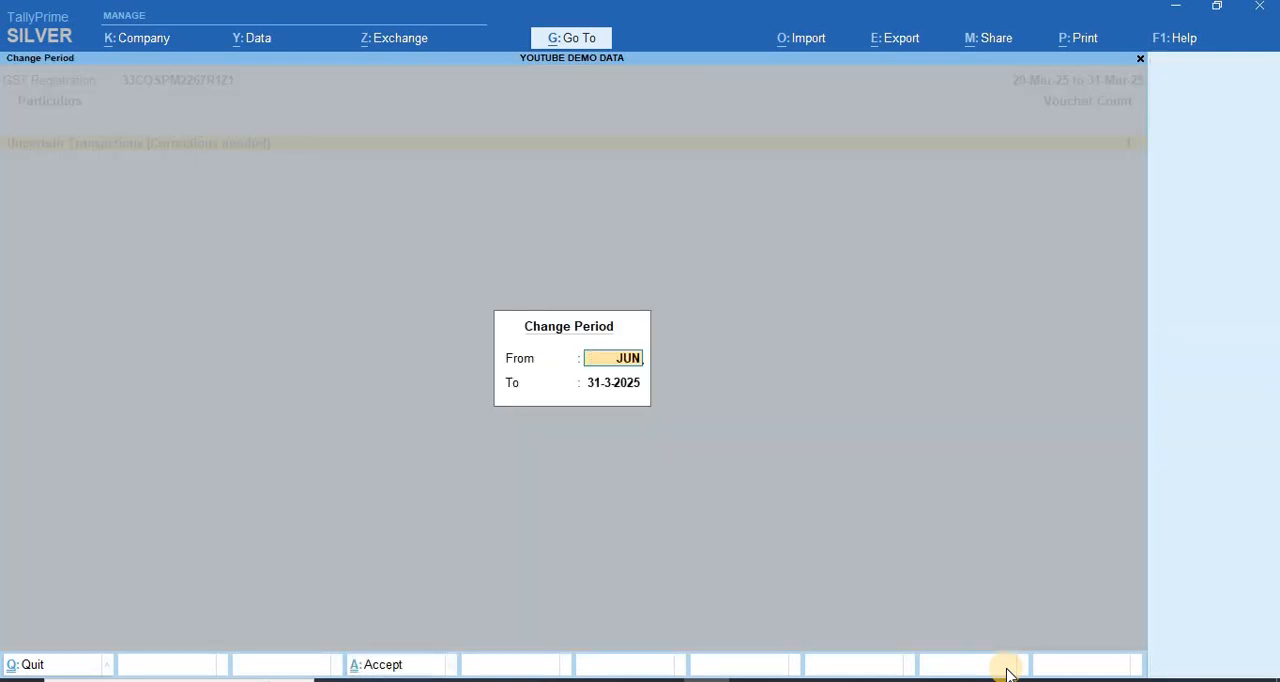
key(Return)
text(JUN)
key(Return)
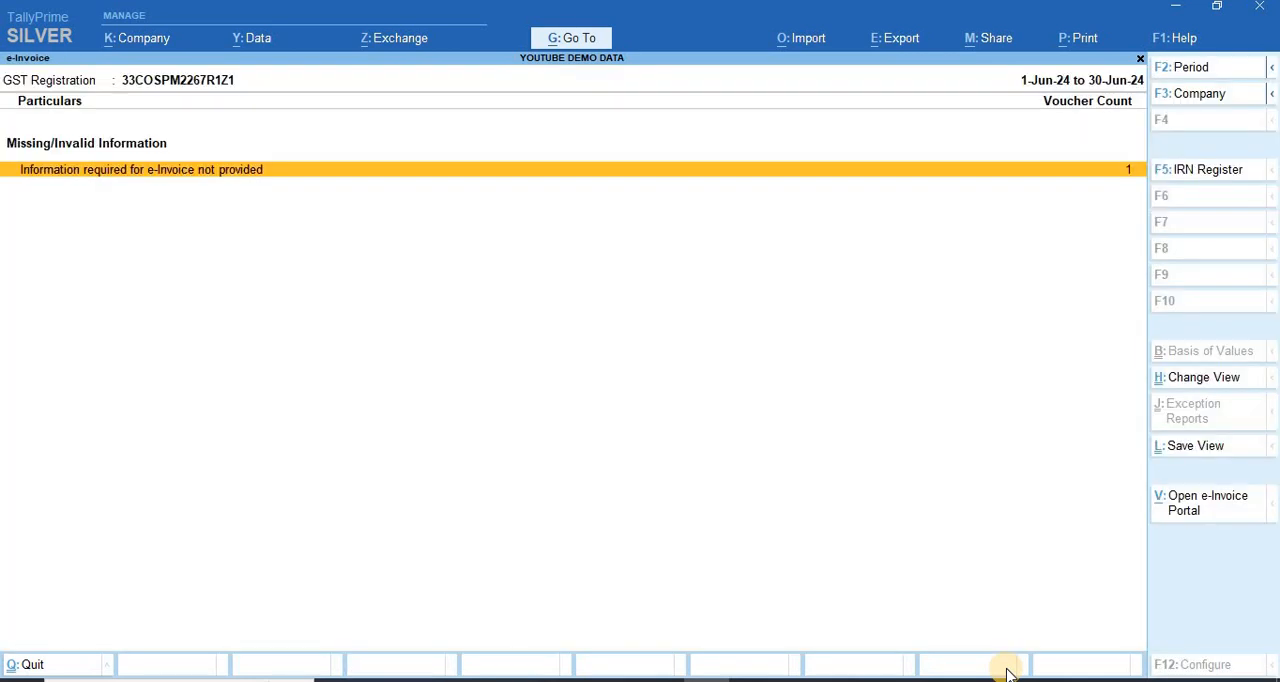
Step: Open the vouchers lacking information required for e-Invoice and examine the exceptions of the AM & CO sales voucher
key(Return)
key(Right)
key(Right)
key(Right)
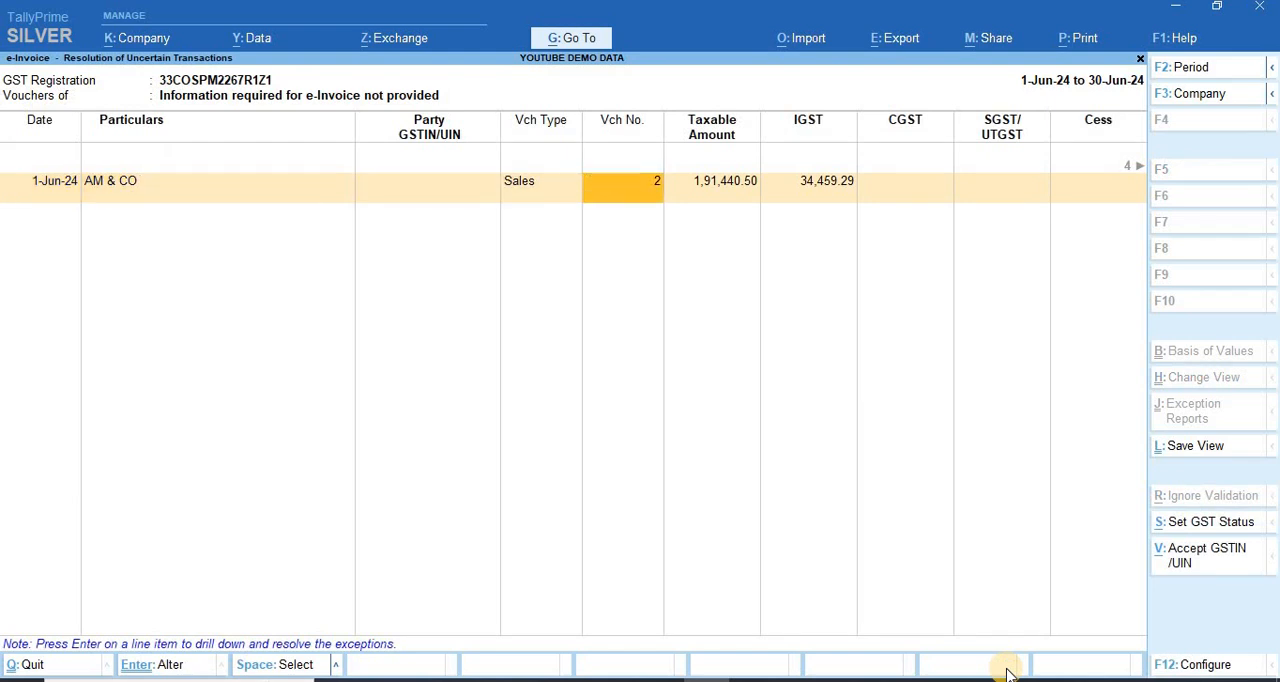
key(Right)
key(Right)
key(Right)
key(Right)
key(Right)
key(Right)
key(Right)
key(Right)
key(Right)
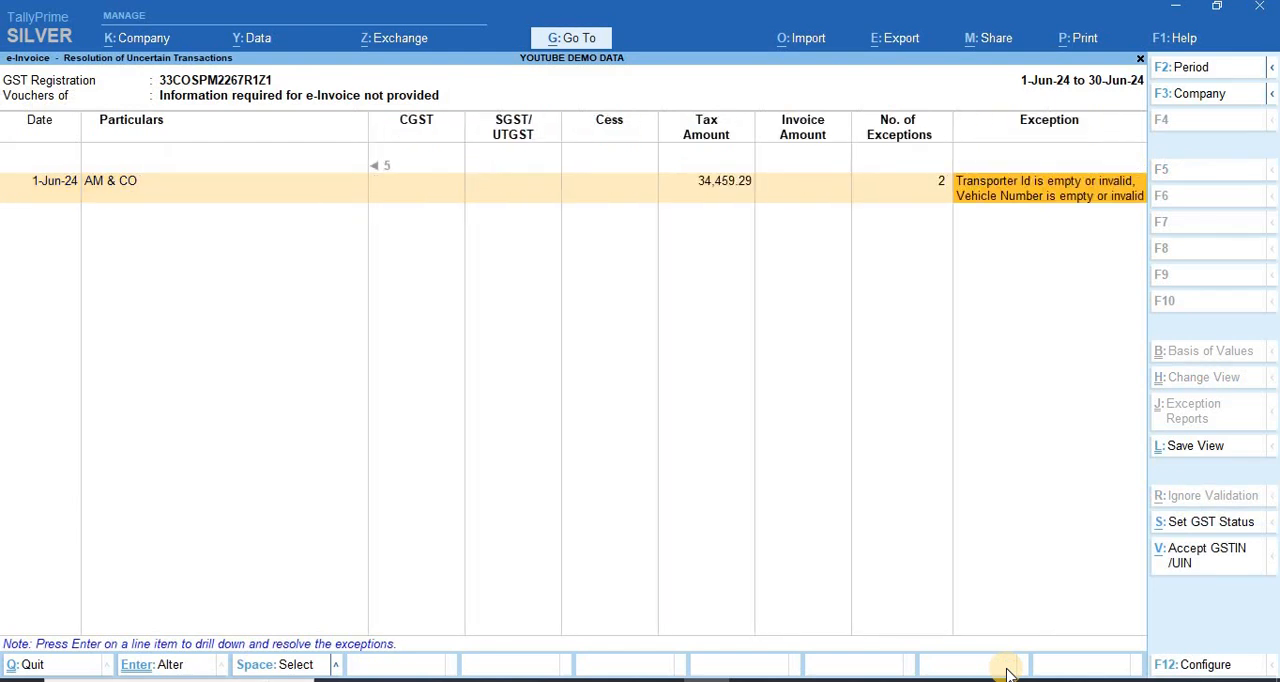
key(Return)
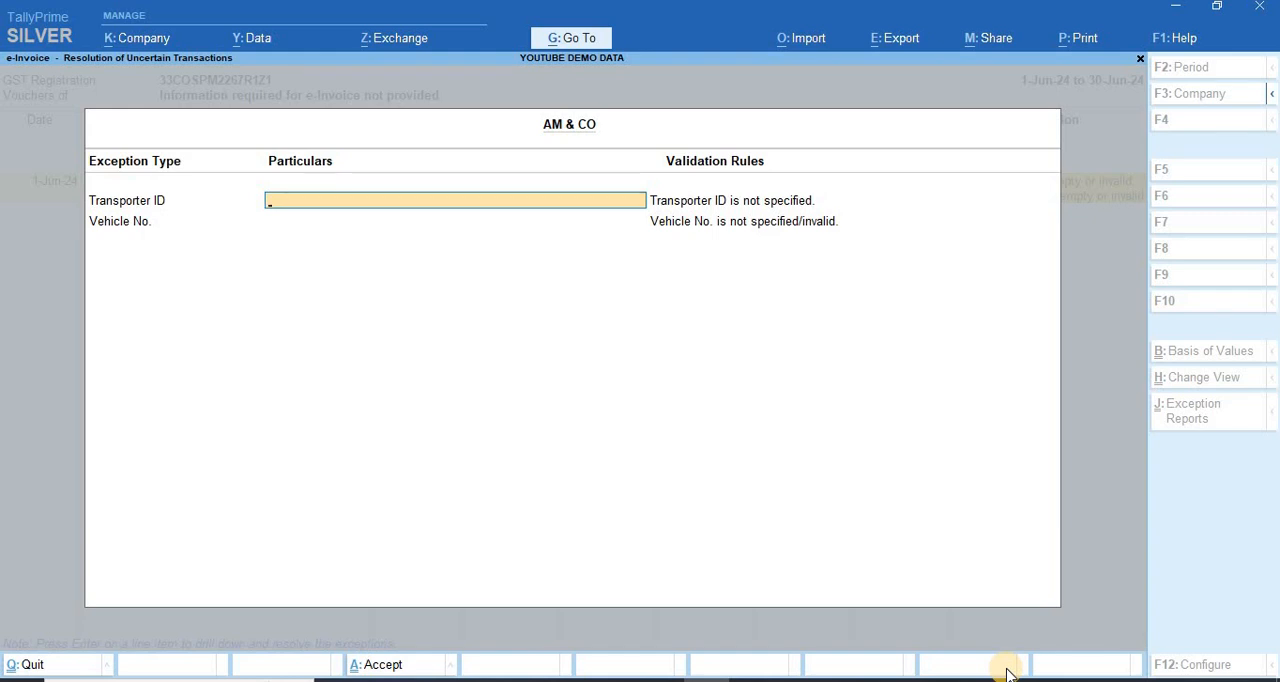
key(Return)
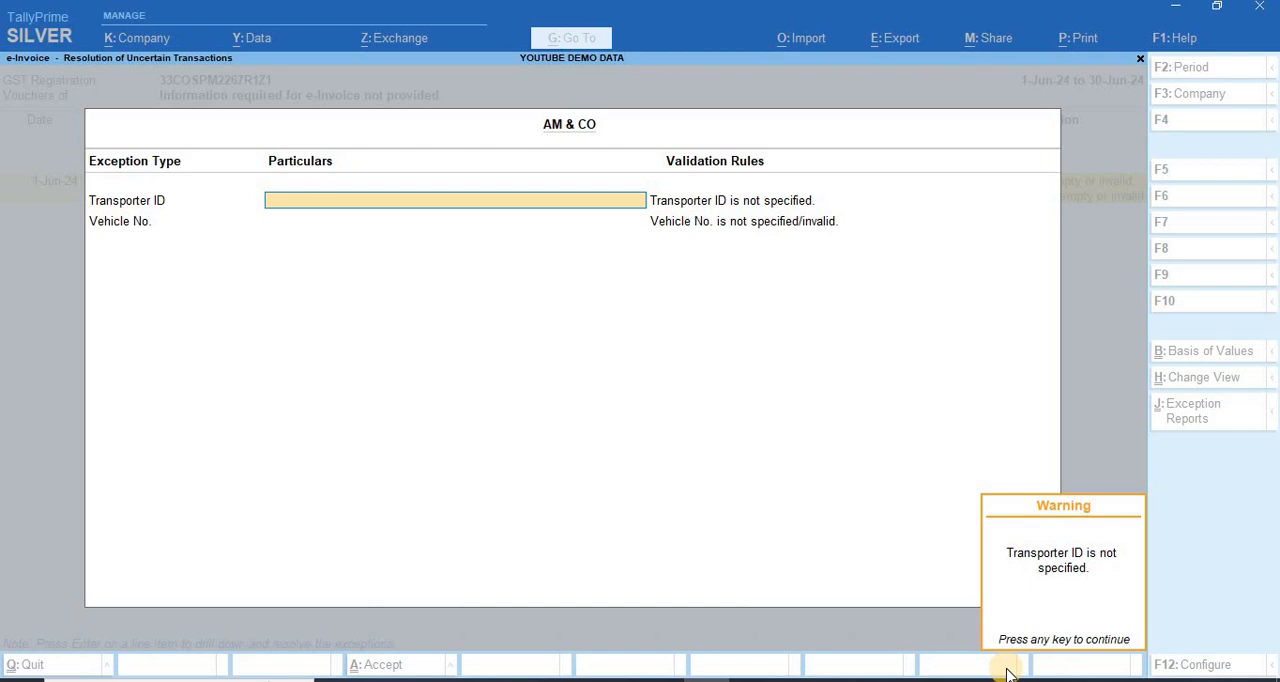
key(Return)
text(TN5)
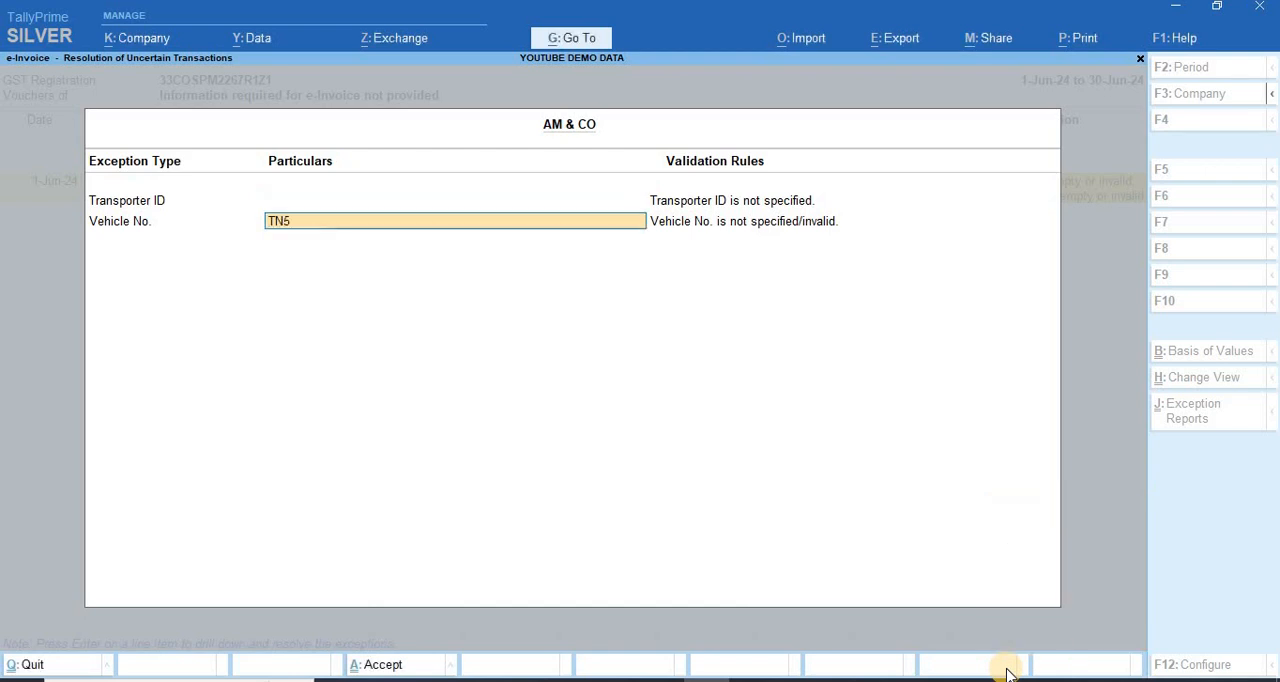
text(7B663)
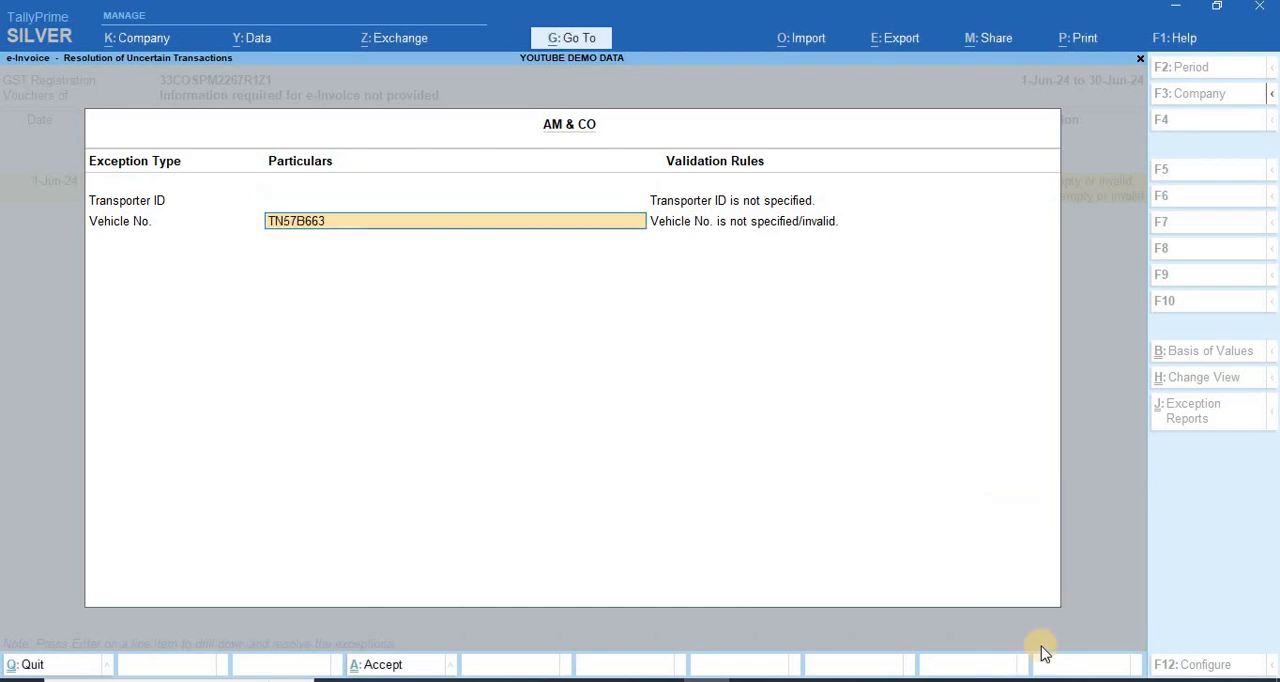
text(3)
key(Return)
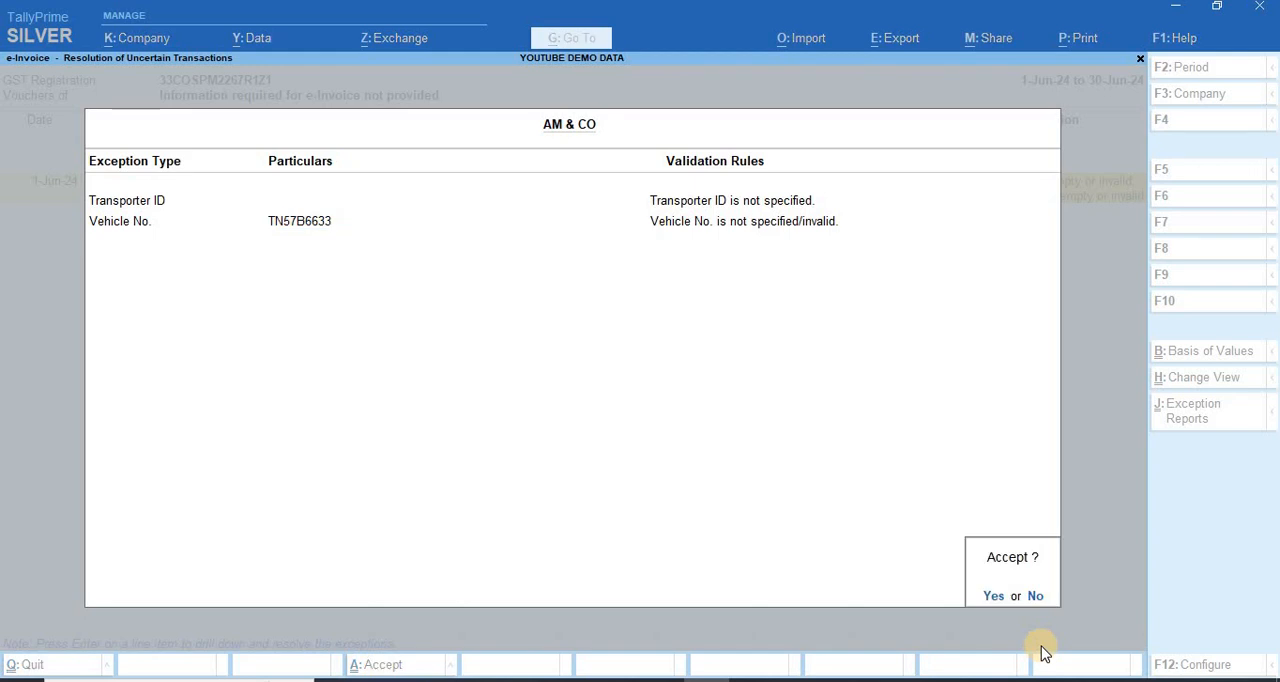
key(y)
key(Escape)
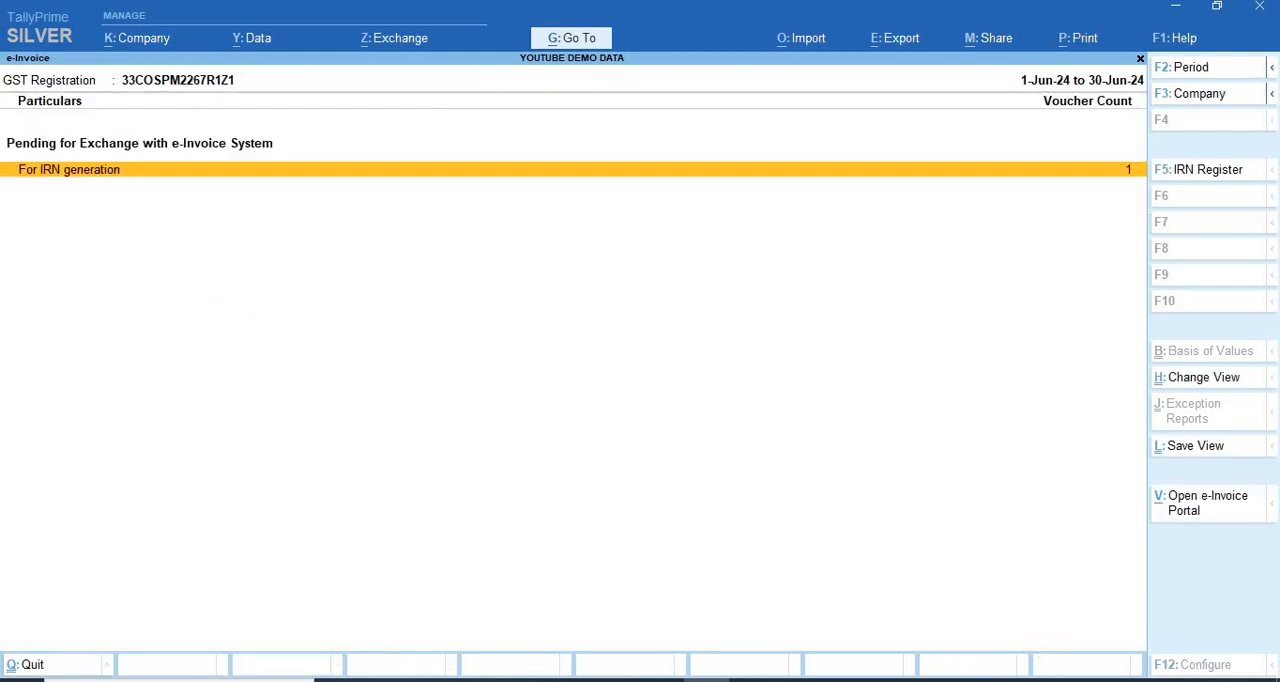
Step: Try to send the AM & CO voucher for IRN generation through e-Invoicing, backing out at the e-Invoice login
click(372, 40)
click(430, 107)
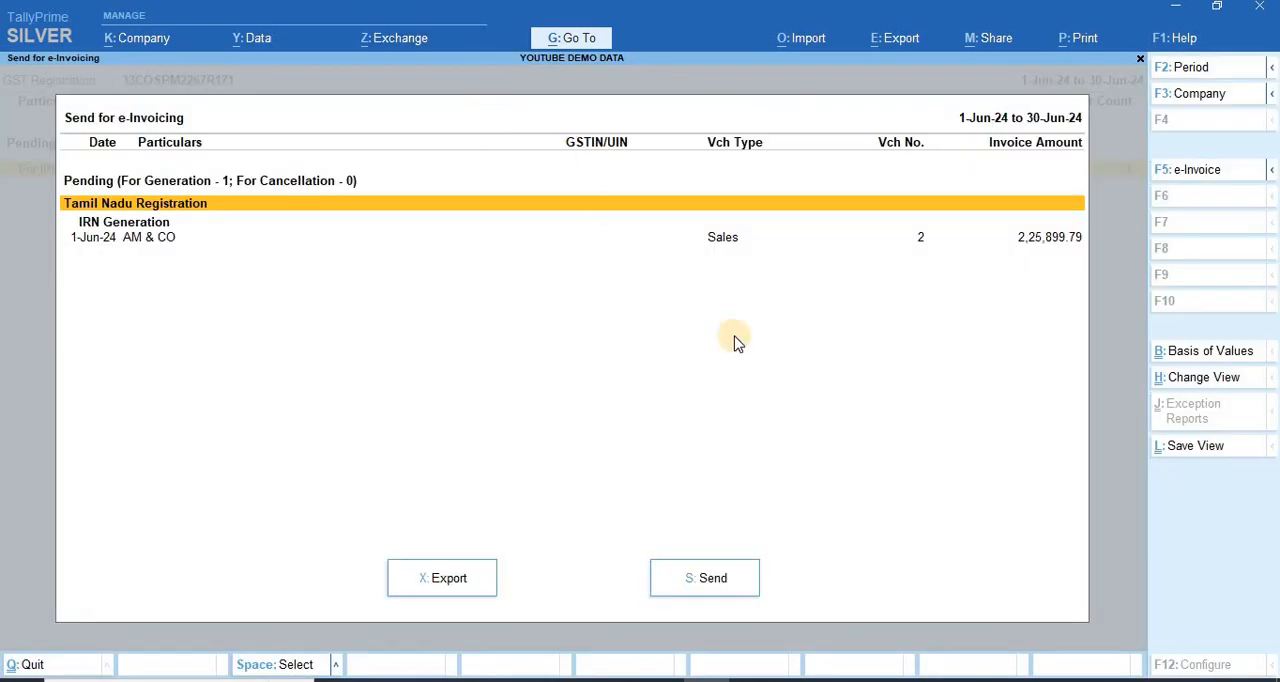
key(Down)
key(space)
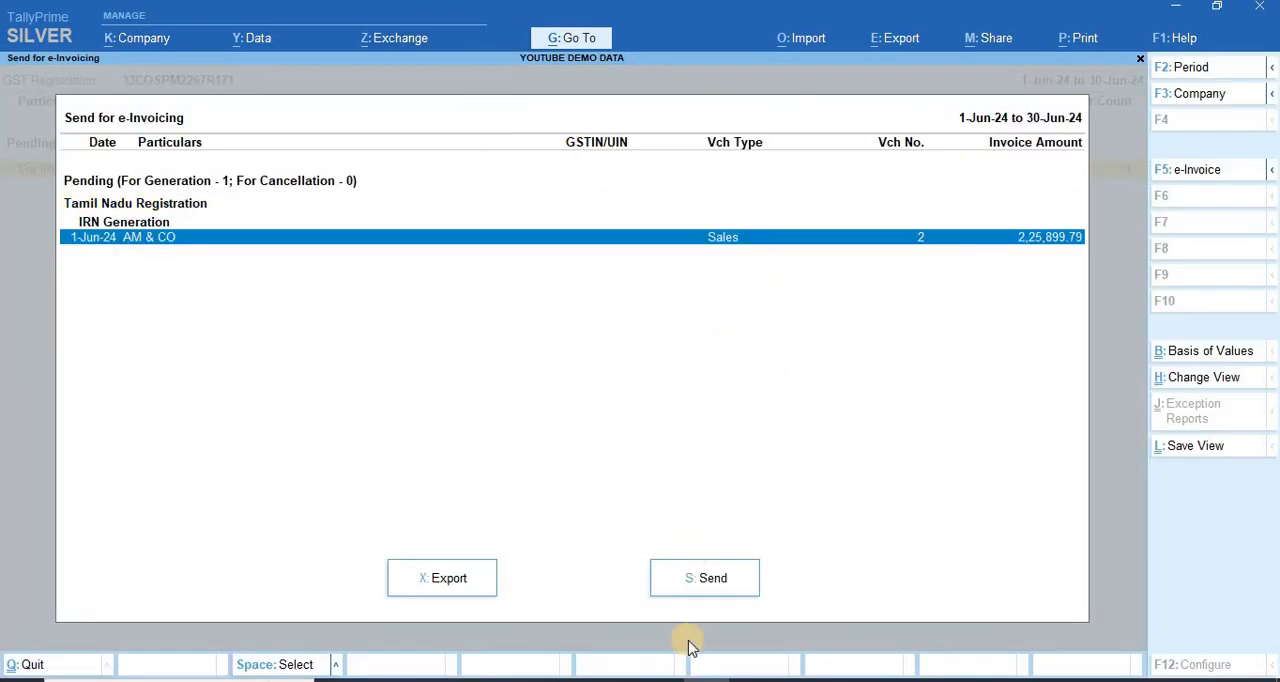
click(712, 579)
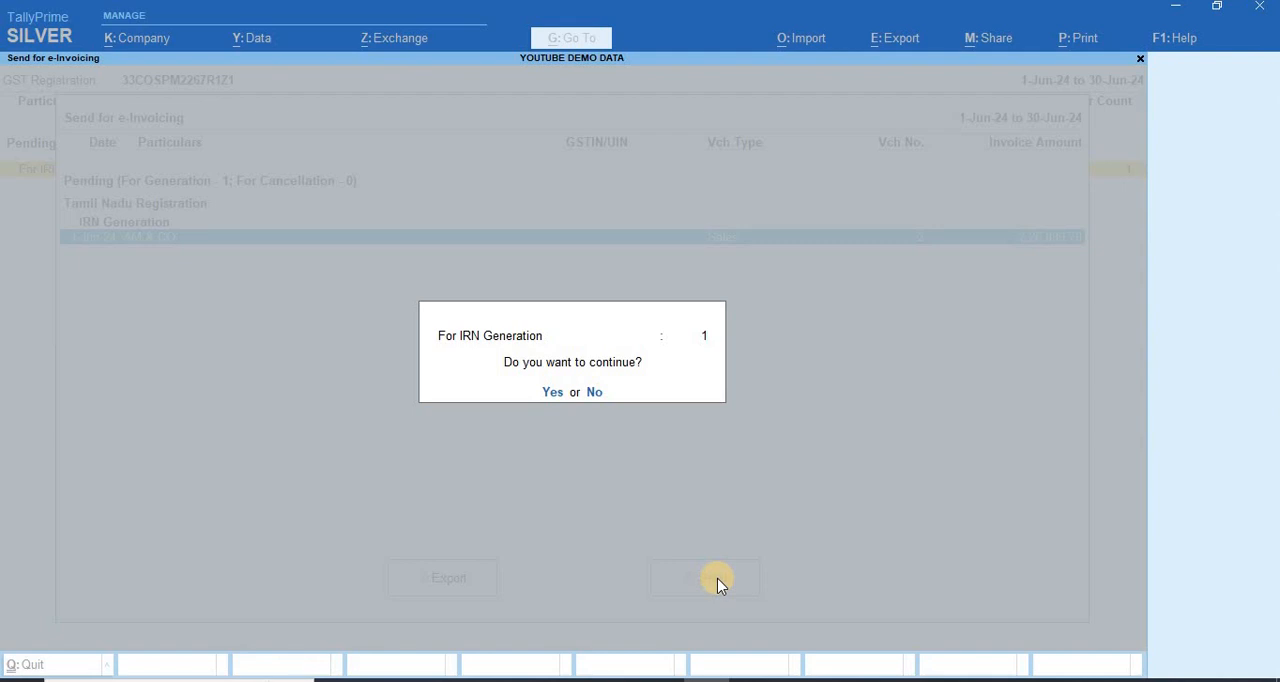
key(y)
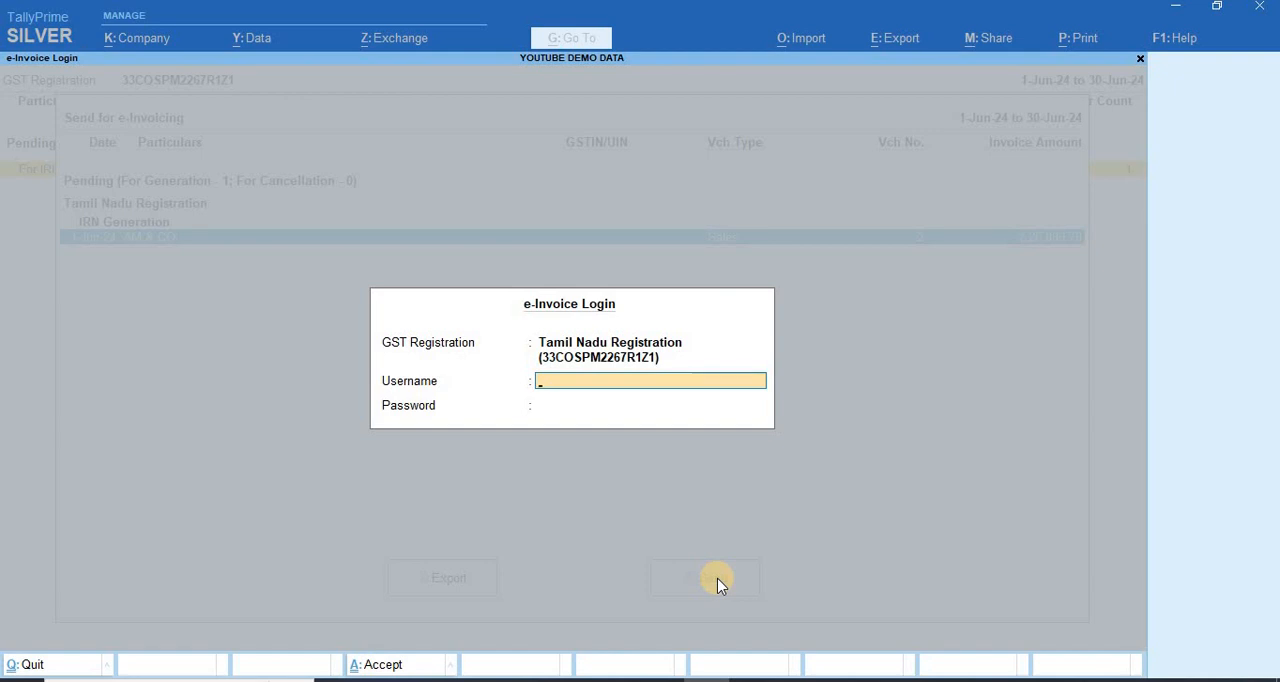
key(Escape)
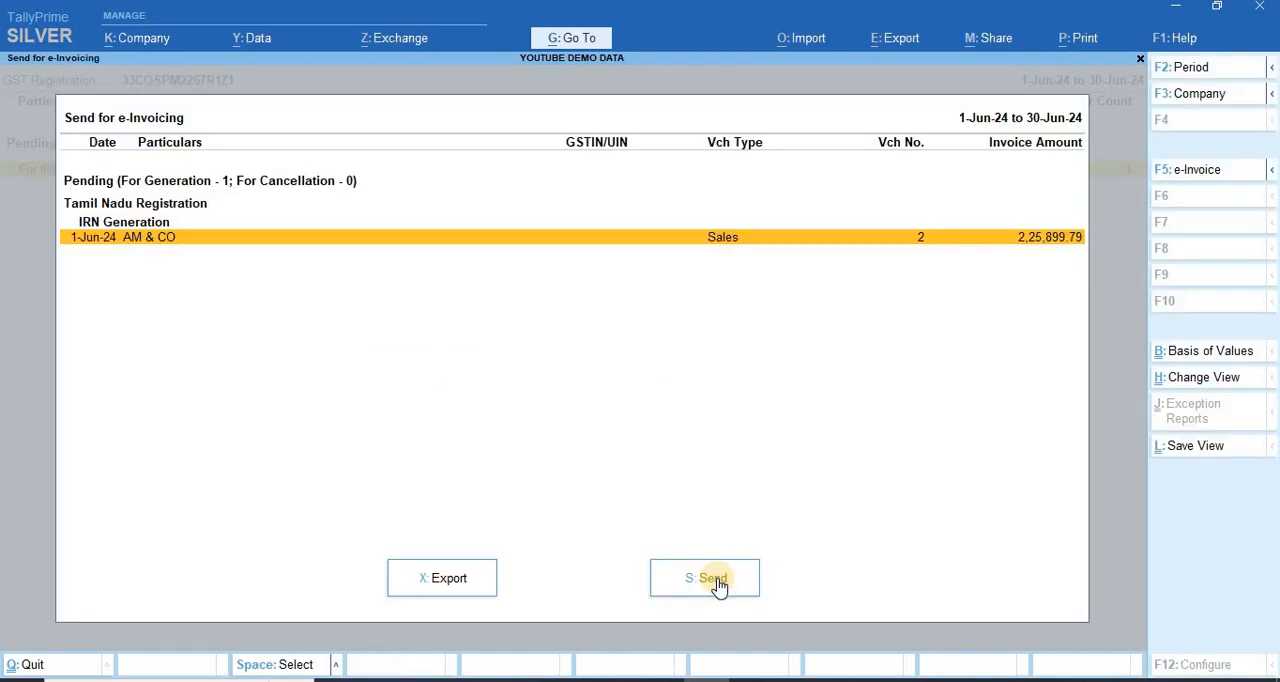
Step: Leave the e-Invoice report and open the AM & CO sales voucher from the Day Book
key(Escape)
key(Escape)
key(Down)
key(Up)
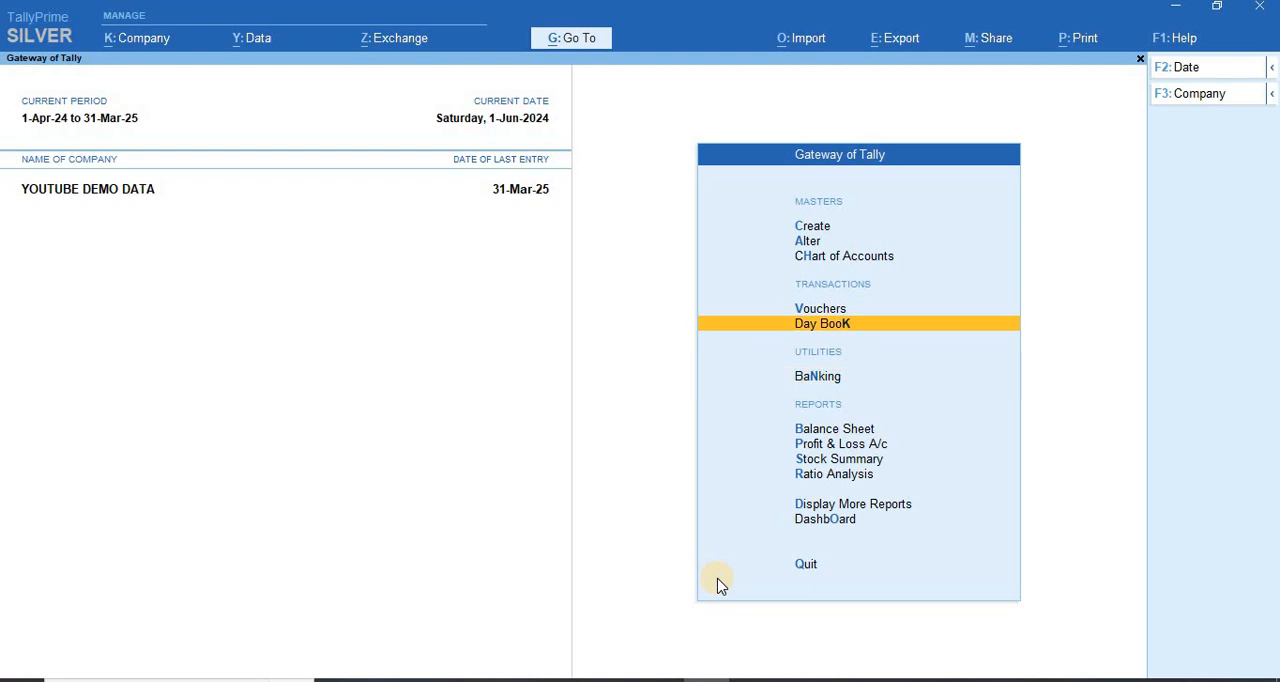
key(Return)
Step: Preview the voucher's printed tax invoice, zoom in and examine its export heading, buyer, country and item details
key(Return)
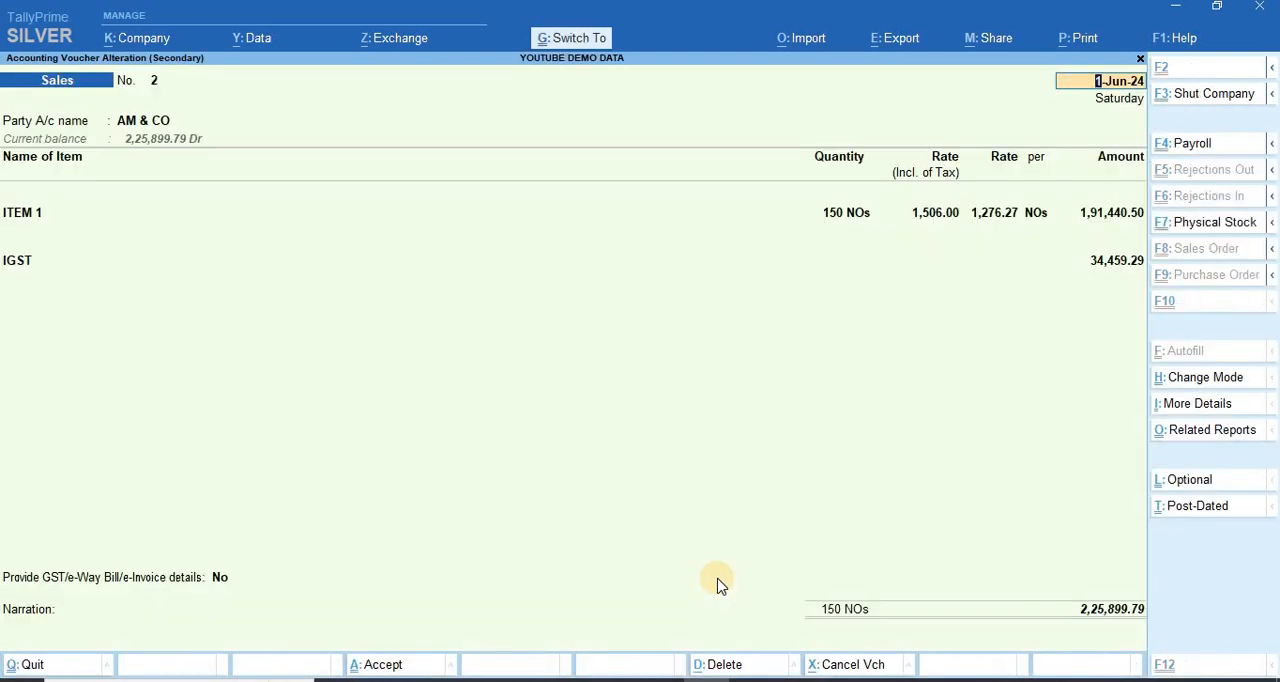
key(ctrl+p)
key(Return)
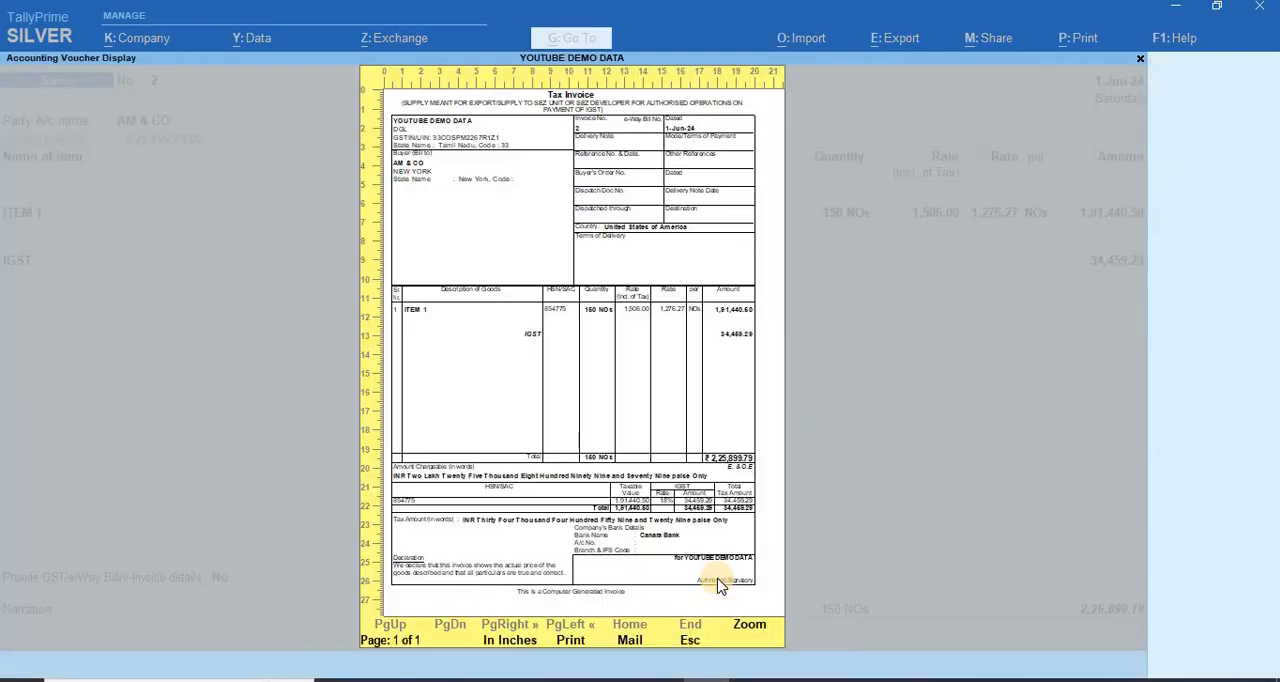
click(651, 537)
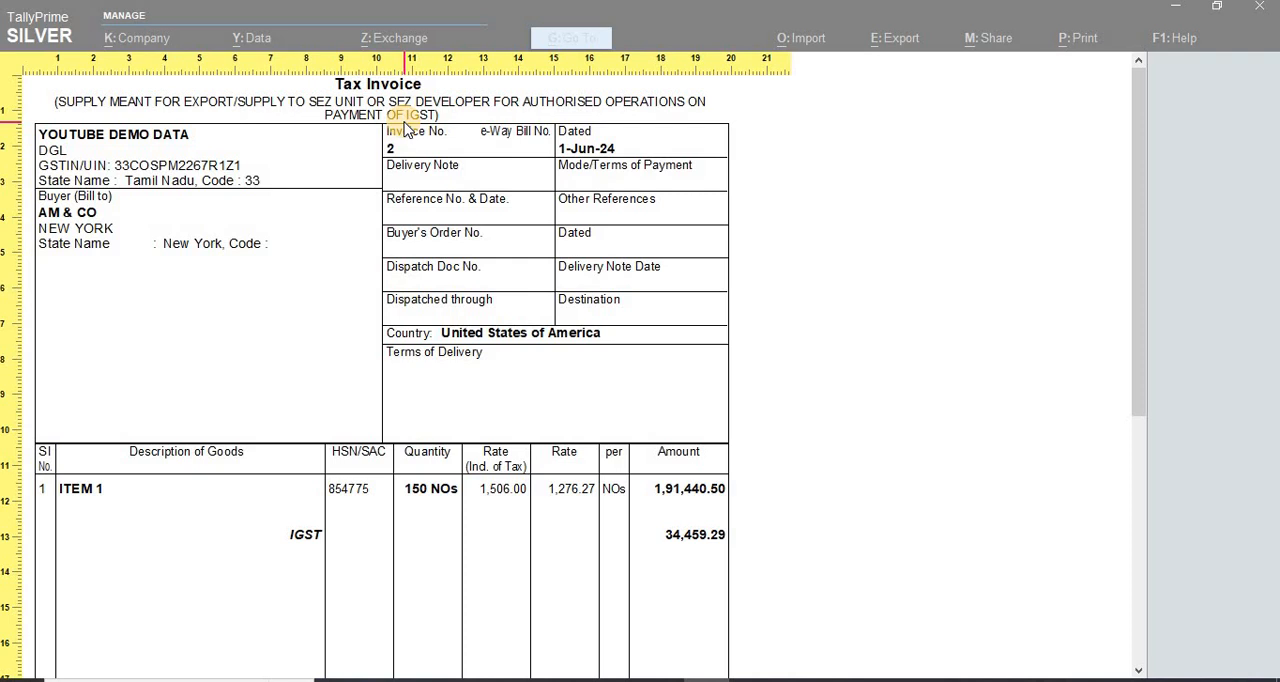
scroll(640, 410, down, 1)
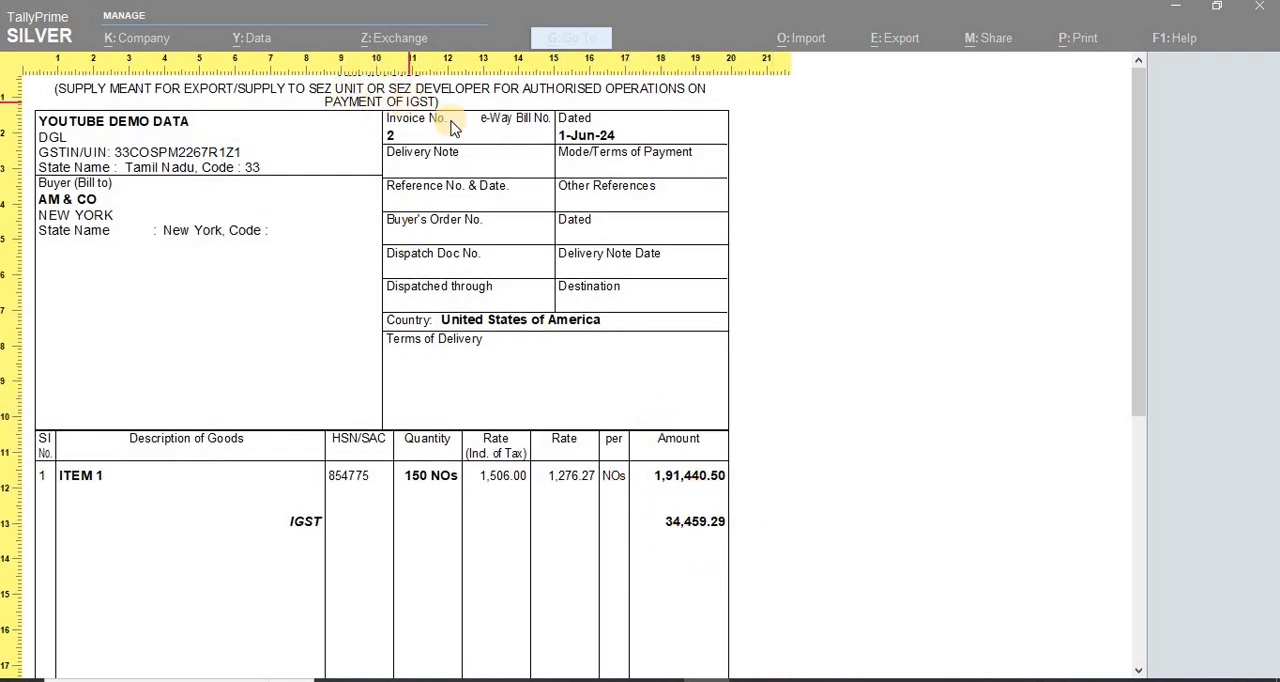
scroll(571, 351, down, 3)
scroll(535, 395, up, 4)
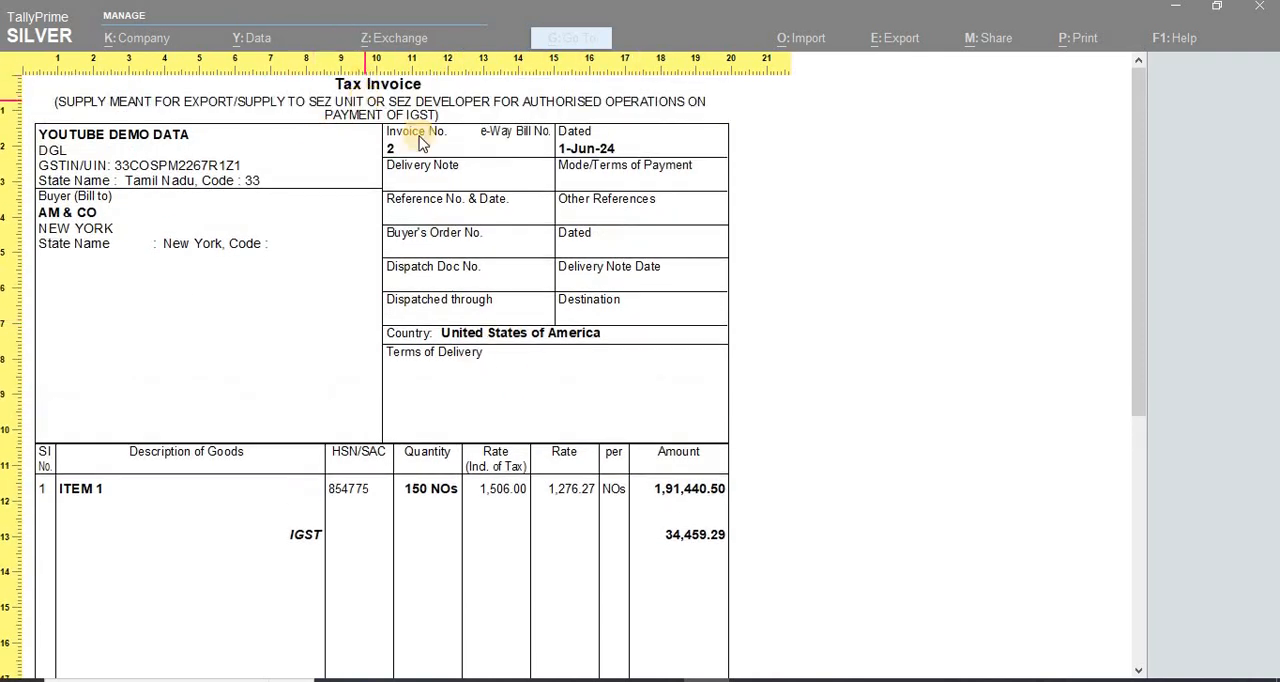
scroll(520, 240, down, 1)
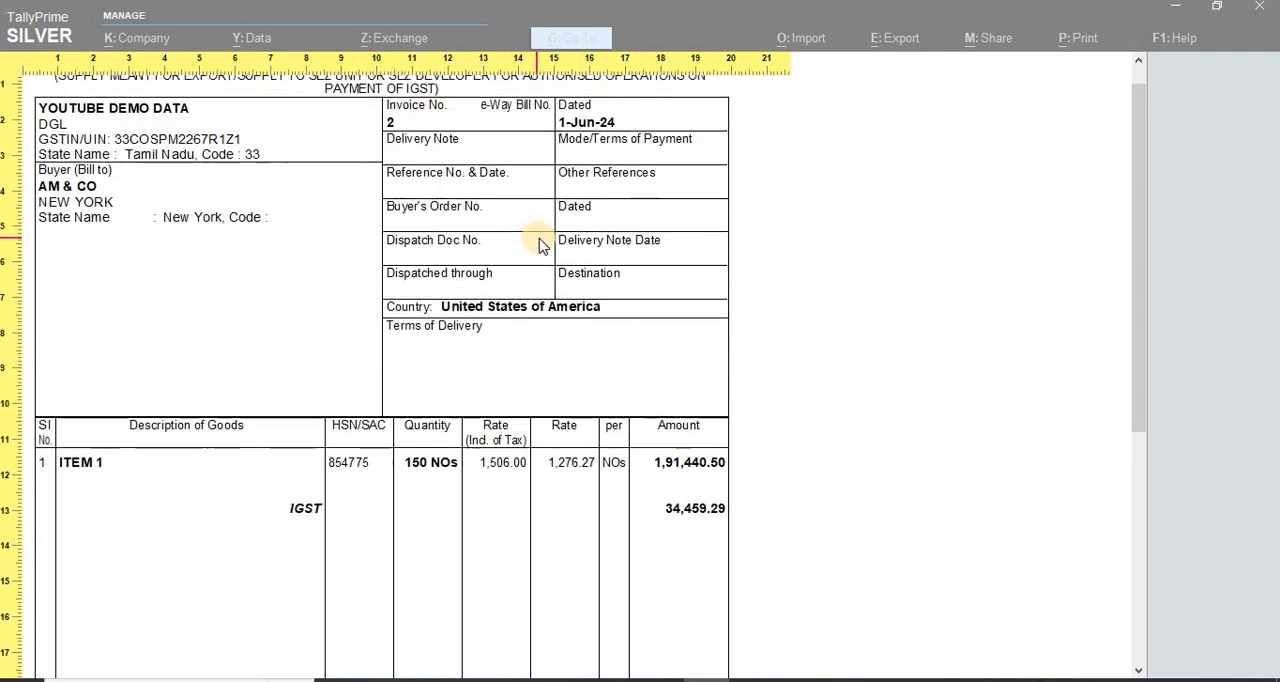